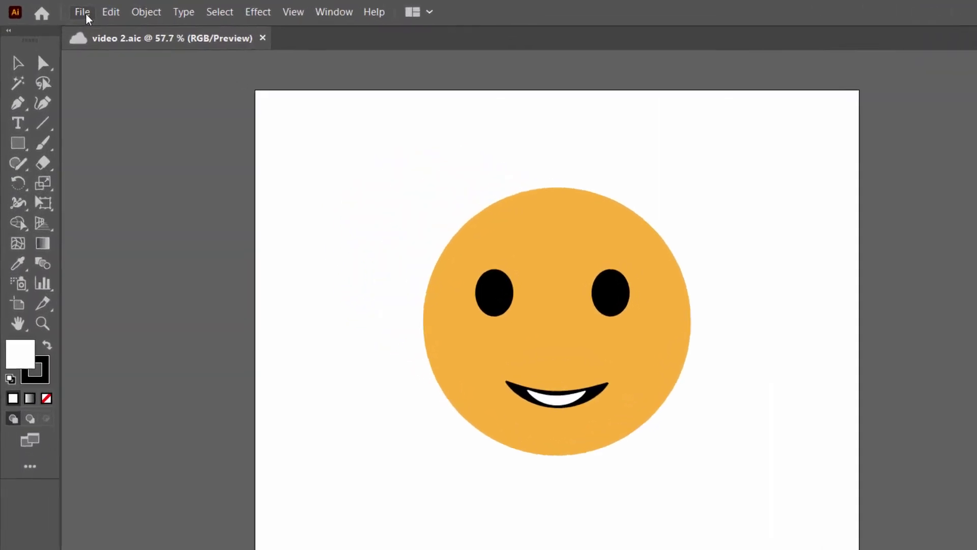
Export the smiley artwork as PNG (*.PNG) under the name video 2.
{"action": "left_click", "coordinate": [65, 11]}
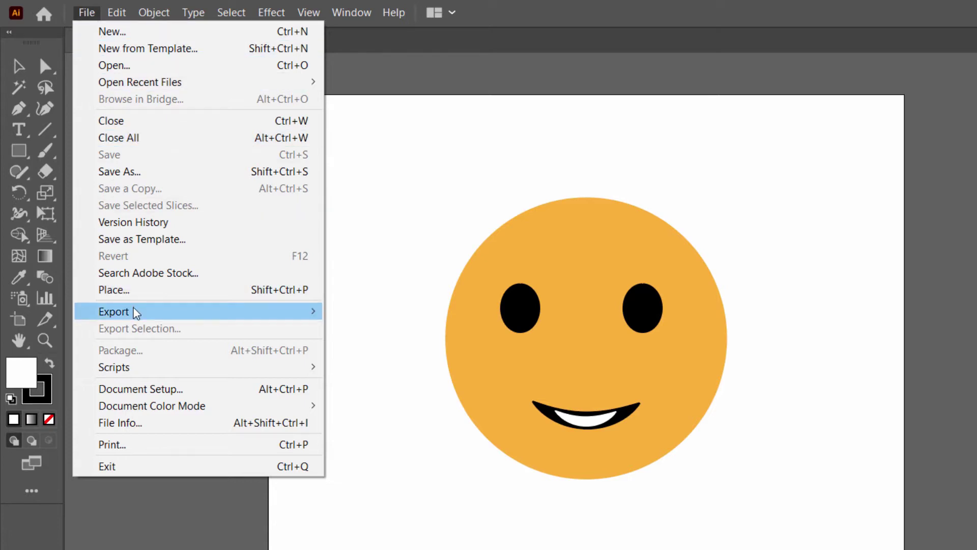
{"action": "mouse_move", "coordinate": [136, 313]}
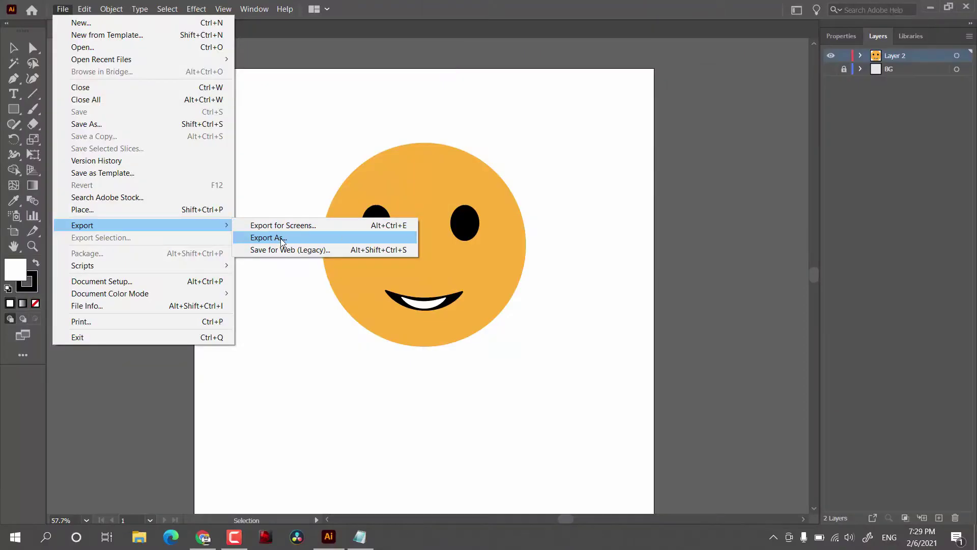
{"action": "left_click", "coordinate": [283, 238]}
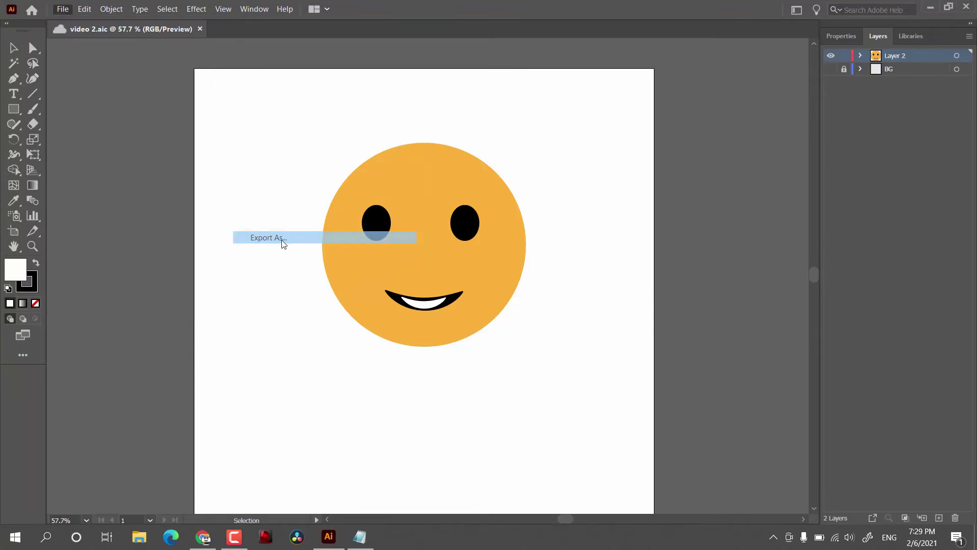
{"action": "left_click", "coordinate": [280, 240]}
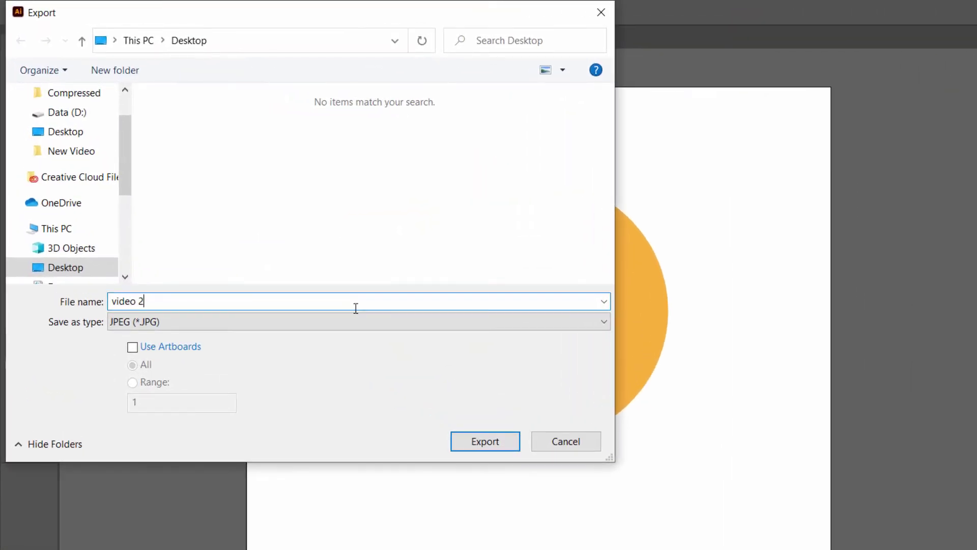
{"action": "left_click", "coordinate": [355, 321]}
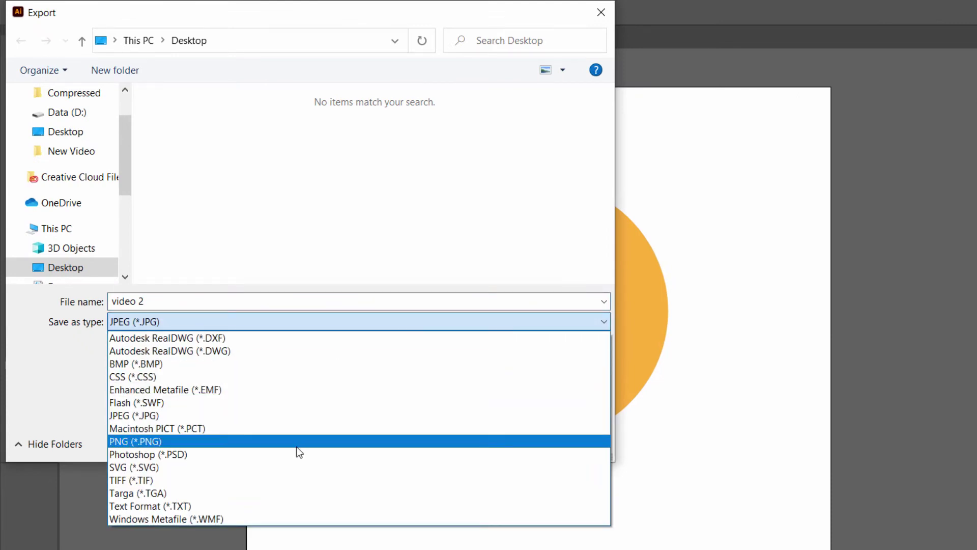
{"action": "left_click", "coordinate": [297, 448]}
{"action": "left_click", "coordinate": [474, 442]}
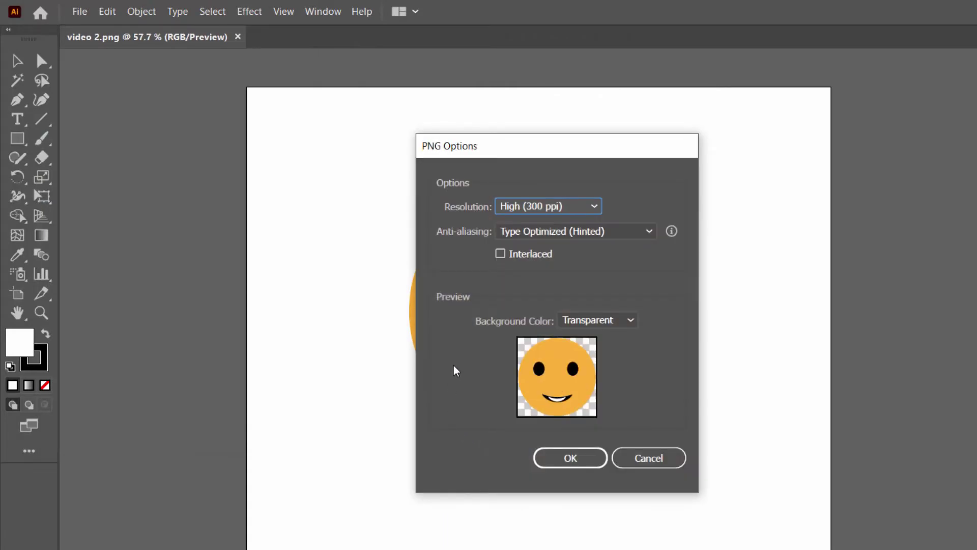
Keep the PNG at High (300 ppi) resolution with Type Optimized (Hinted) anti-aliasing.
{"action": "left_click", "coordinate": [513, 206]}
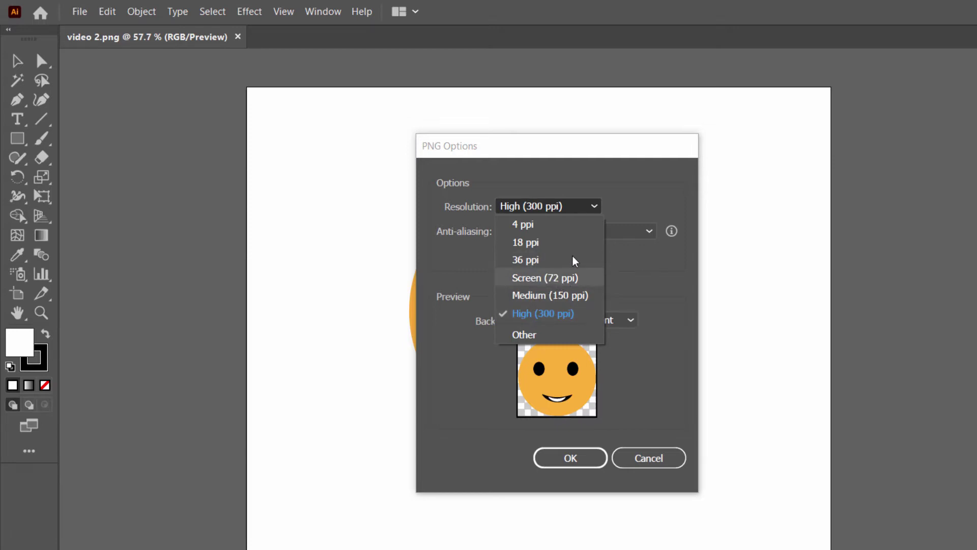
{"action": "key", "text": "Escape"}
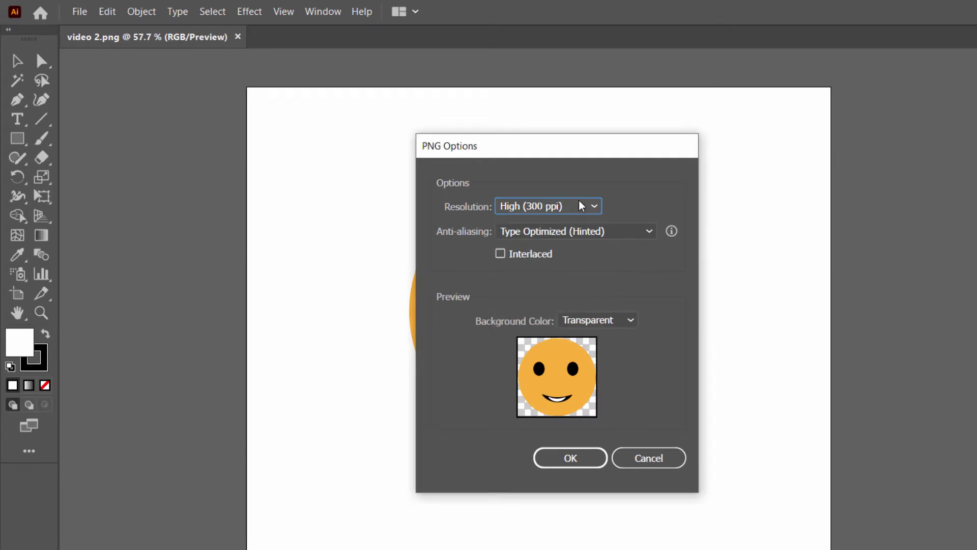
{"action": "left_click", "coordinate": [557, 237]}
{"action": "key", "text": "Escape"}
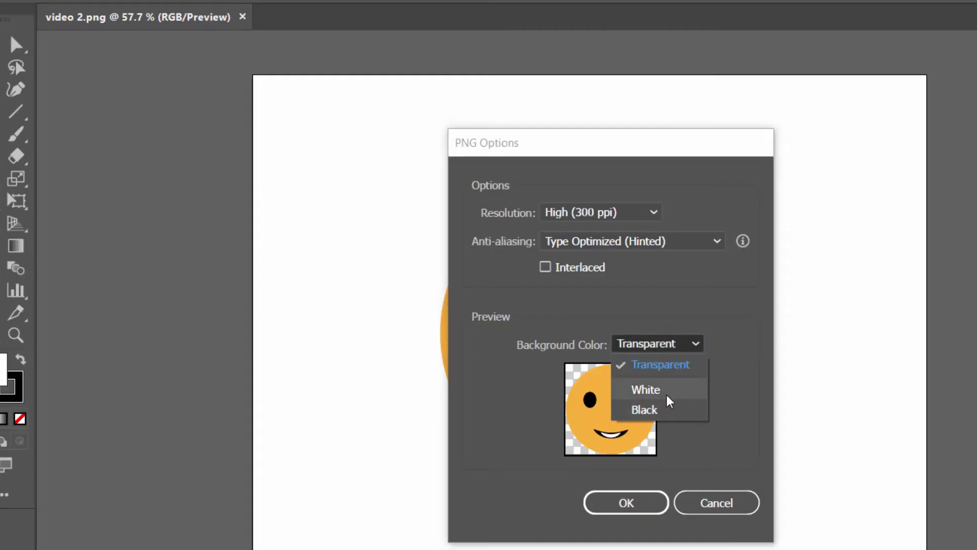
Try a White PNG background, then set it back to Transparent.
{"action": "left_click", "coordinate": [669, 392]}
{"action": "left_click", "coordinate": [674, 349]}
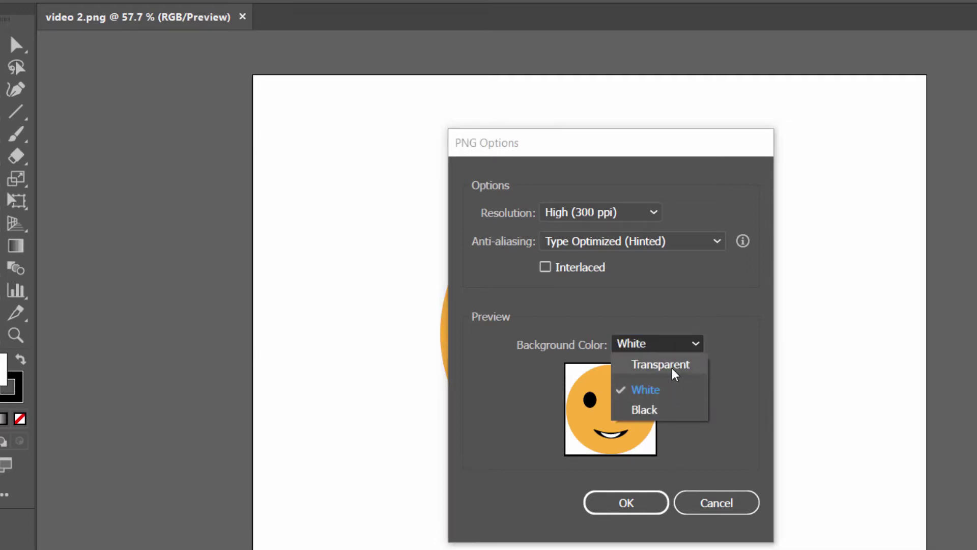
{"action": "left_click", "coordinate": [673, 373]}
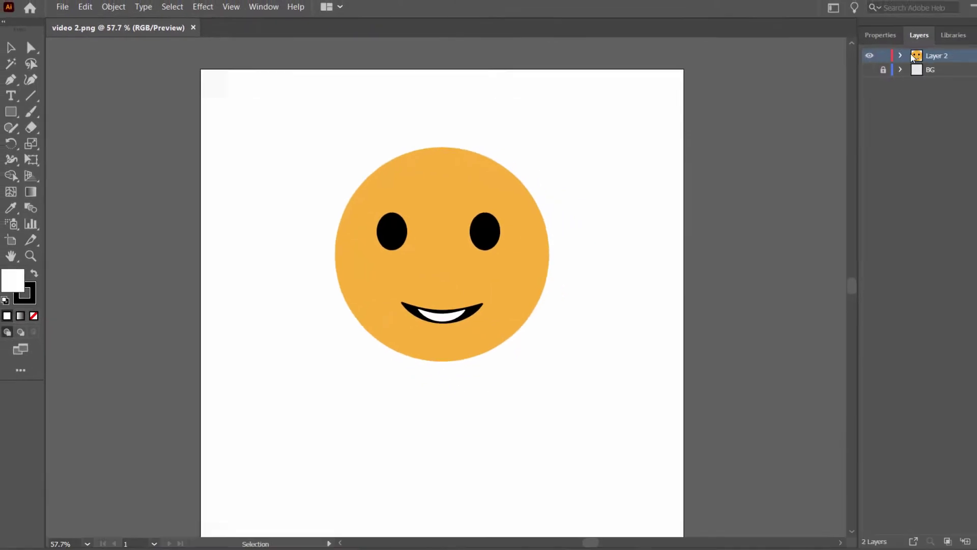
Make the BG layer visible, then reopen the PNG export of video 2 and cancel it.
{"action": "left_click", "coordinate": [866, 71]}
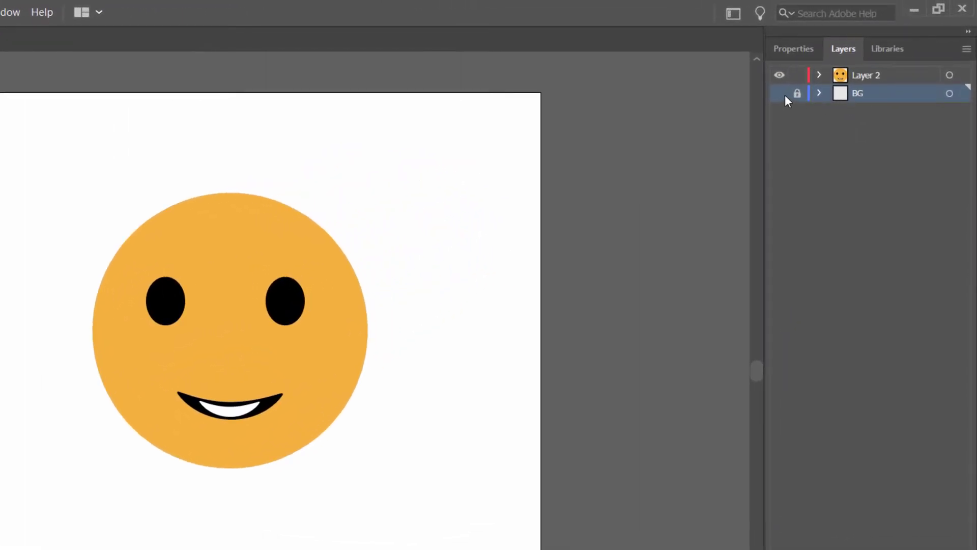
{"action": "left_click", "coordinate": [779, 93]}
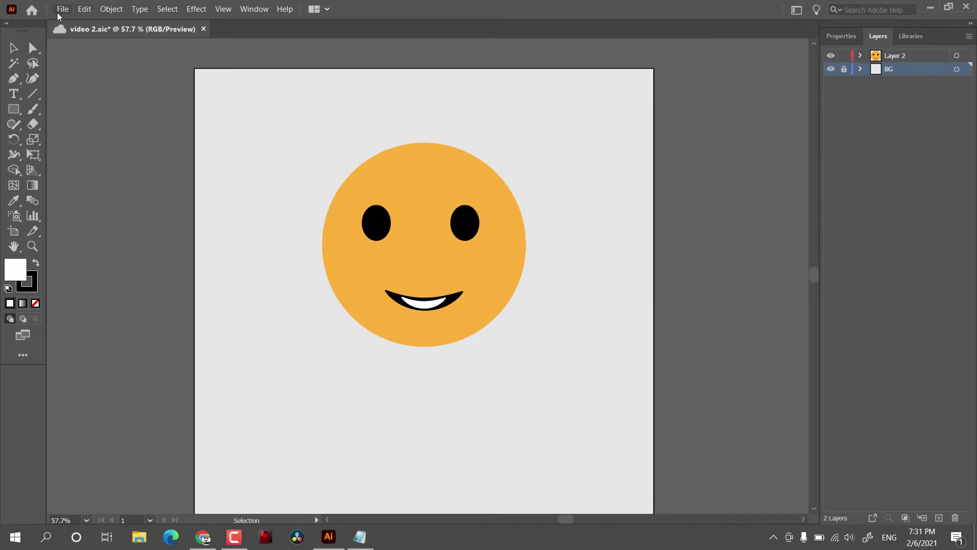
{"action": "left_click", "coordinate": [58, 13]}
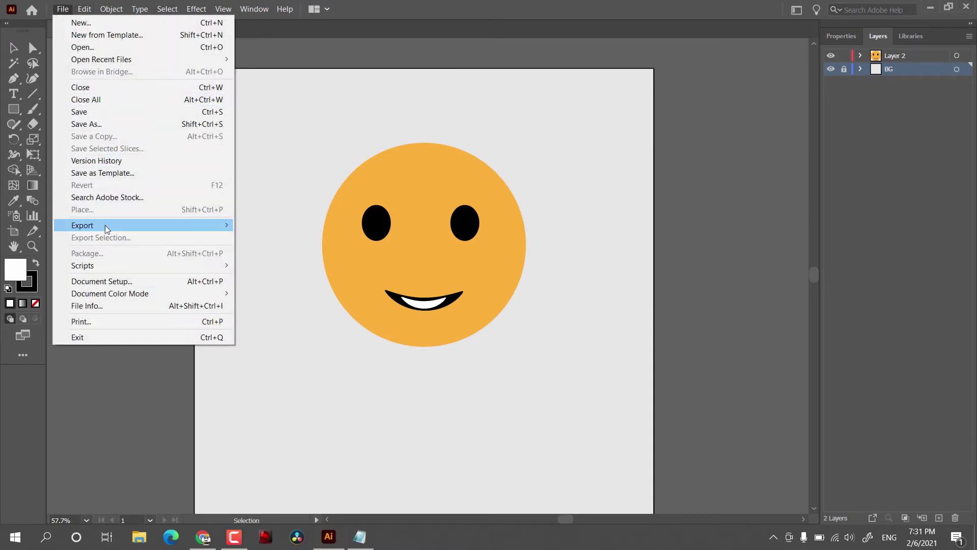
{"action": "mouse_move", "coordinate": [197, 225]}
{"action": "left_click", "coordinate": [287, 240]}
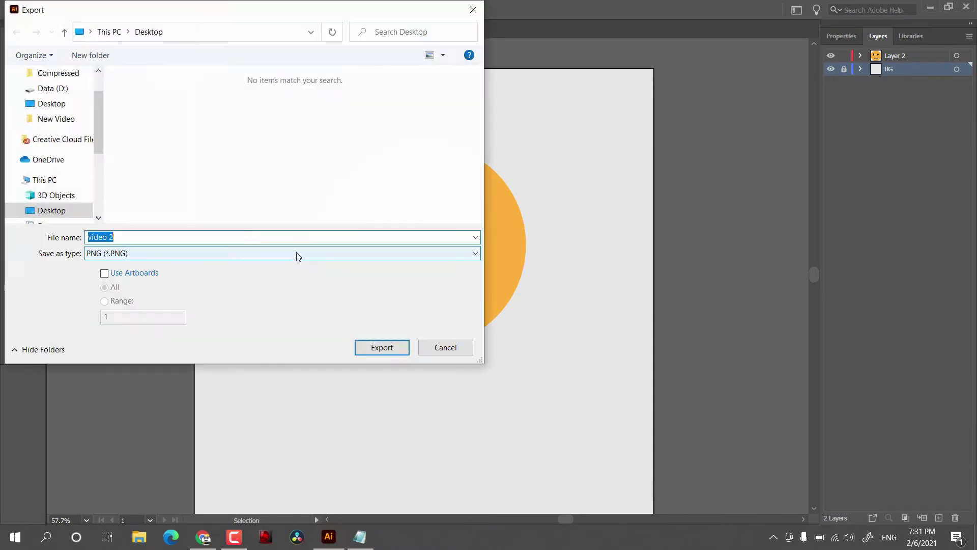
{"action": "left_click", "coordinate": [392, 348]}
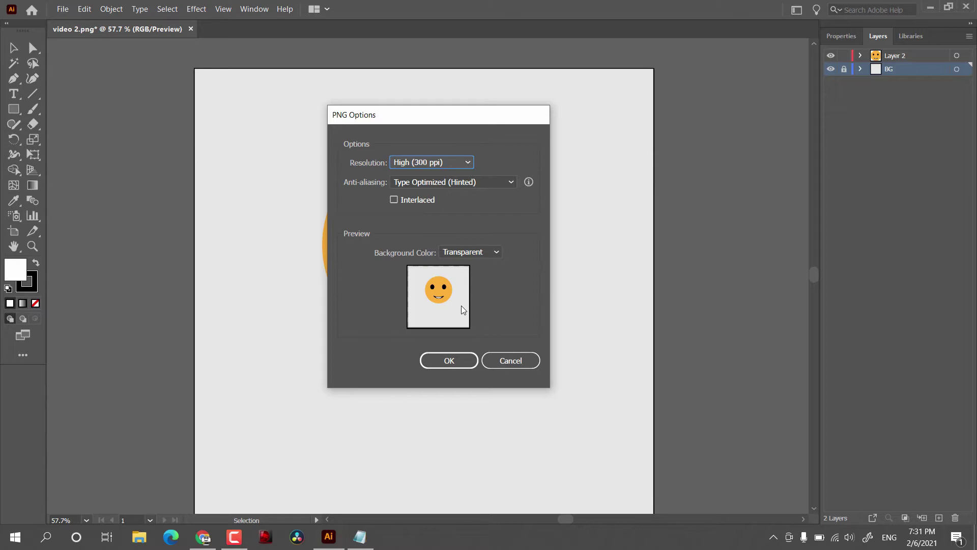
{"action": "left_click", "coordinate": [514, 362]}
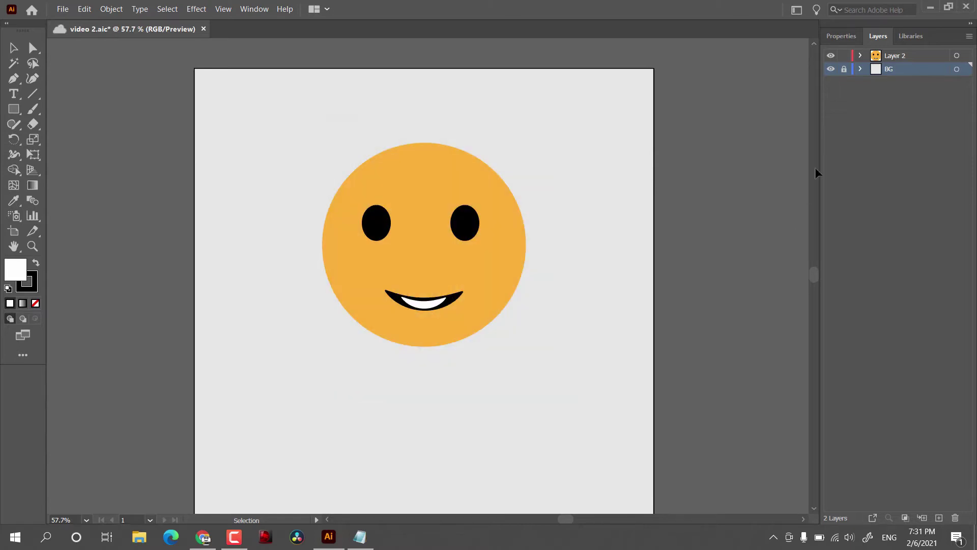
Hide the BG layer again and export the artwork as JPEG to reach its options.
{"action": "left_click", "coordinate": [831, 68]}
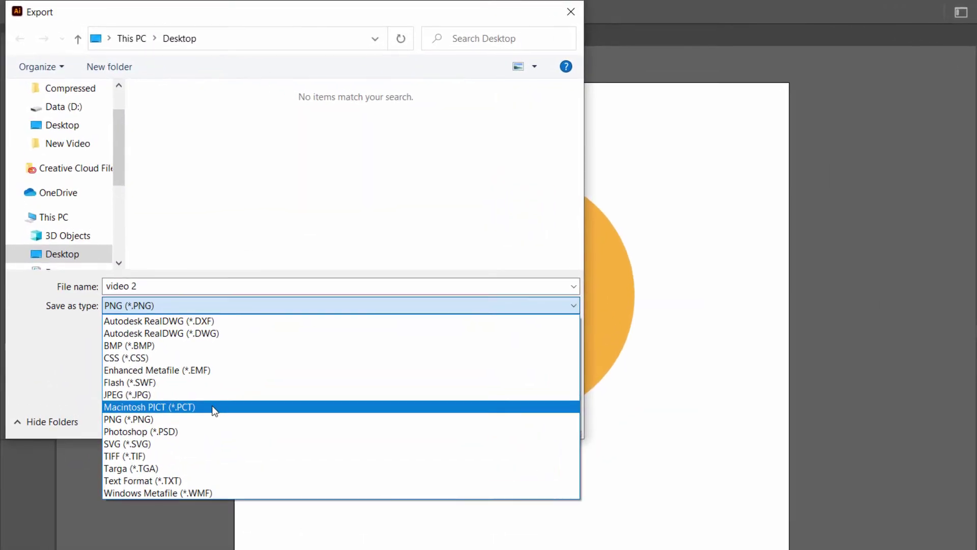
{"action": "left_click", "coordinate": [204, 397]}
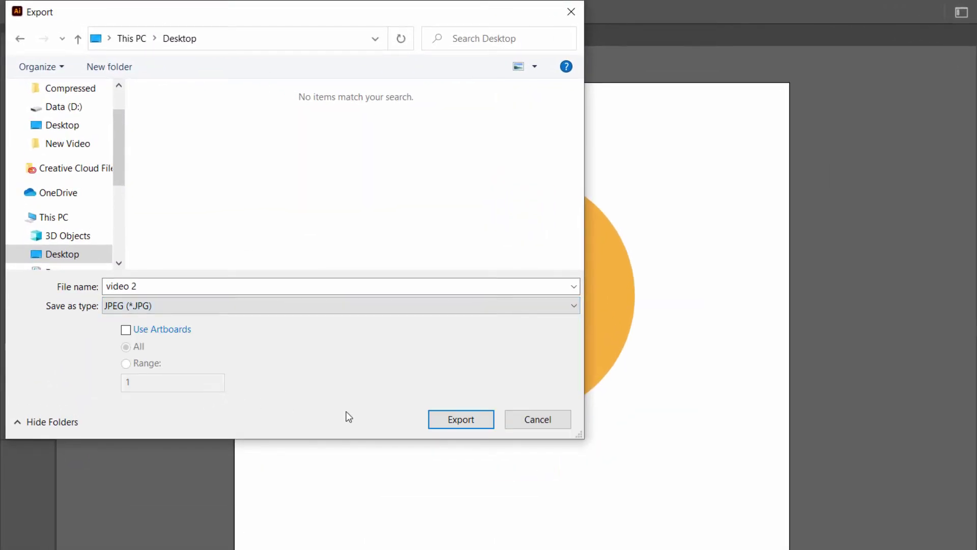
{"action": "left_click", "coordinate": [461, 419]}
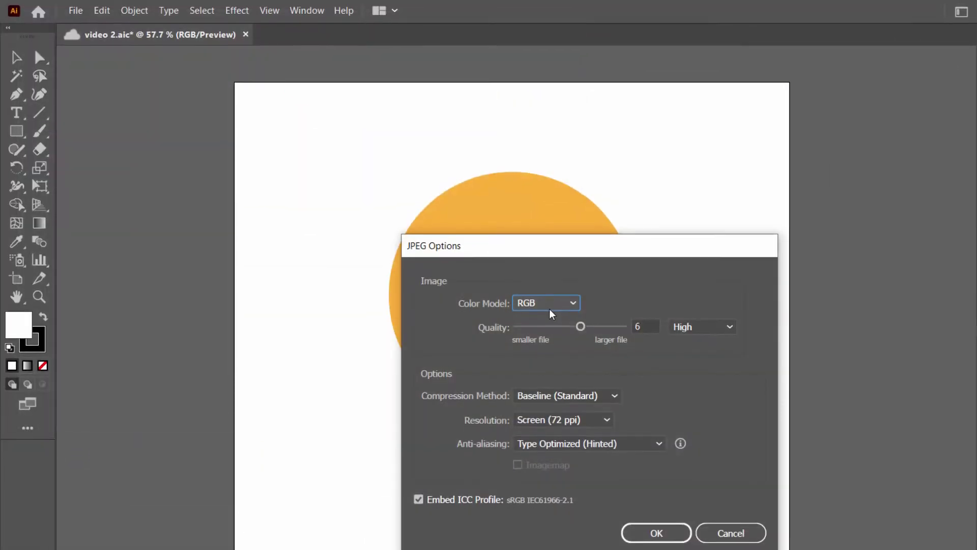
{"action": "left_click_drag", "start_coordinate": [615, 234], "coordinate": [629, 71]}
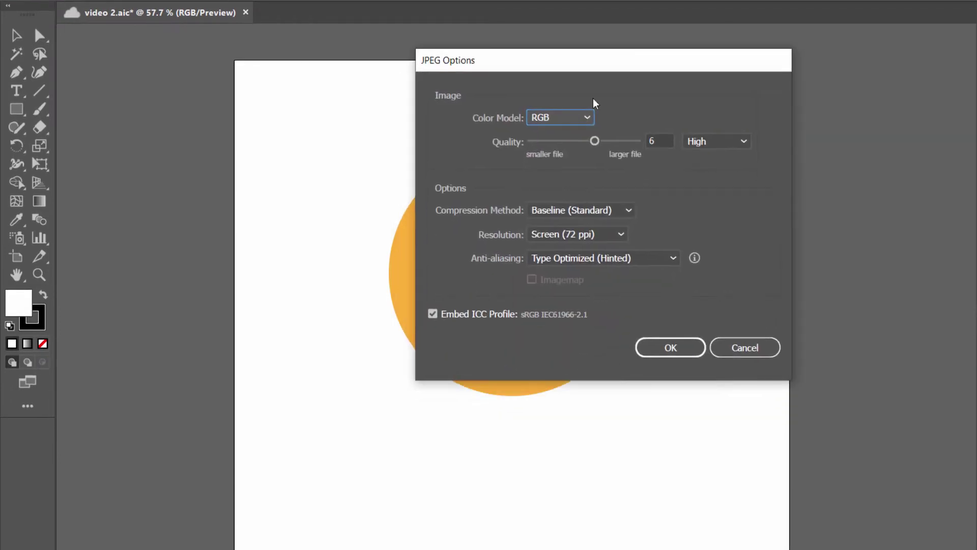
Keep the RGB color model, raise quality to 10 (Maximum), and keep Baseline (Standard) compression.
{"action": "left_click", "coordinate": [559, 126]}
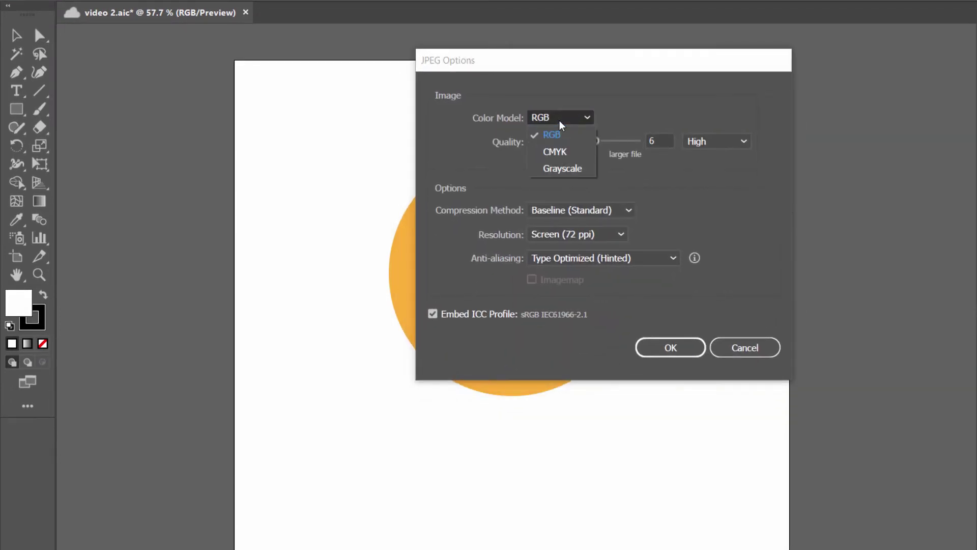
{"action": "left_click", "coordinate": [554, 134]}
{"action": "left_click_drag", "start_coordinate": [591, 140], "coordinate": [640, 144]}
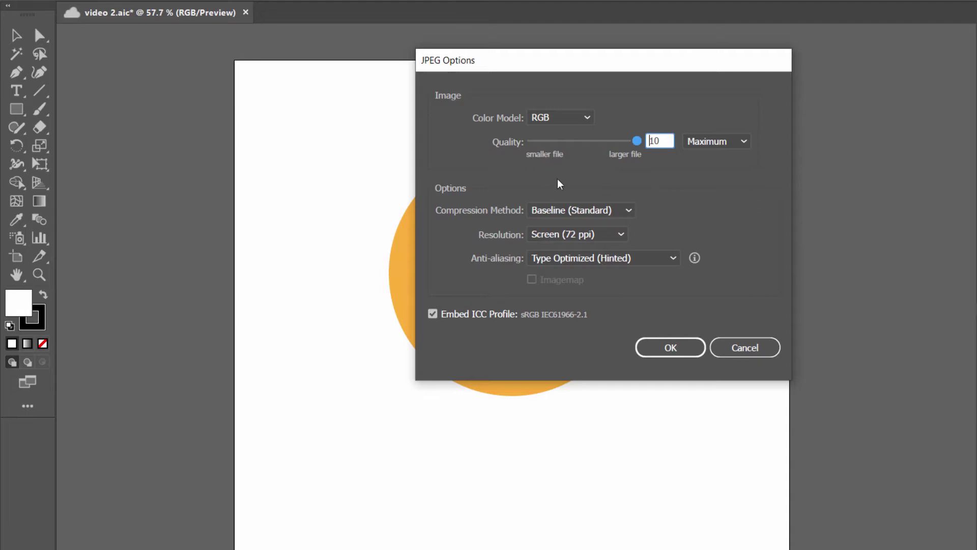
{"action": "left_click", "coordinate": [537, 212]}
{"action": "left_click", "coordinate": [536, 212]}
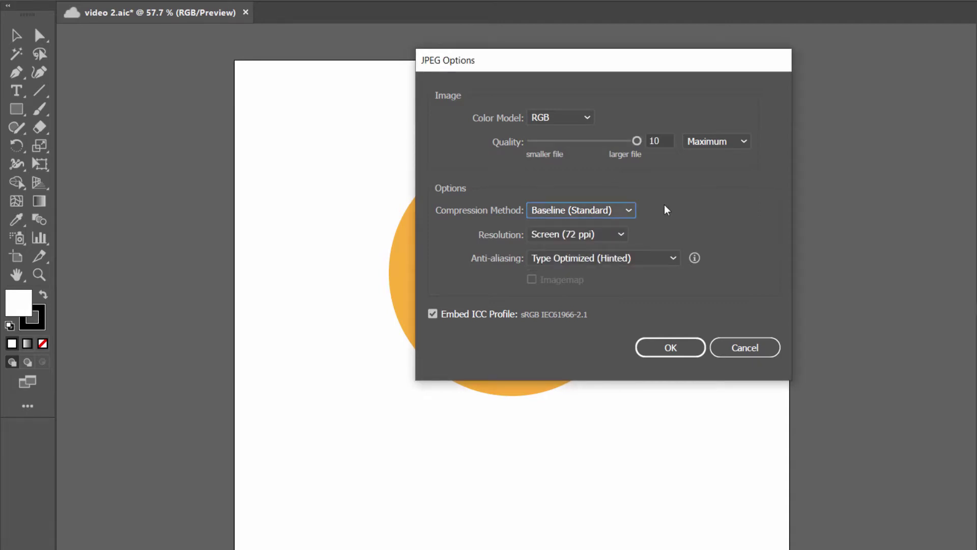
{"action": "left_click", "coordinate": [630, 210]}
{"action": "left_click", "coordinate": [630, 210]}
{"action": "left_click", "coordinate": [624, 210]}
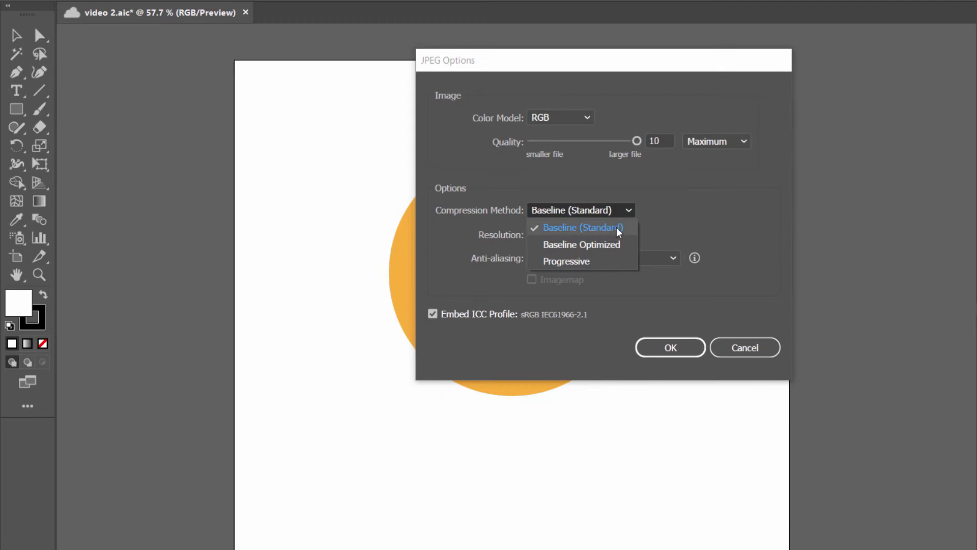
{"action": "left_click", "coordinate": [623, 209]}
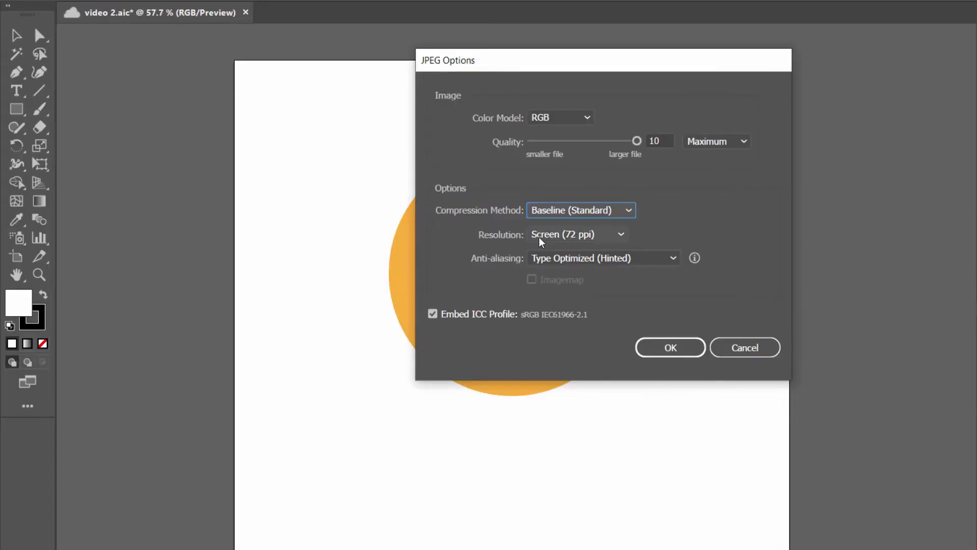
Keep Screen (72 ppi) and Type Optimized (Hinted) anti-aliasing, then cancel the JPEG export.
{"action": "left_click", "coordinate": [542, 239]}
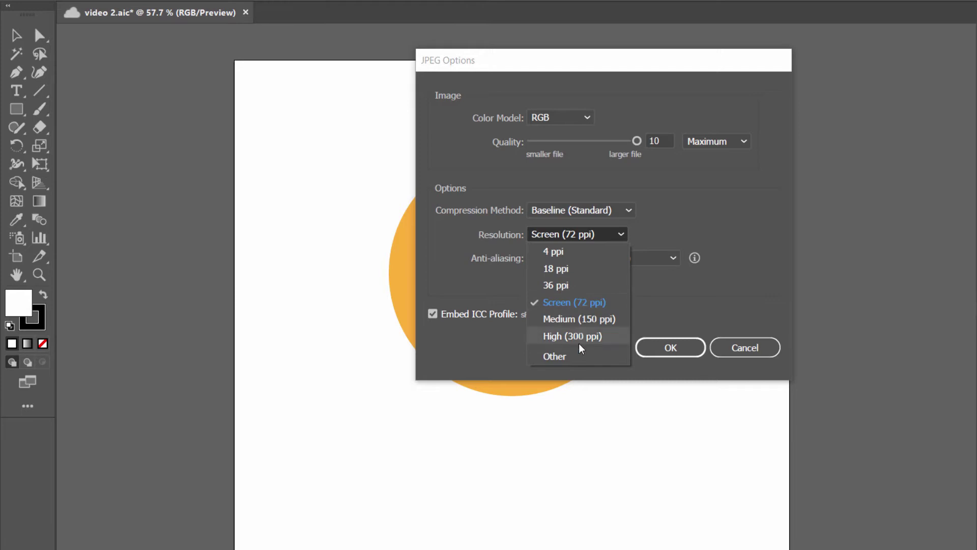
{"action": "key", "text": "Escape"}
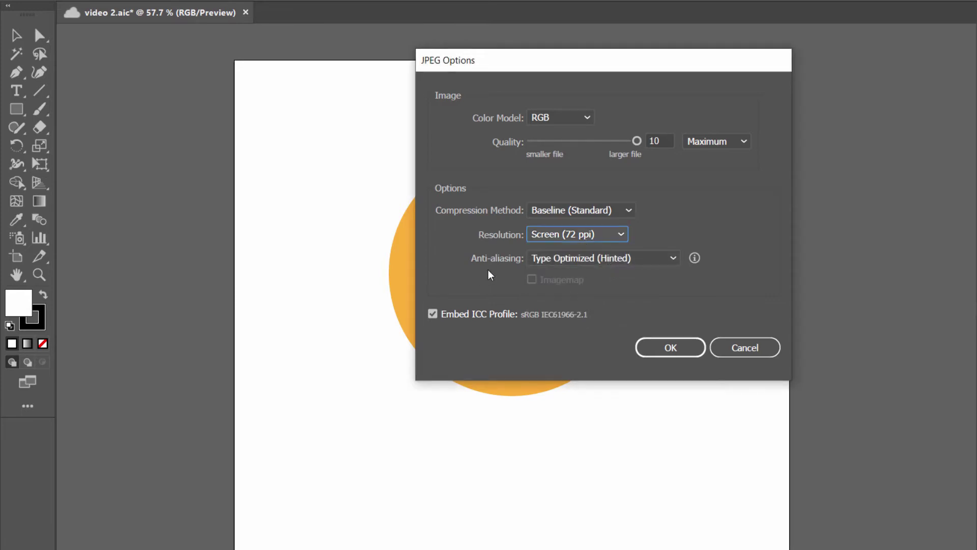
{"action": "left_click", "coordinate": [598, 260]}
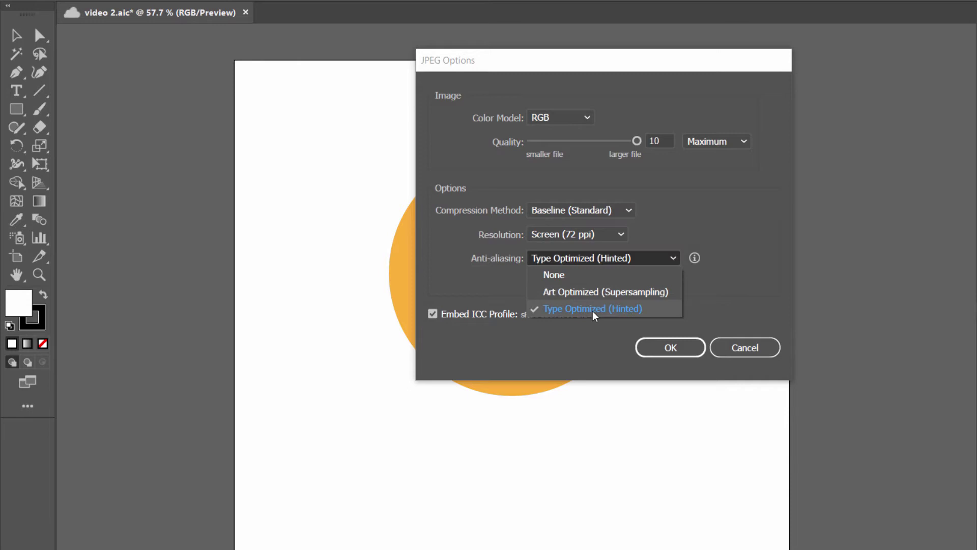
{"action": "left_click", "coordinate": [611, 260]}
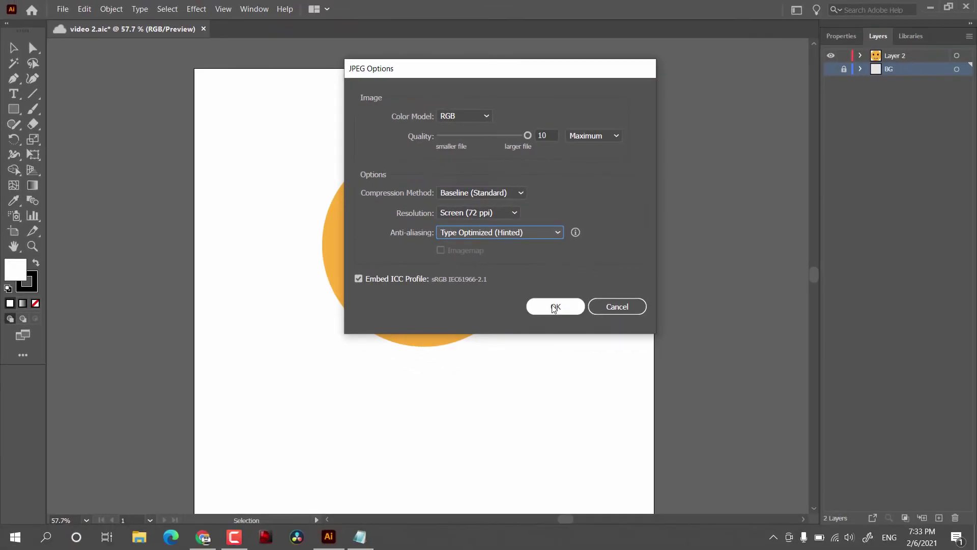
{"action": "left_click", "coordinate": [622, 306]}
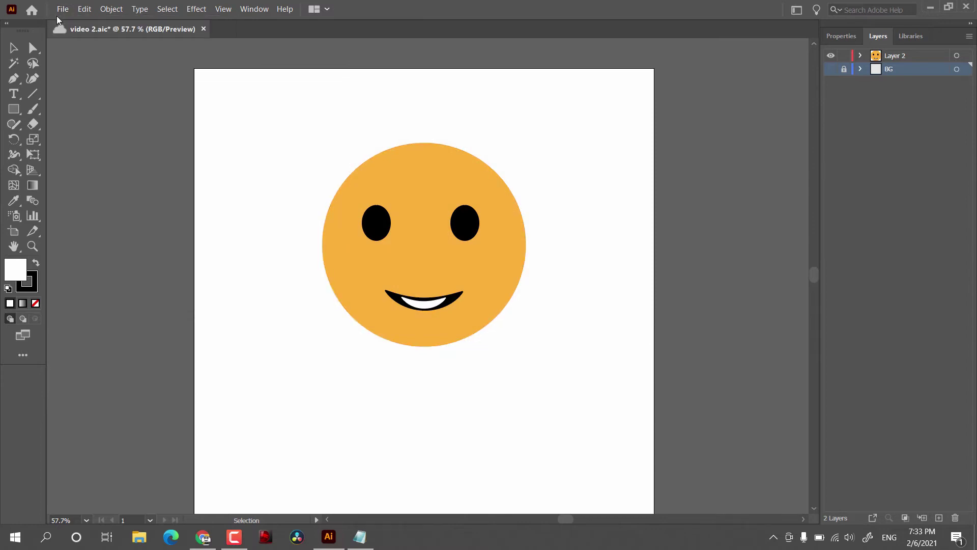
Open Save for Web (Legacy) and keep the PNG-24 preset.
{"action": "left_click", "coordinate": [60, 10]}
{"action": "mouse_move", "coordinate": [148, 225]}
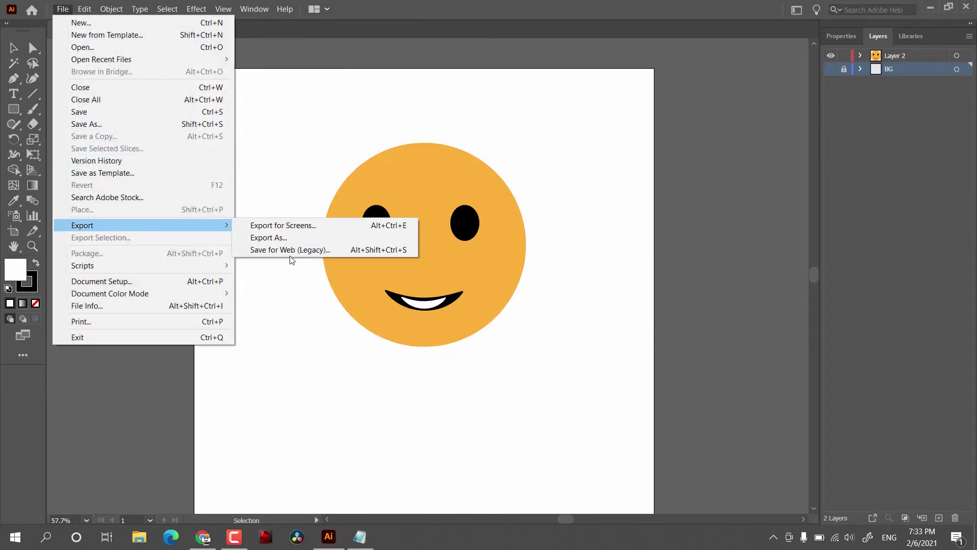
{"action": "left_click", "coordinate": [289, 251]}
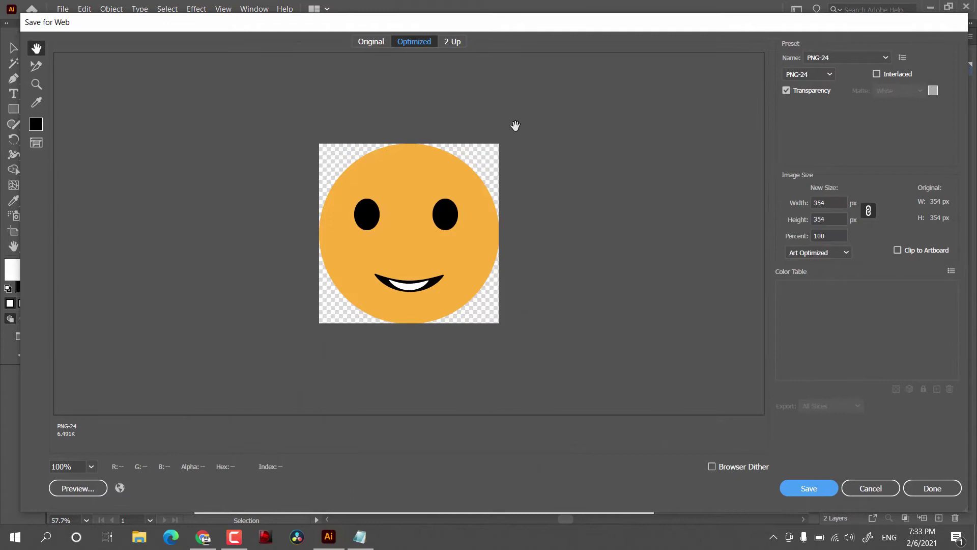
{"action": "left_click", "coordinate": [865, 57]}
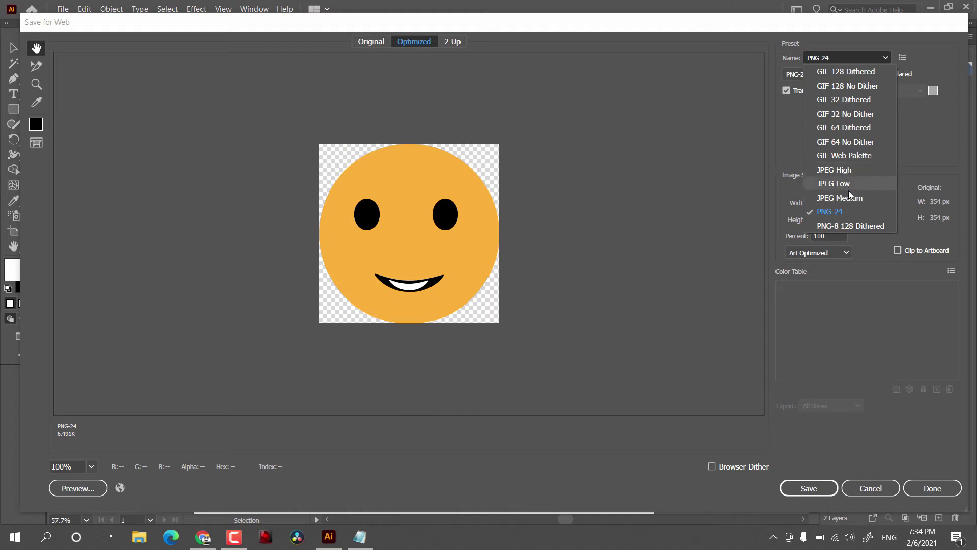
{"action": "left_click", "coordinate": [864, 62]}
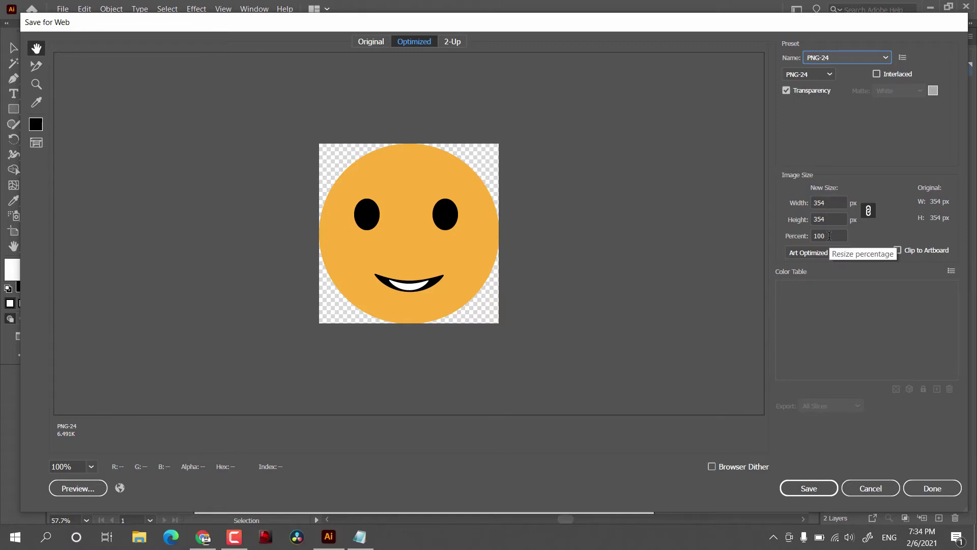
Resize the web export to 200 percent and clip it to the artboard.
{"action": "left_click", "coordinate": [831, 220]}
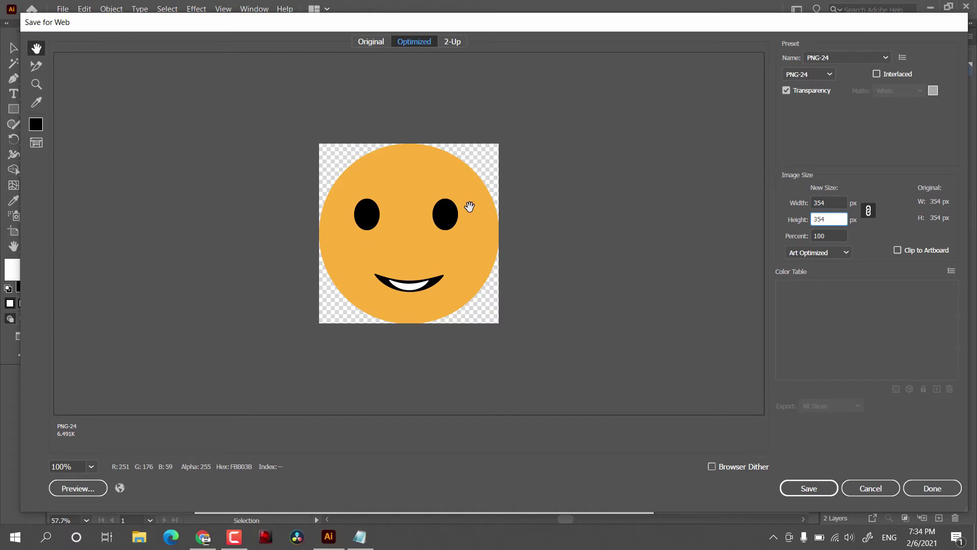
{"action": "double_click", "coordinate": [838, 237]}
{"action": "type", "text": "200"}
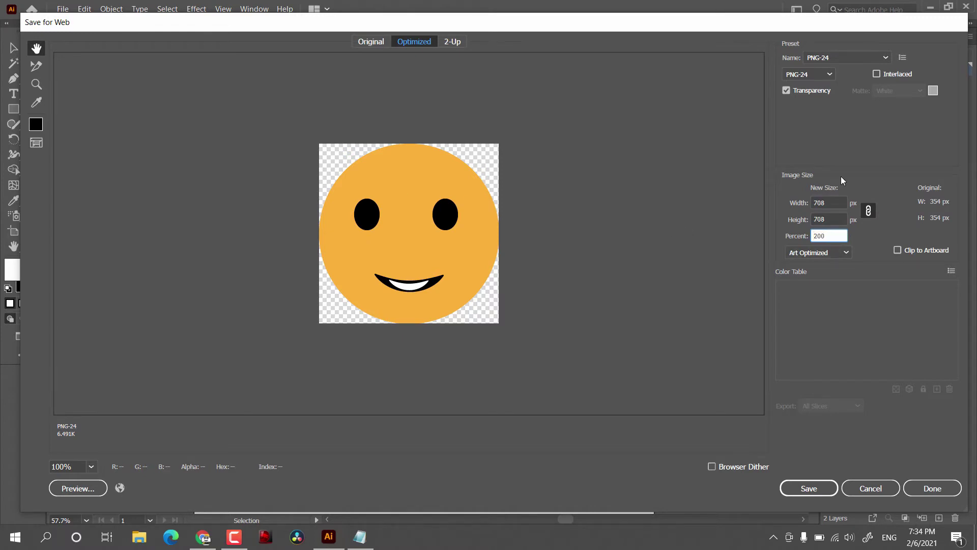
{"action": "key", "text": "shift+Tab"}
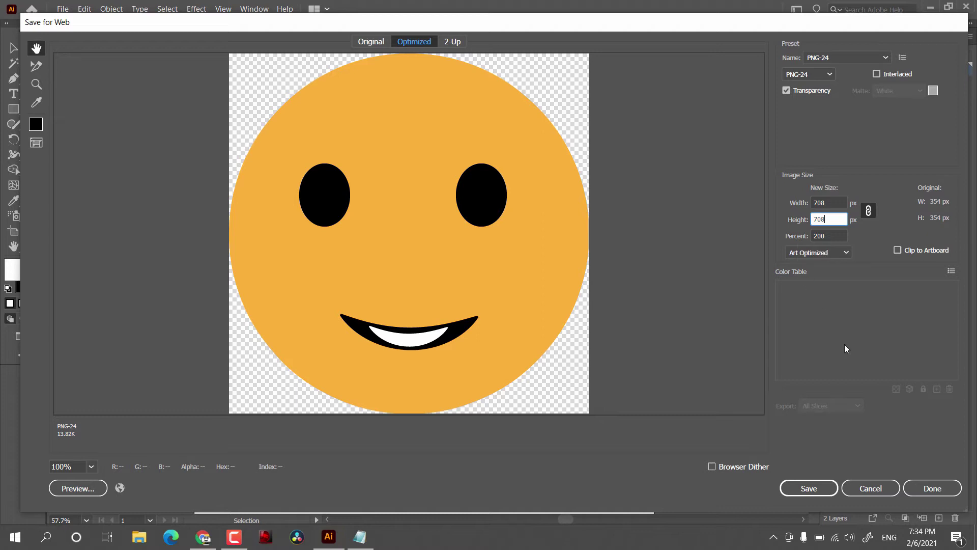
{"action": "left_click", "coordinate": [897, 250]}
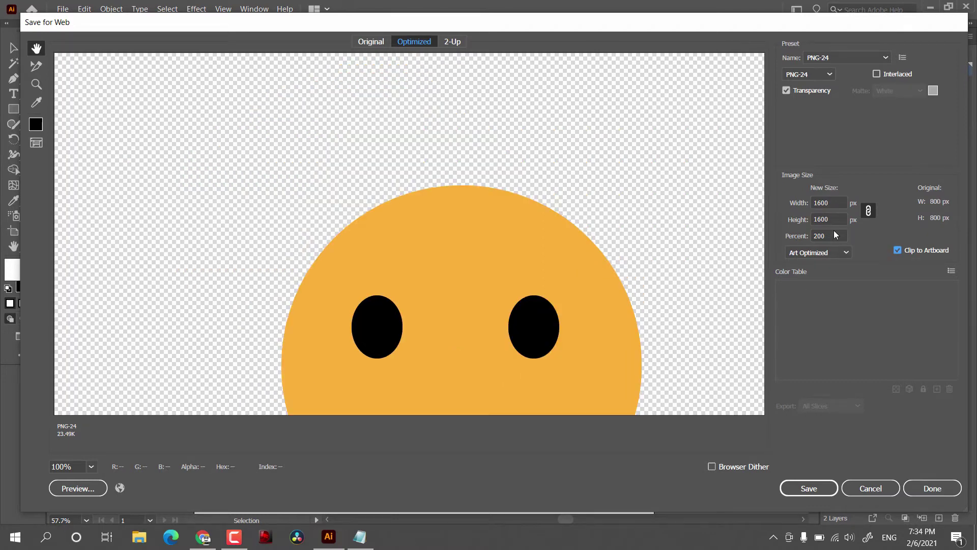
Return the size to 100 percent, turn off Clip to Artboard, and cancel.
{"action": "left_click", "coordinate": [834, 232]}
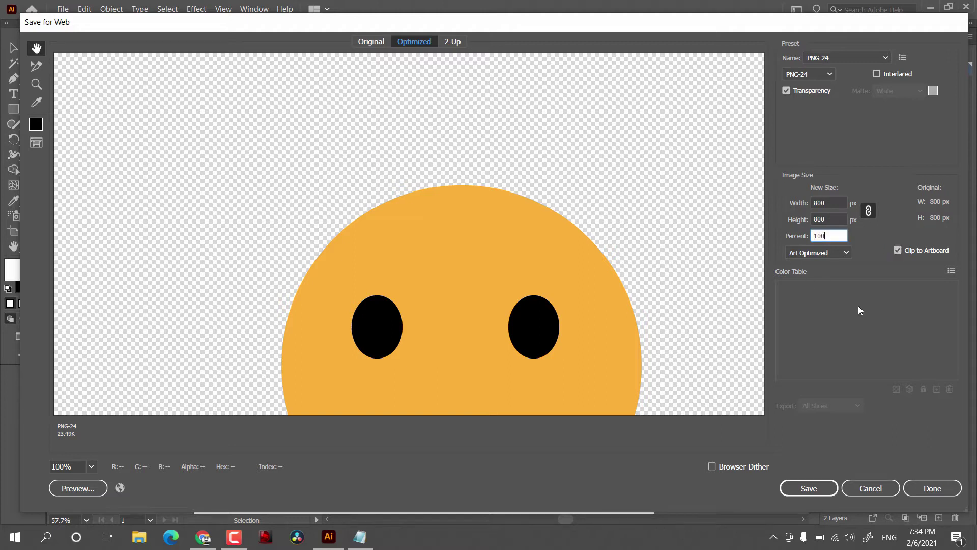
{"action": "left_click", "coordinate": [845, 219]}
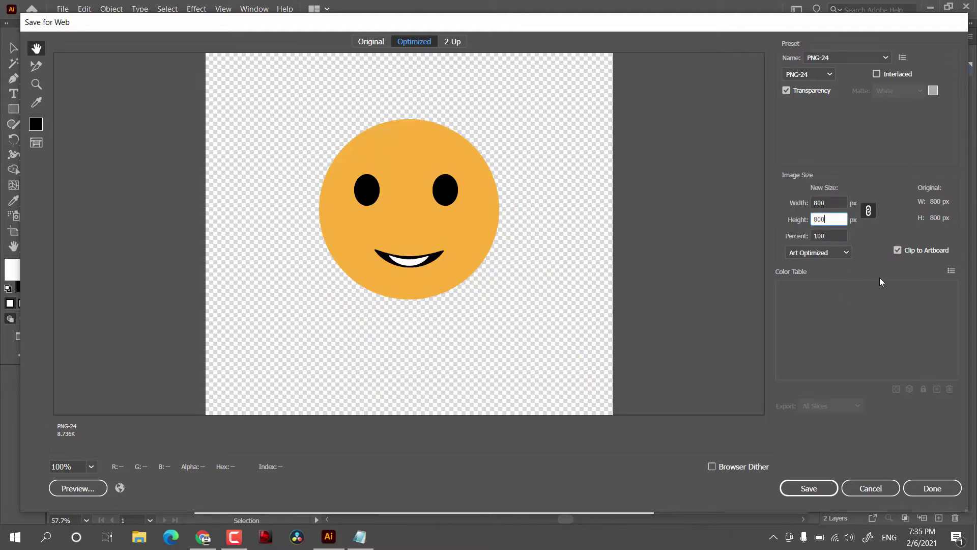
{"action": "left_click", "coordinate": [898, 251]}
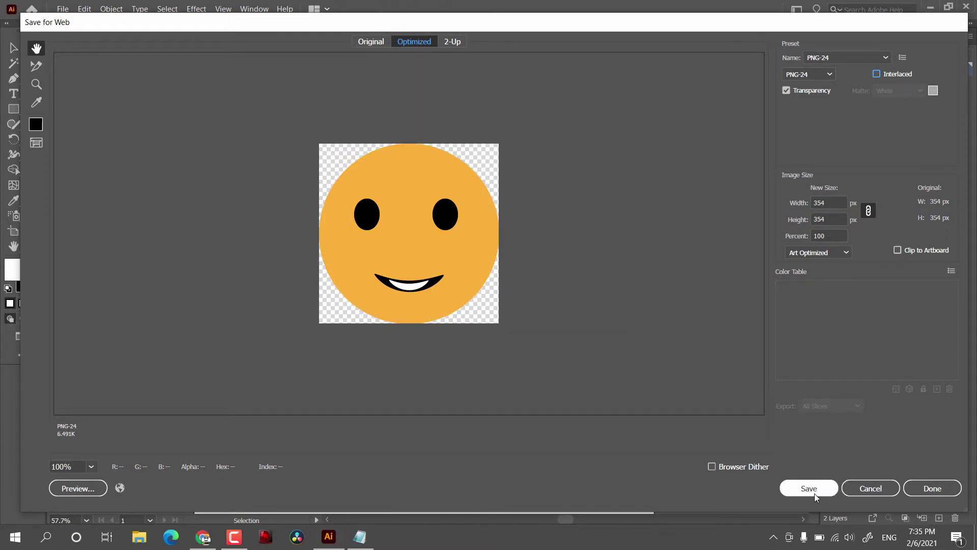
{"action": "left_click", "coordinate": [870, 488]}
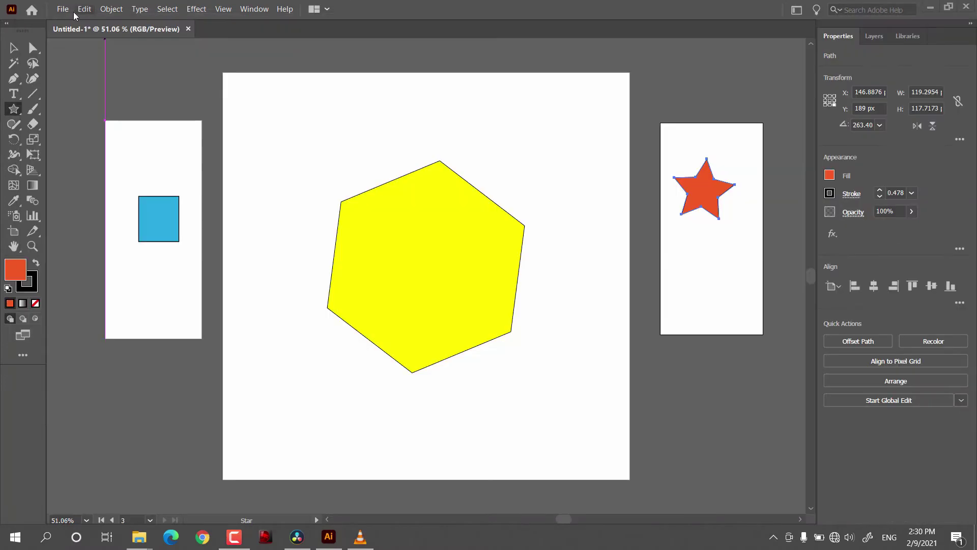
Open Export for Screens with all three artboards selected.
{"action": "left_click", "coordinate": [62, 8]}
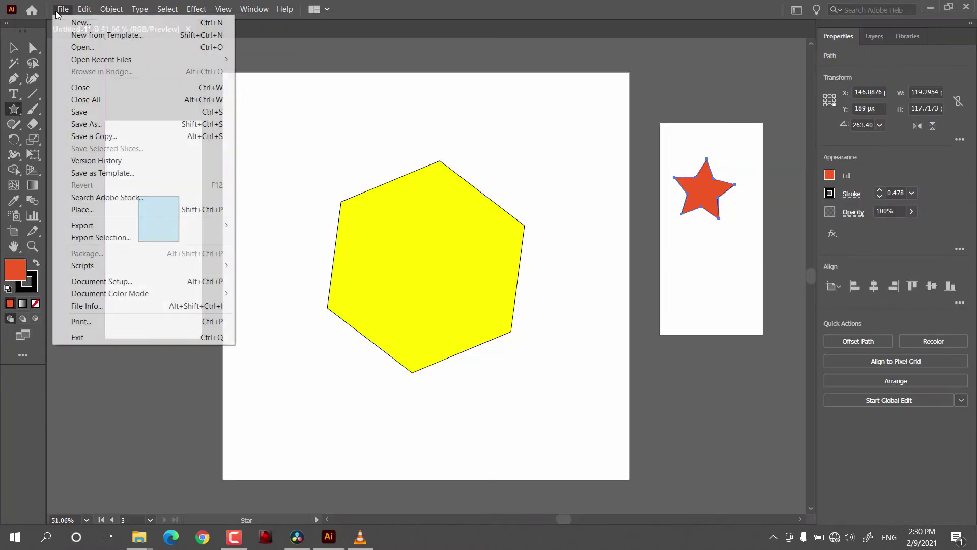
{"action": "mouse_move", "coordinate": [154, 225]}
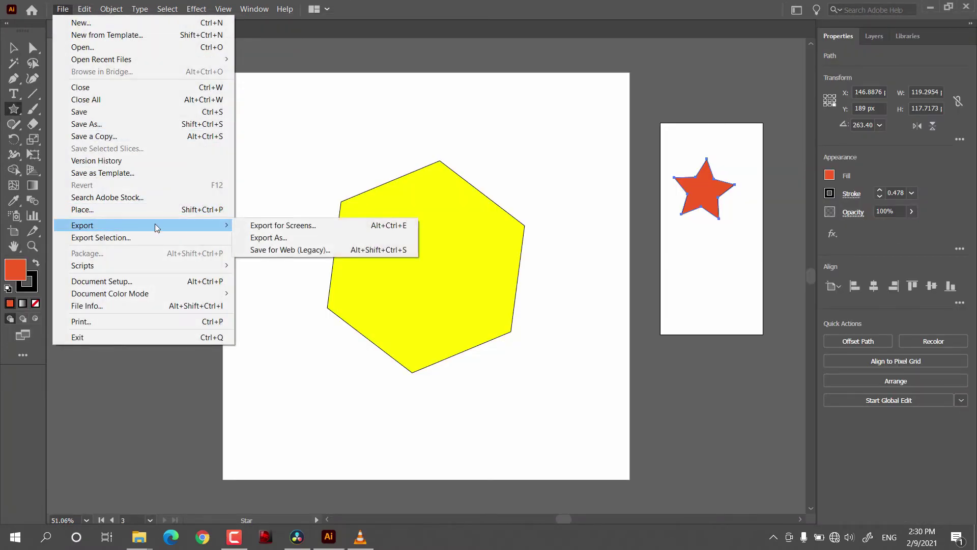
{"action": "left_click", "coordinate": [249, 226]}
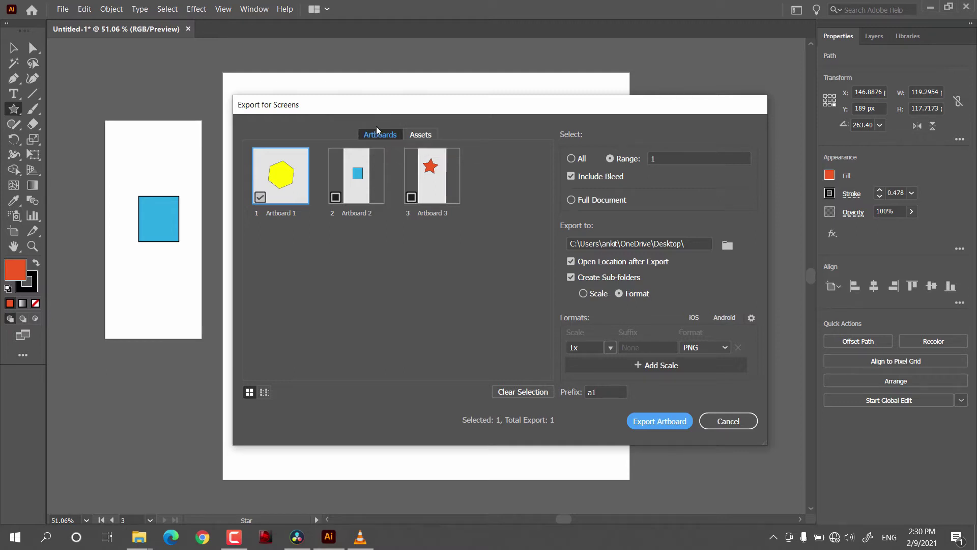
{"action": "key", "text": "ctrl+a"}
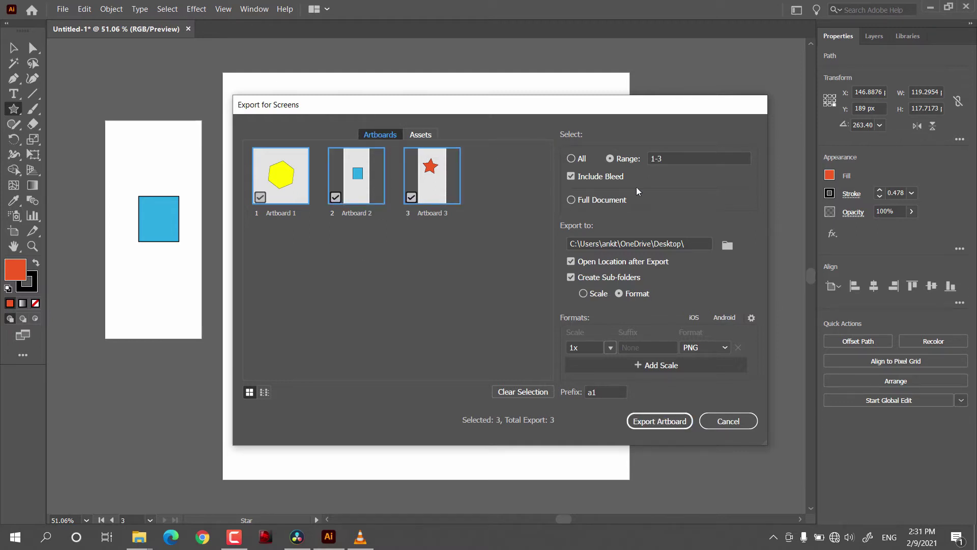
Try the artboard Range 1-2 and Full Document options, then settle on All.
{"action": "left_click", "coordinate": [571, 158]}
{"action": "left_click", "coordinate": [611, 159]}
{"action": "left_click", "coordinate": [674, 160]}
{"action": "type", "text": "2"}
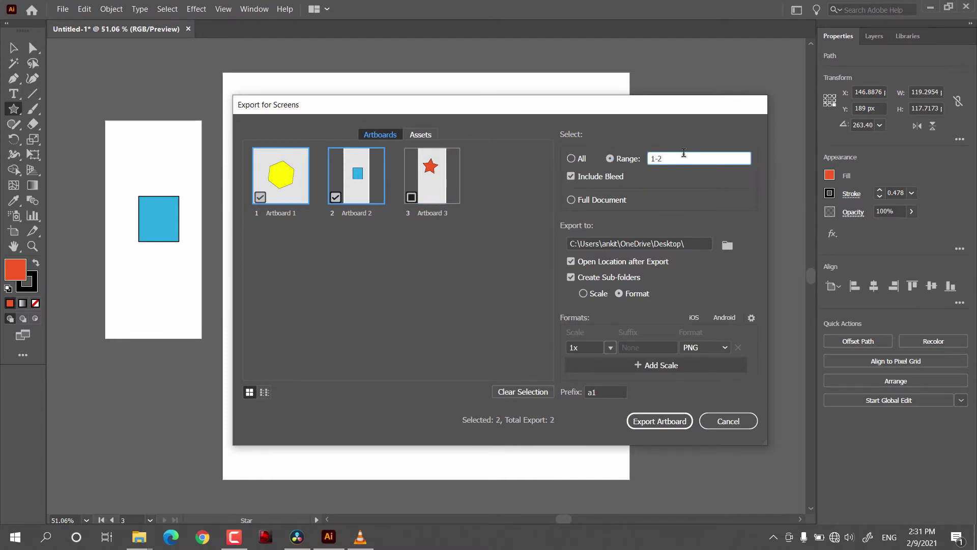
{"action": "key", "text": "BackSpace"}
{"action": "left_click", "coordinate": [623, 200]}
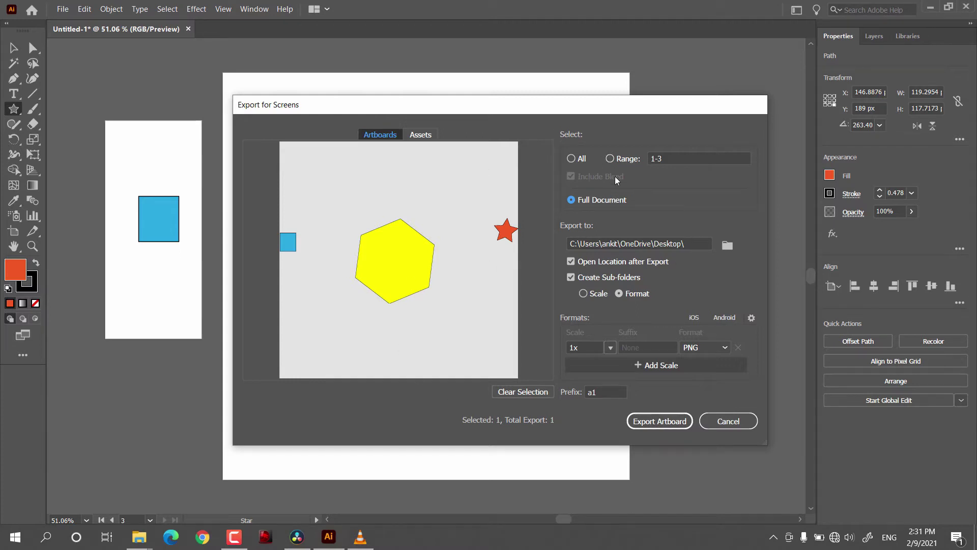
{"action": "left_click", "coordinate": [579, 158]}
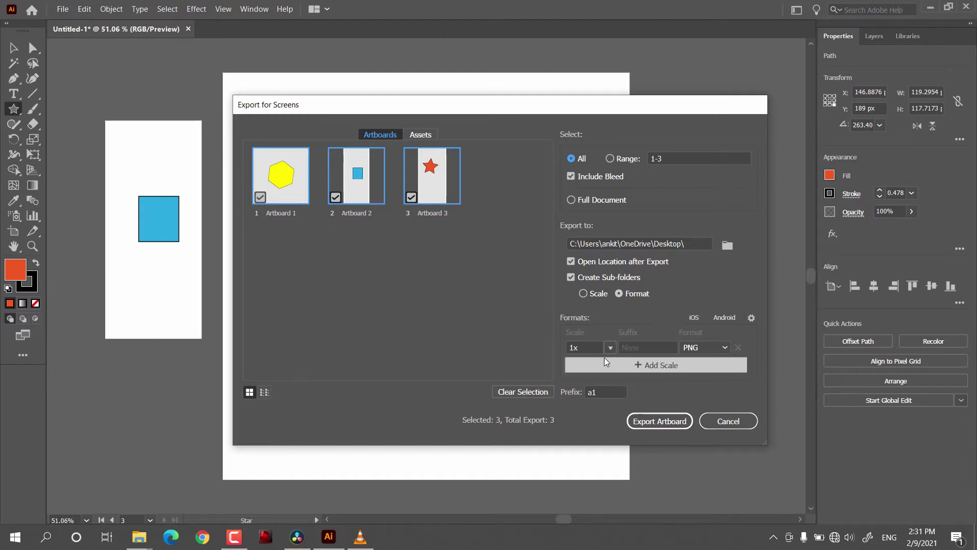
Add a 2x JPG 100 export scale beside the 1x PNG and check the suffix and a1 prefix fields.
{"action": "left_click", "coordinate": [673, 364]}
{"action": "left_click", "coordinate": [718, 352]}
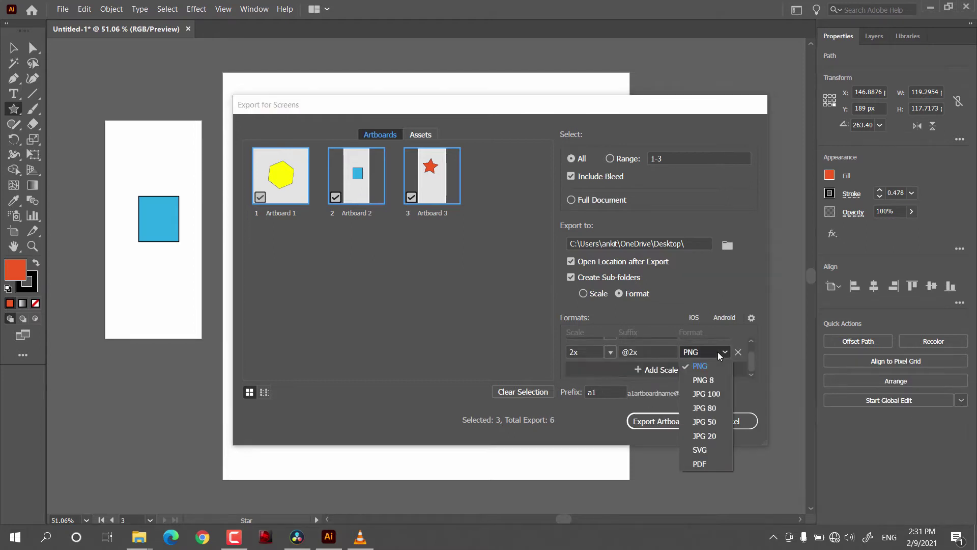
{"action": "left_click", "coordinate": [708, 395]}
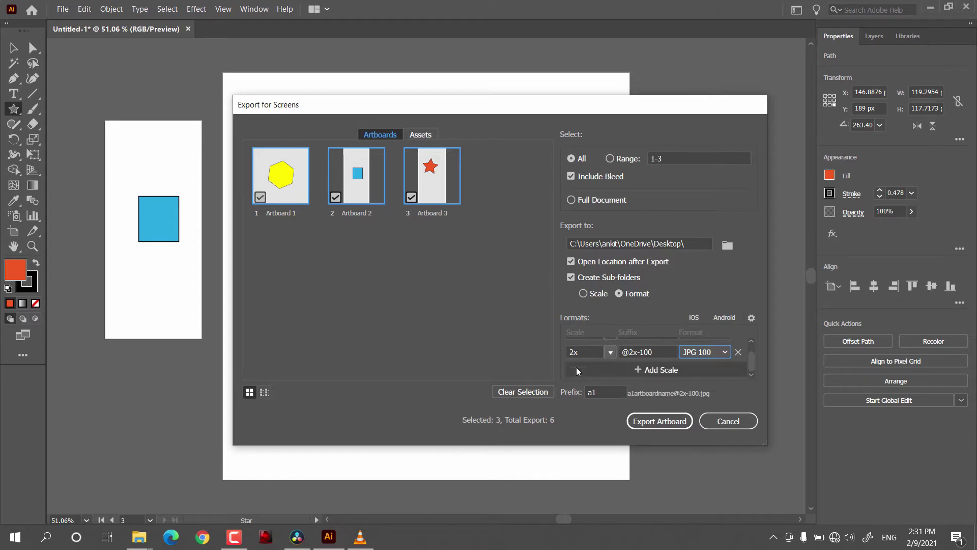
{"action": "left_click", "coordinate": [610, 352]}
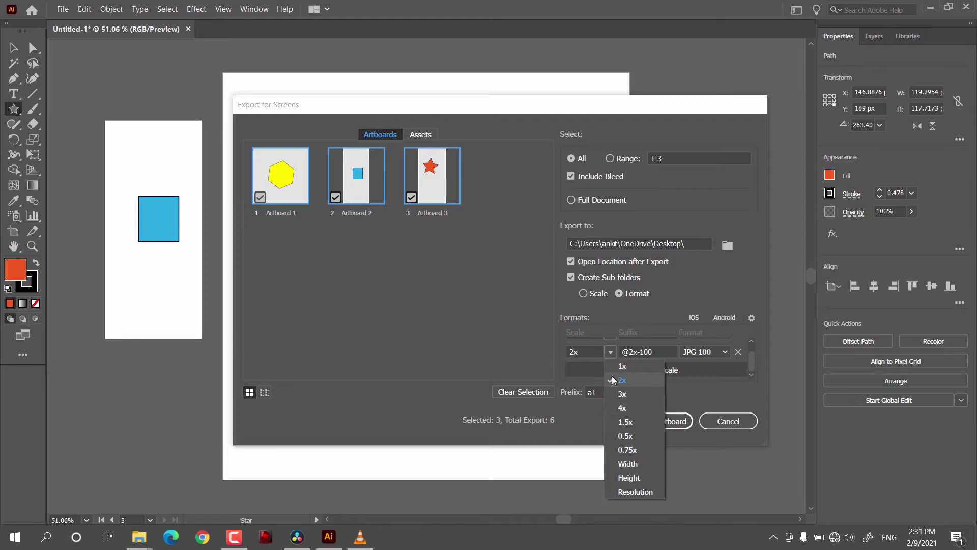
{"action": "left_click", "coordinate": [619, 364]}
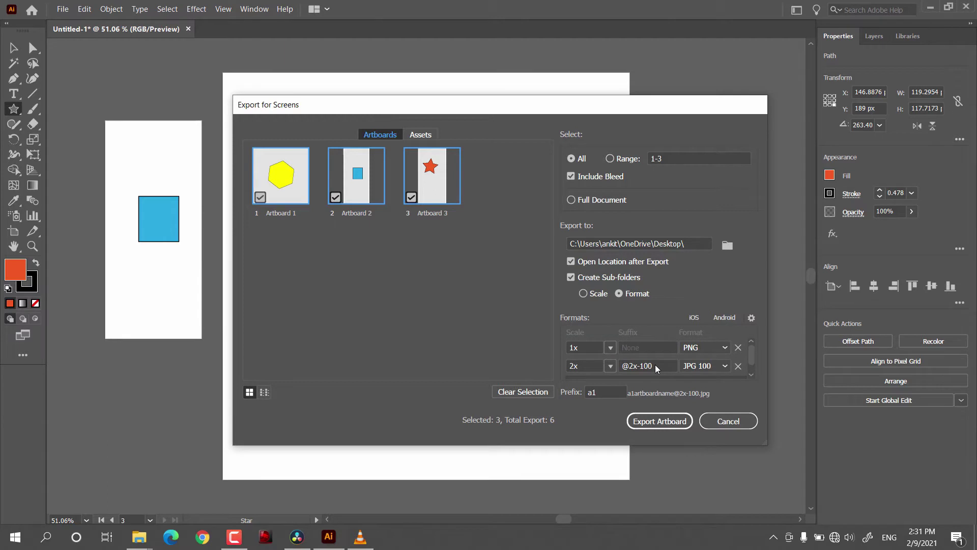
{"action": "left_click", "coordinate": [653, 365]}
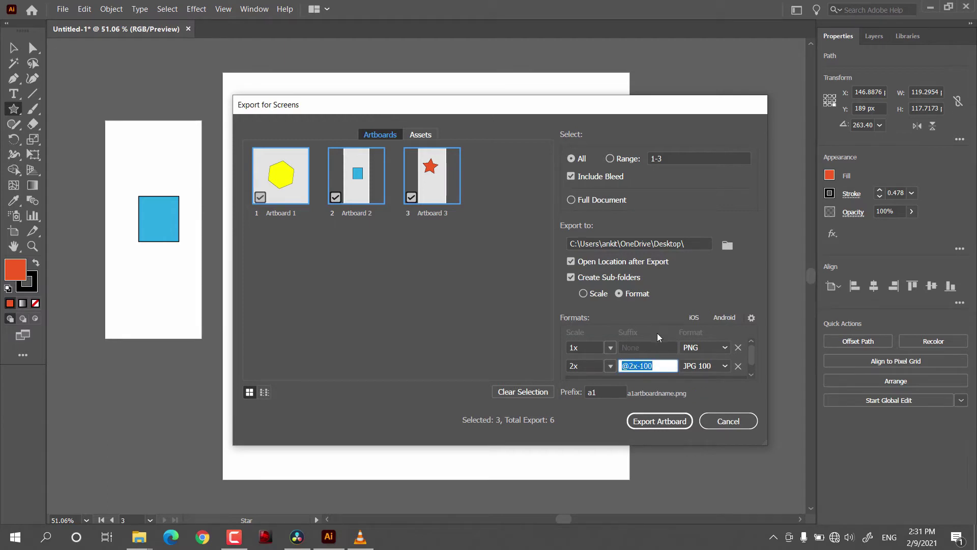
{"action": "left_click", "coordinate": [589, 392]}
{"action": "double_click", "coordinate": [589, 392]}
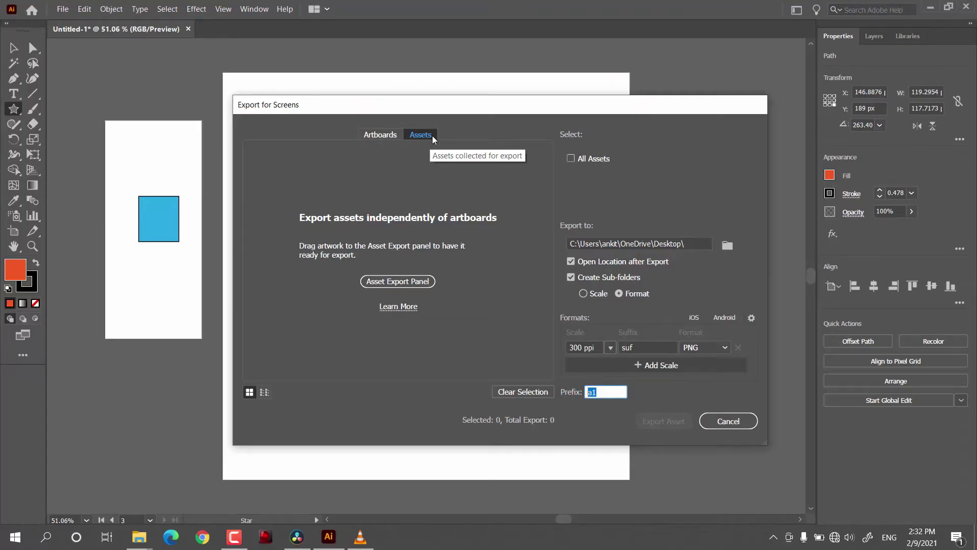
Open the Asset Export panel and drag the yellow hexagon into it as Asset 1.
{"action": "left_click", "coordinate": [394, 283]}
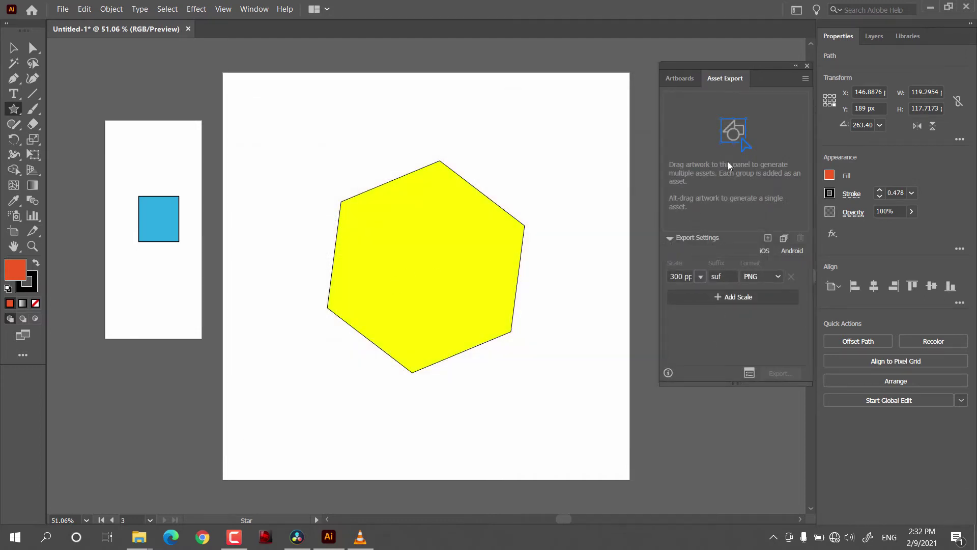
{"action": "left_click", "coordinate": [14, 49]}
{"action": "left_click_drag", "start_coordinate": [377, 278], "coordinate": [718, 136]}
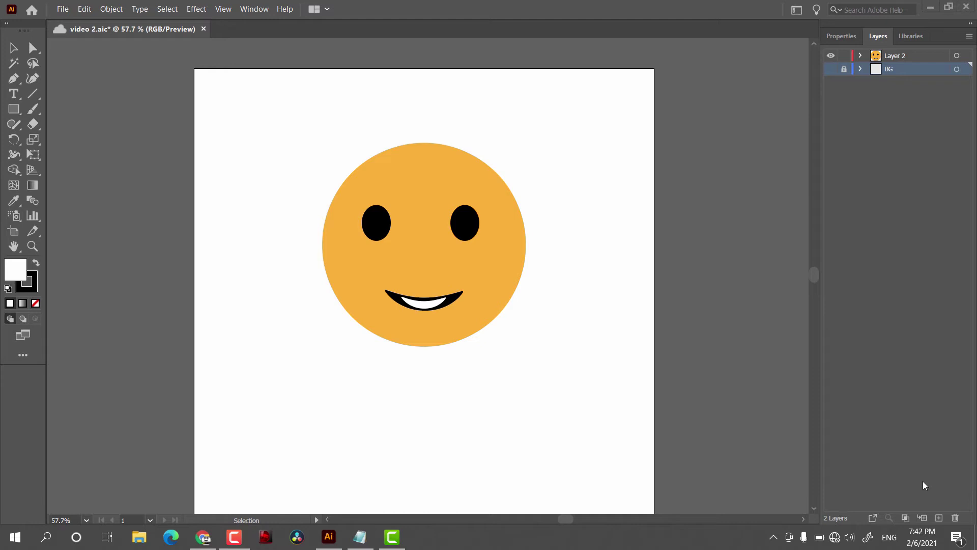
{"action": "left_click", "coordinate": [62, 9]}
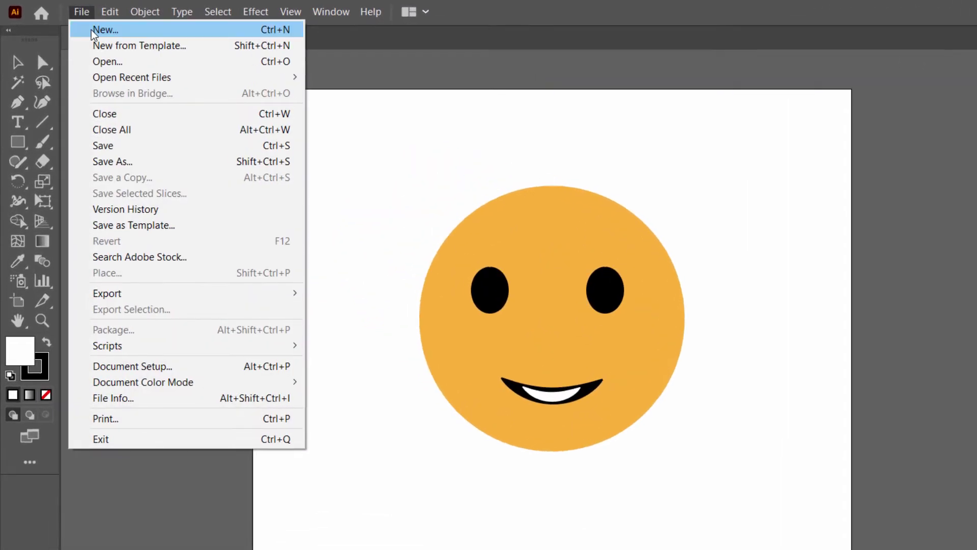
{"action": "left_click", "coordinate": [92, 32]}
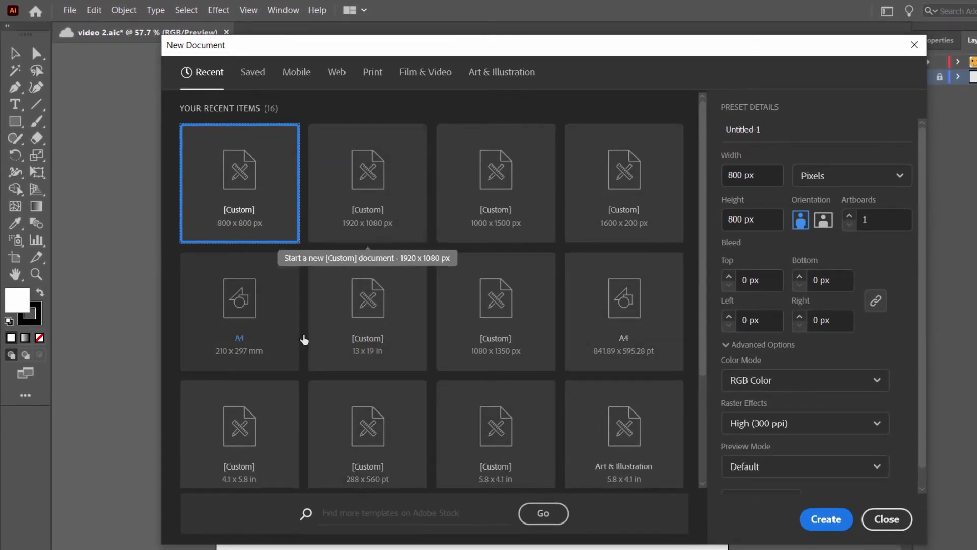
{"action": "left_click", "coordinate": [849, 178]}
{"action": "left_click", "coordinate": [850, 183]}
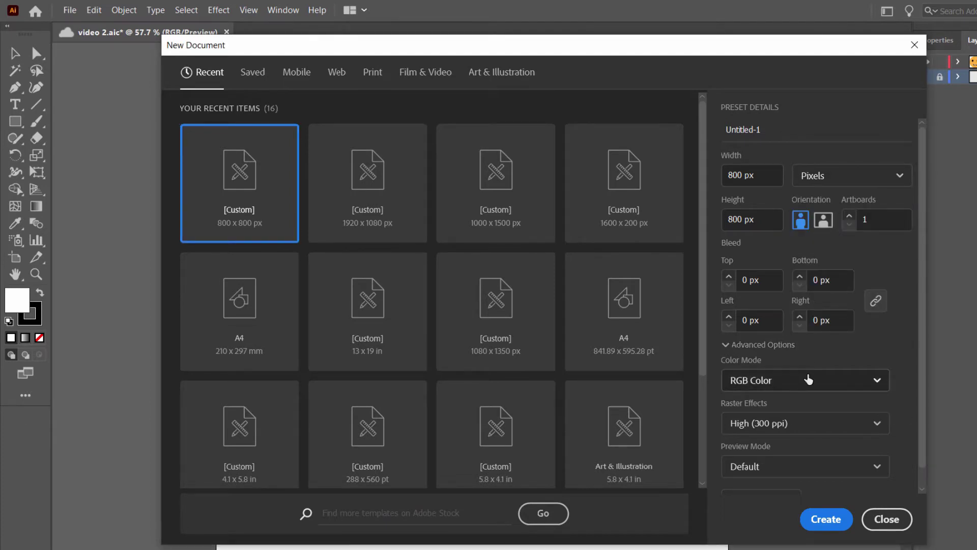
{"action": "left_click", "coordinate": [889, 524]}
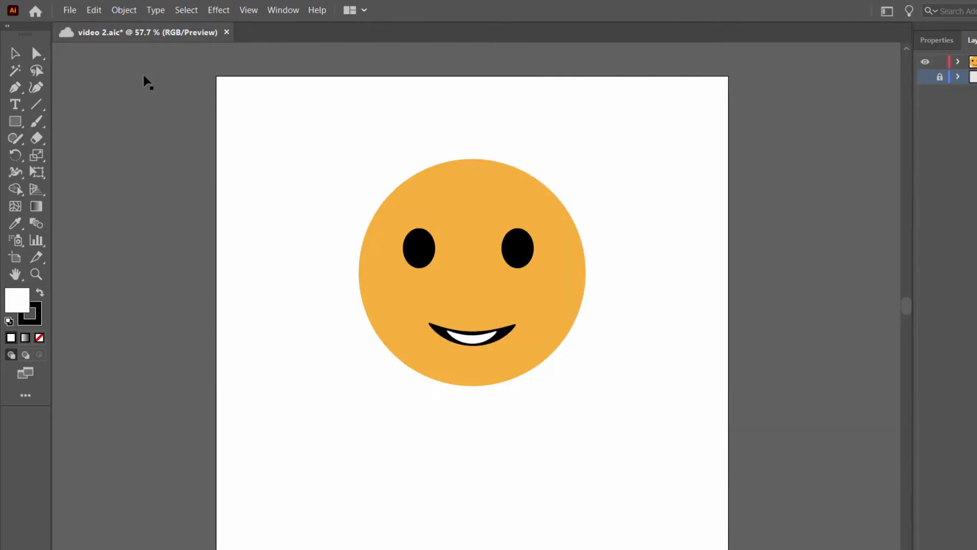
{"action": "left_click", "coordinate": [69, 10]}
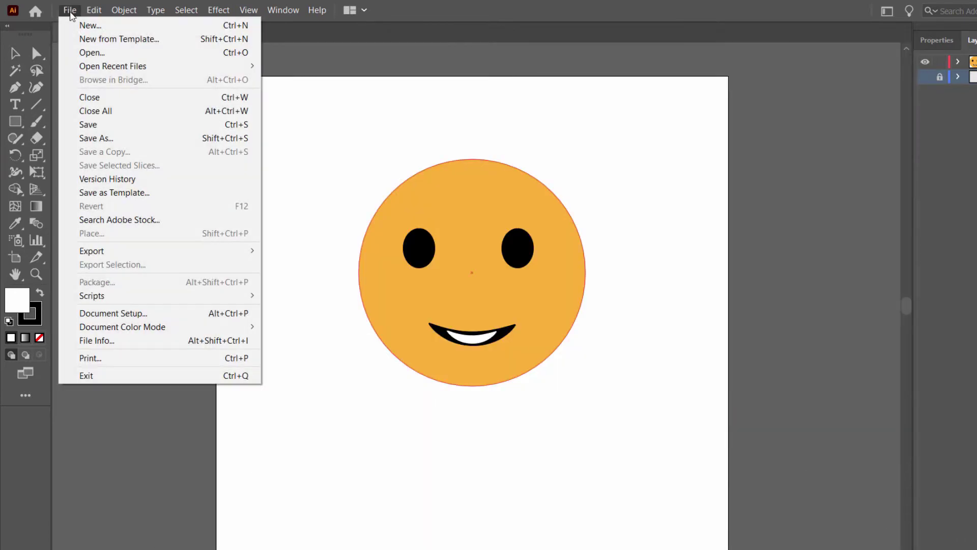
{"action": "left_click", "coordinate": [92, 41]}
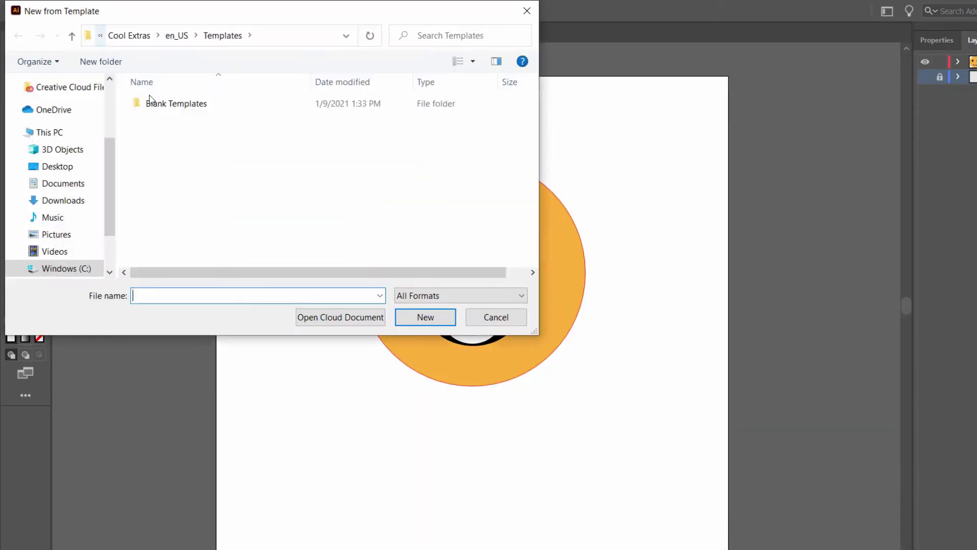
{"action": "double_click", "coordinate": [172, 107]}
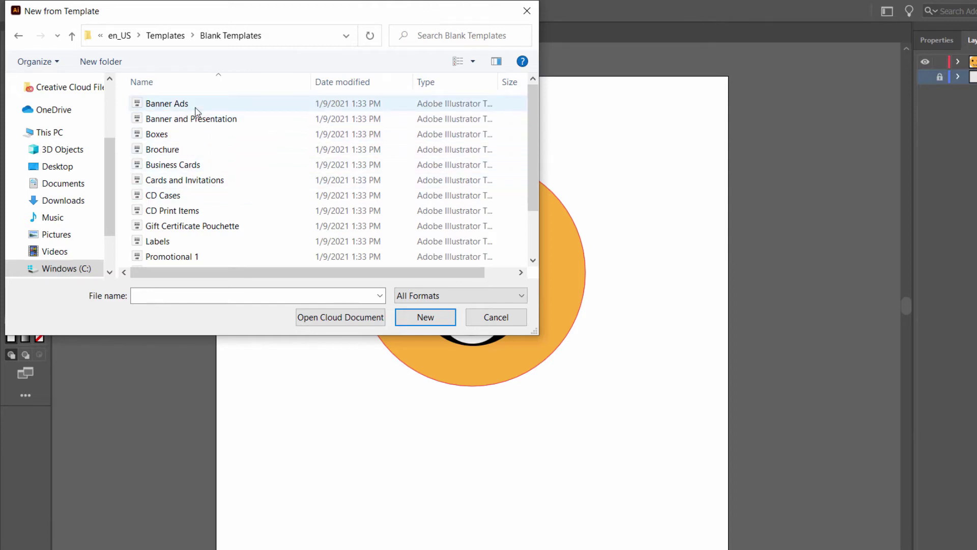
{"action": "left_click", "coordinate": [196, 108]}
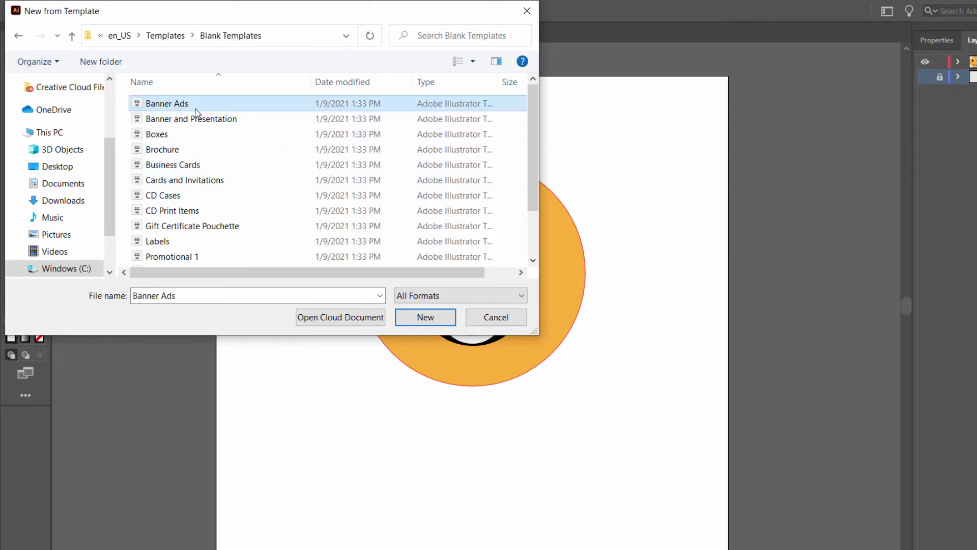
{"action": "left_click", "coordinate": [429, 318]}
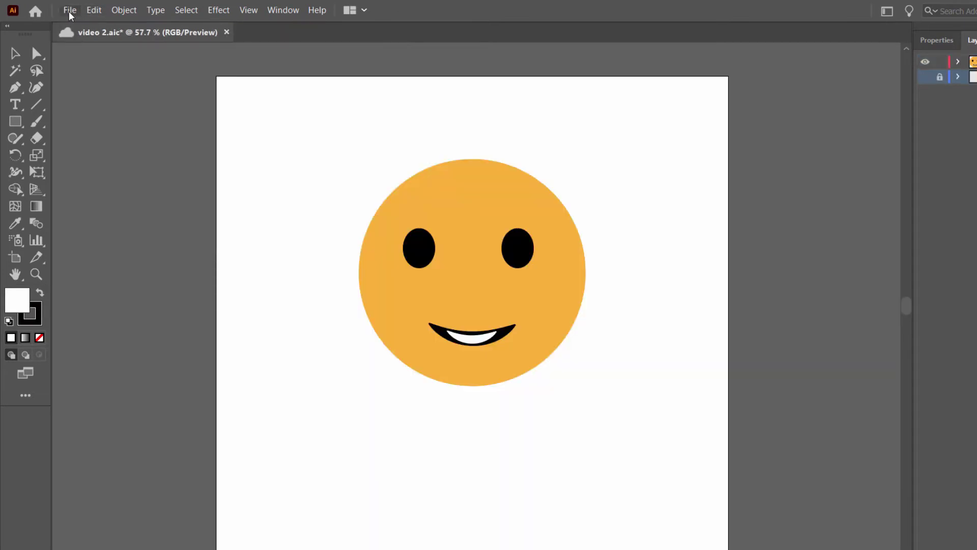
{"action": "left_click", "coordinate": [70, 10]}
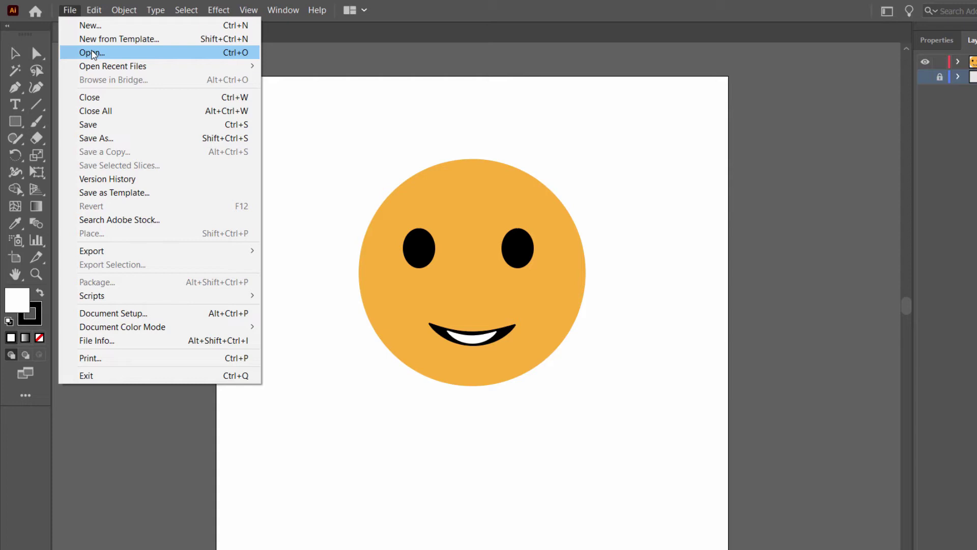
Begin creating the new document Untitled-2 from the File menu.
{"action": "mouse_move", "coordinate": [99, 73]}
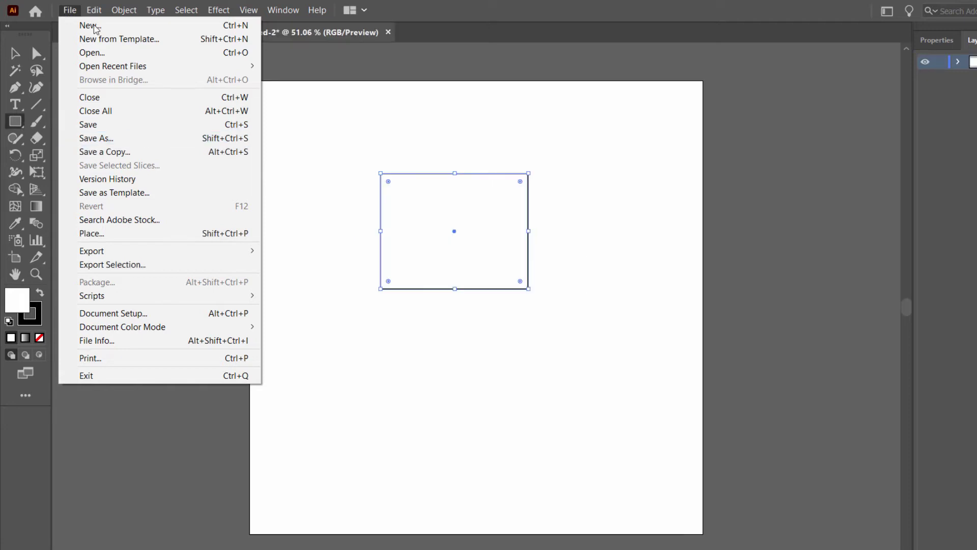
{"action": "left_click", "coordinate": [308, 71]}
{"action": "left_click", "coordinate": [70, 10]}
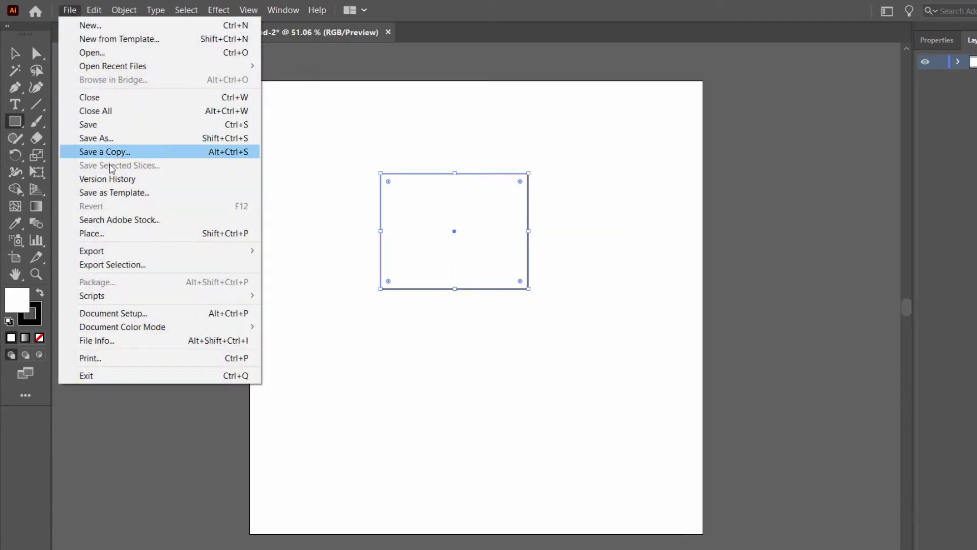
{"action": "left_click", "coordinate": [113, 139]}
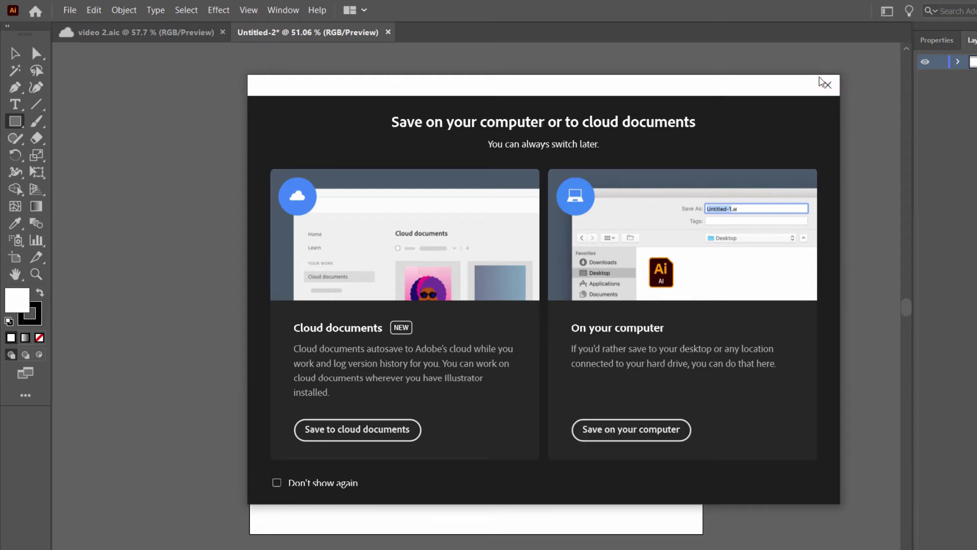
{"action": "left_click", "coordinate": [828, 85]}
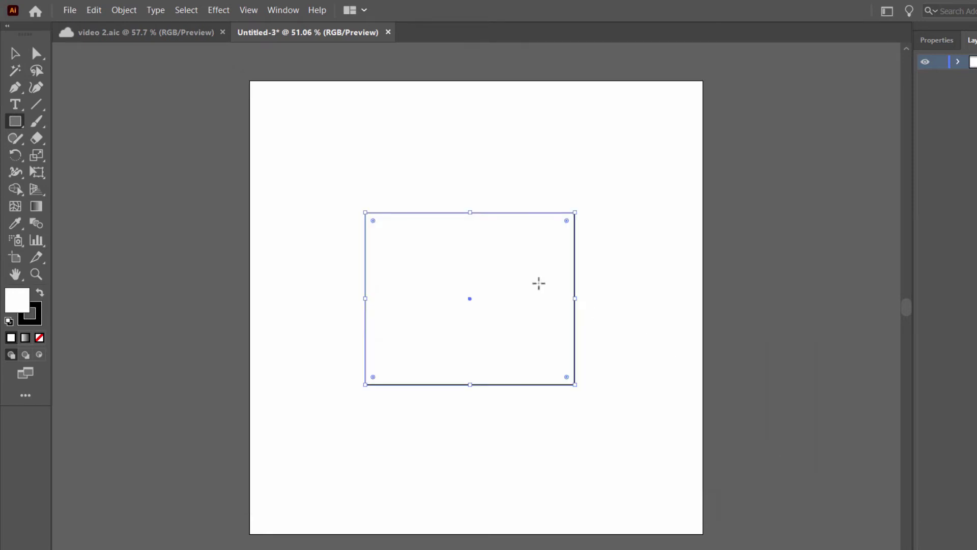
Try saving the rectangle document on this computer as Adobe Illustrator (*.AI), then cancel.
{"action": "left_click", "coordinate": [71, 12]}
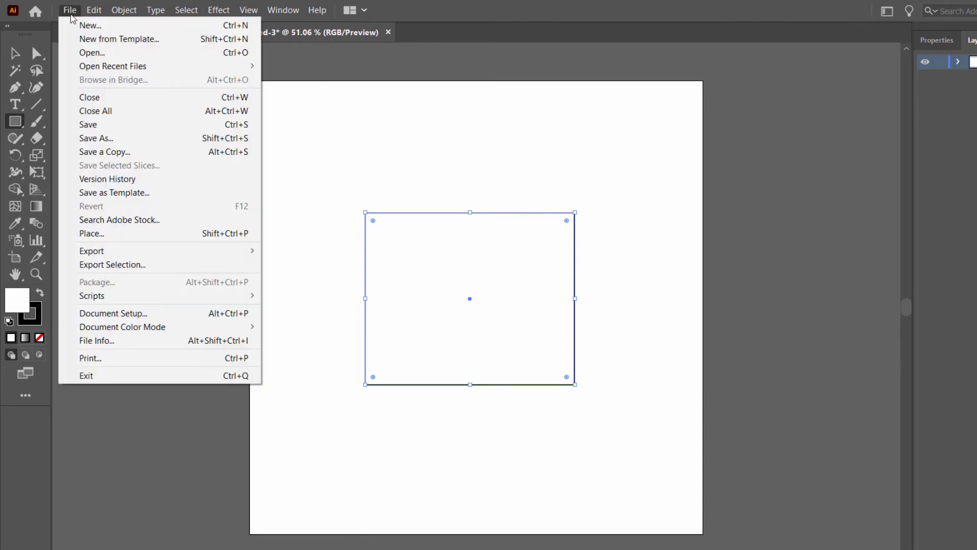
{"action": "left_click", "coordinate": [101, 125]}
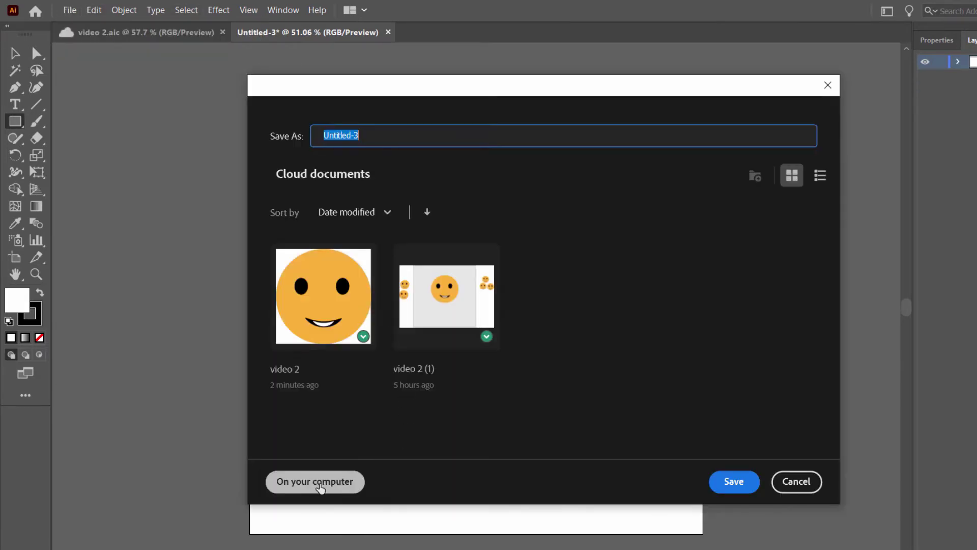
{"action": "left_click", "coordinate": [298, 487]}
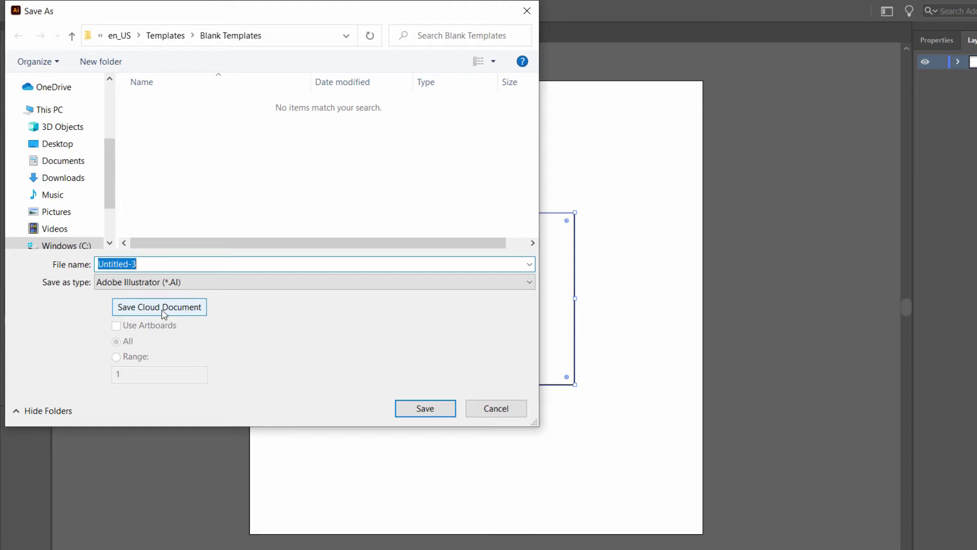
{"action": "left_click", "coordinate": [298, 285]}
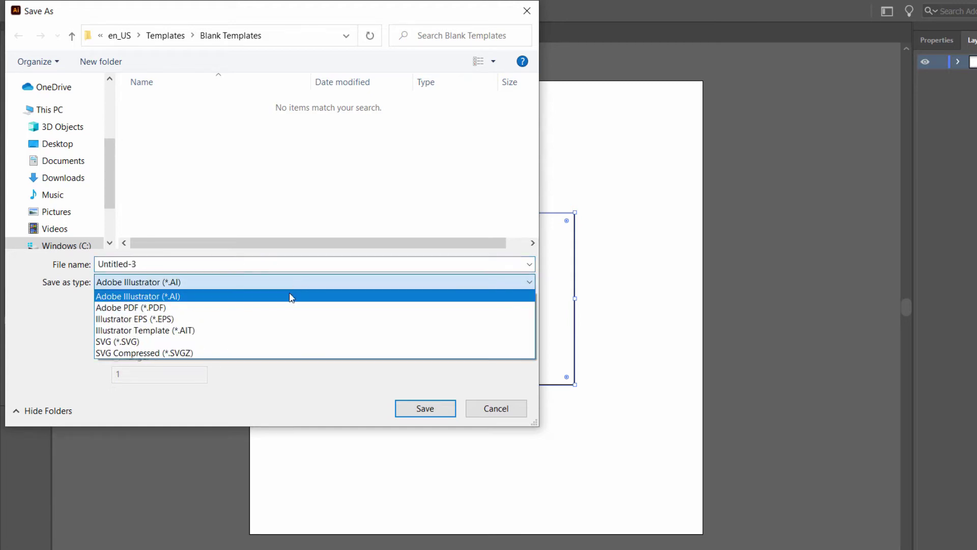
{"action": "left_click", "coordinate": [270, 288]}
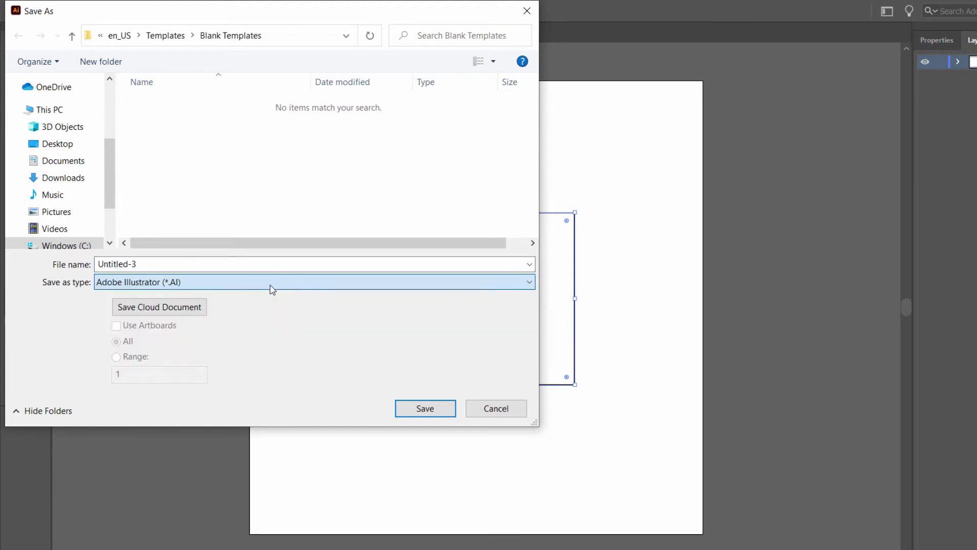
{"action": "left_click", "coordinate": [496, 410]}
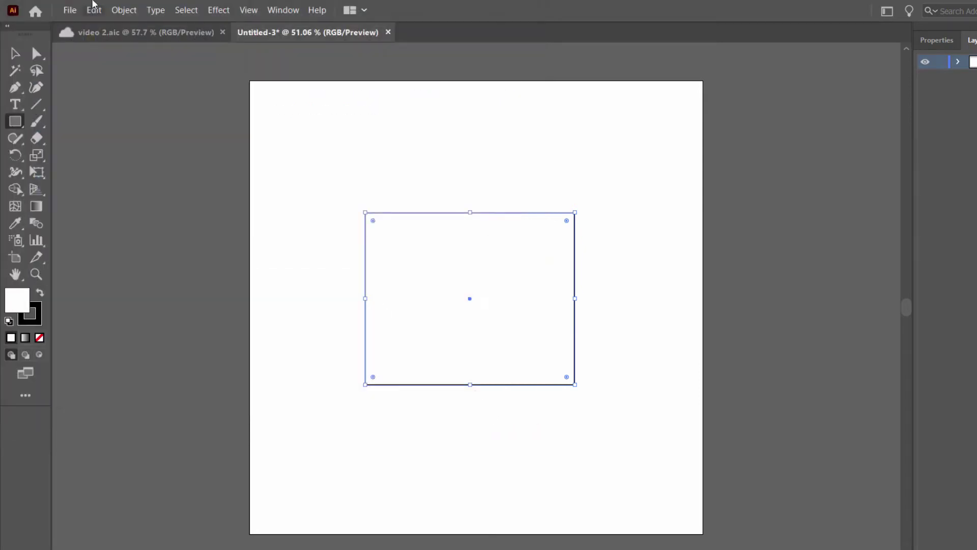
Cancel Save As, then start Save a Copy and edit the Untitled-3 copy file name.
{"action": "left_click", "coordinate": [70, 10]}
{"action": "left_click", "coordinate": [107, 139]}
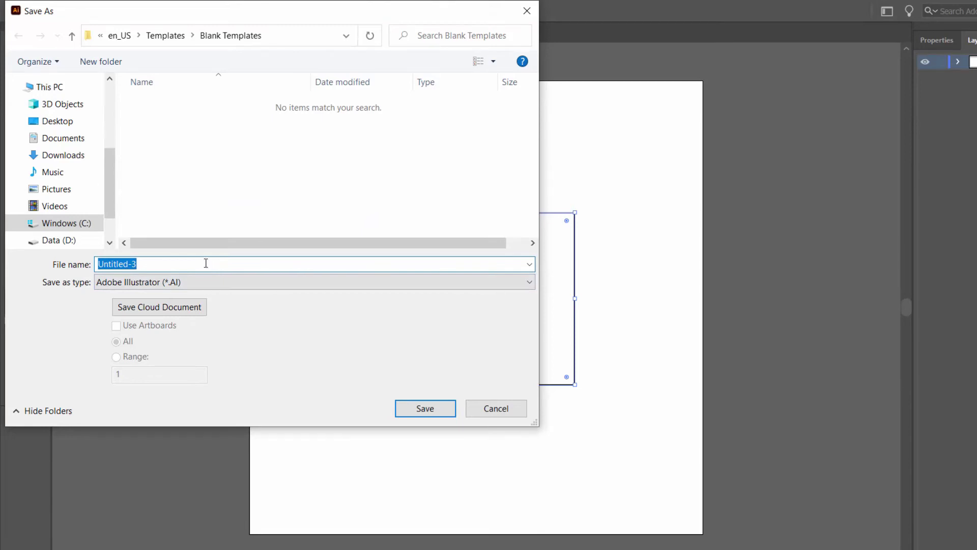
{"action": "left_click", "coordinate": [494, 415]}
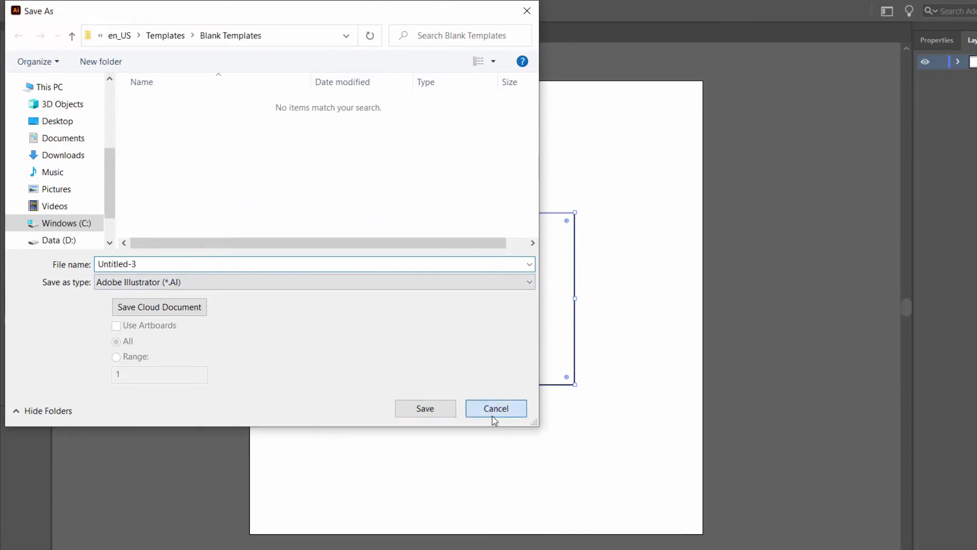
{"action": "left_click", "coordinate": [69, 10]}
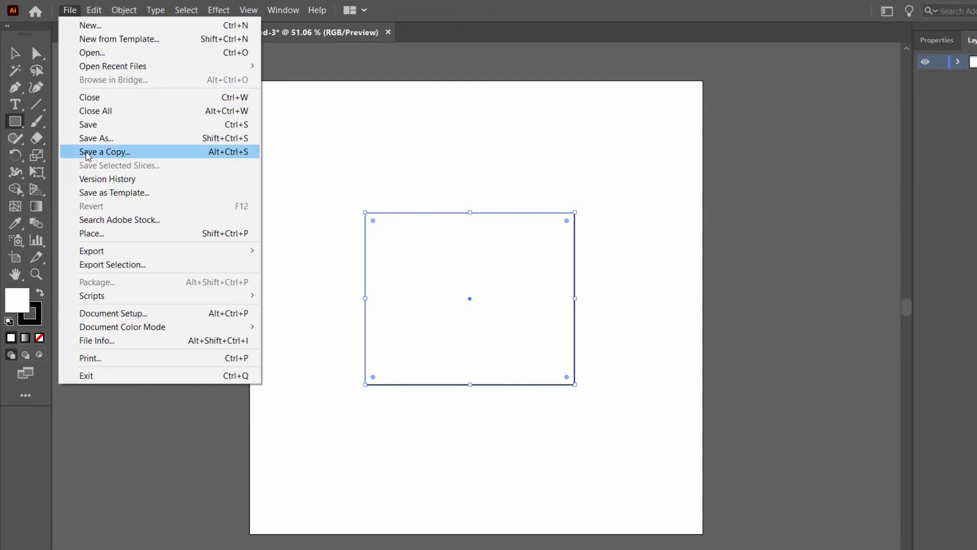
{"action": "left_click", "coordinate": [86, 152]}
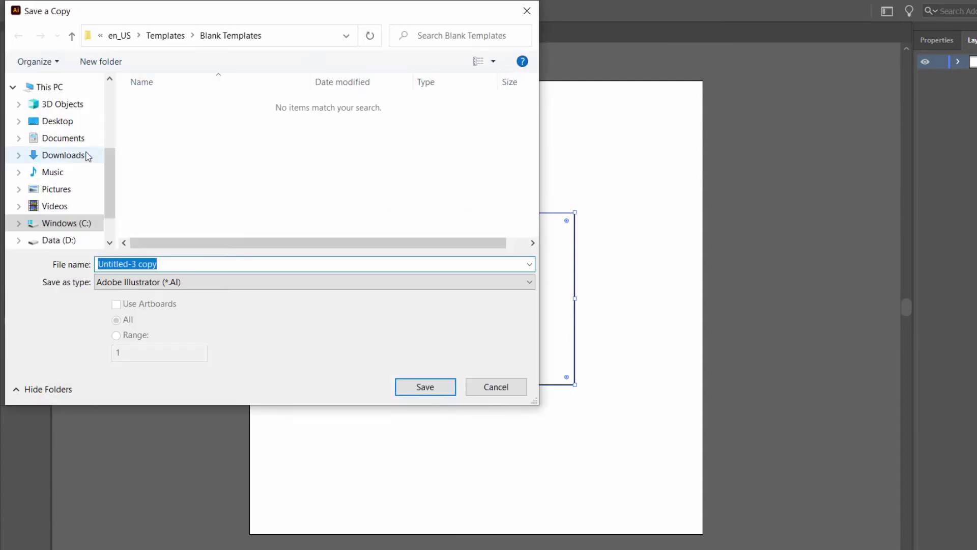
{"action": "left_click", "coordinate": [187, 261]}
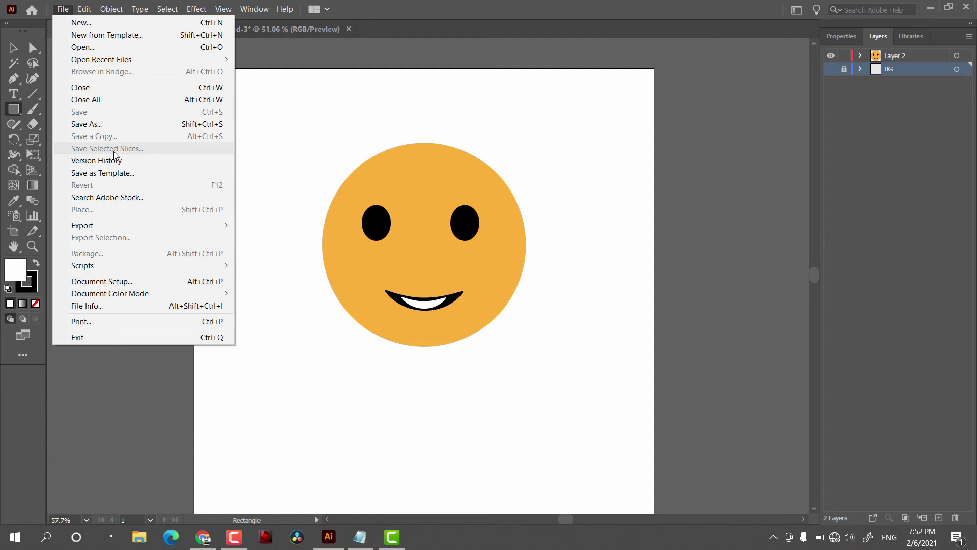
With the Slice tool, mark a slice around the smiley face's left eye.
{"action": "left_click", "coordinate": [33, 233]}
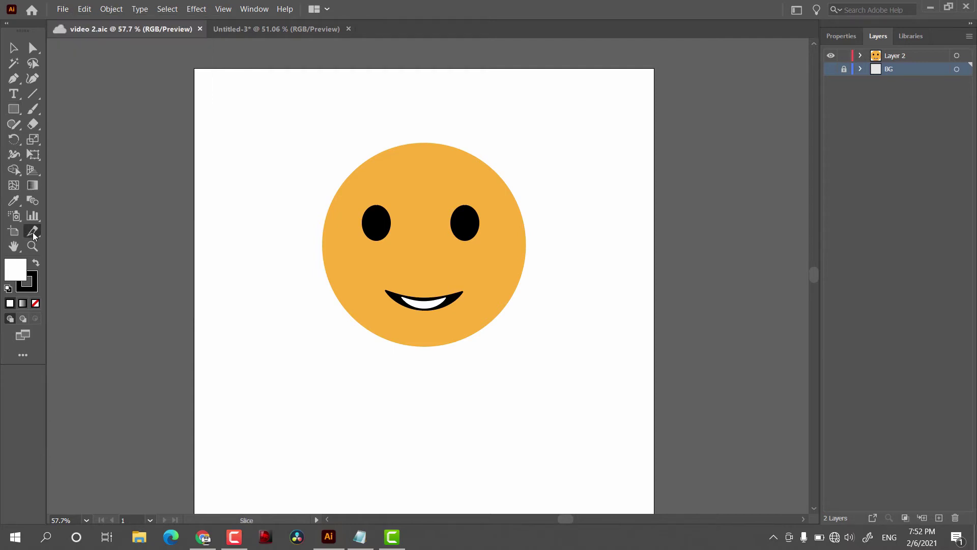
{"action": "key", "text": "v"}
{"action": "key", "text": "ctrl+a"}
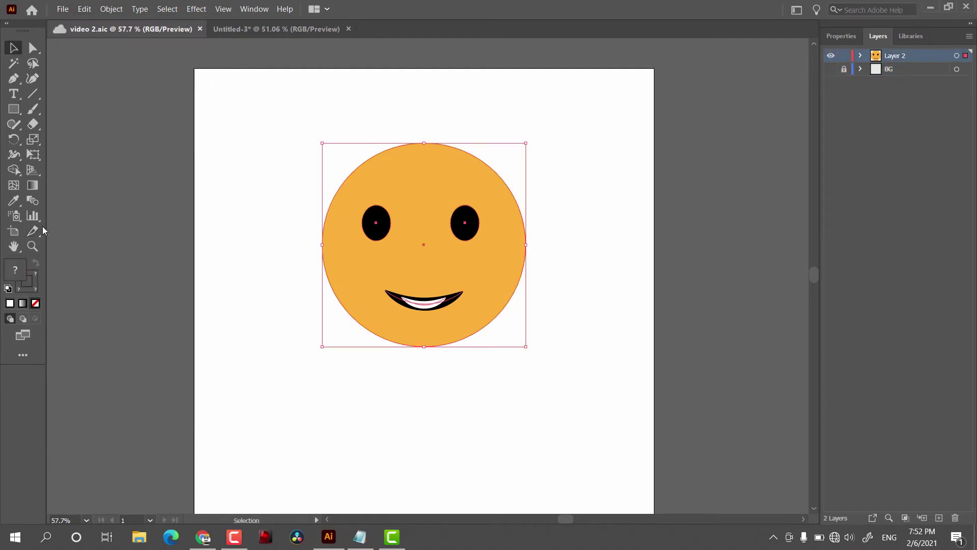
{"action": "left_click", "coordinate": [33, 232]}
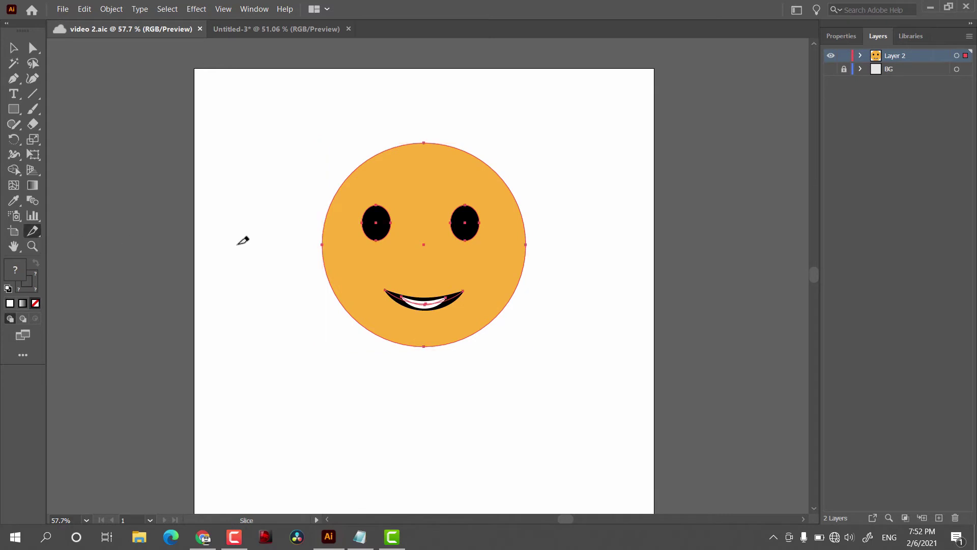
{"action": "left_click_drag", "start_coordinate": [352, 200], "coordinate": [404, 253]}
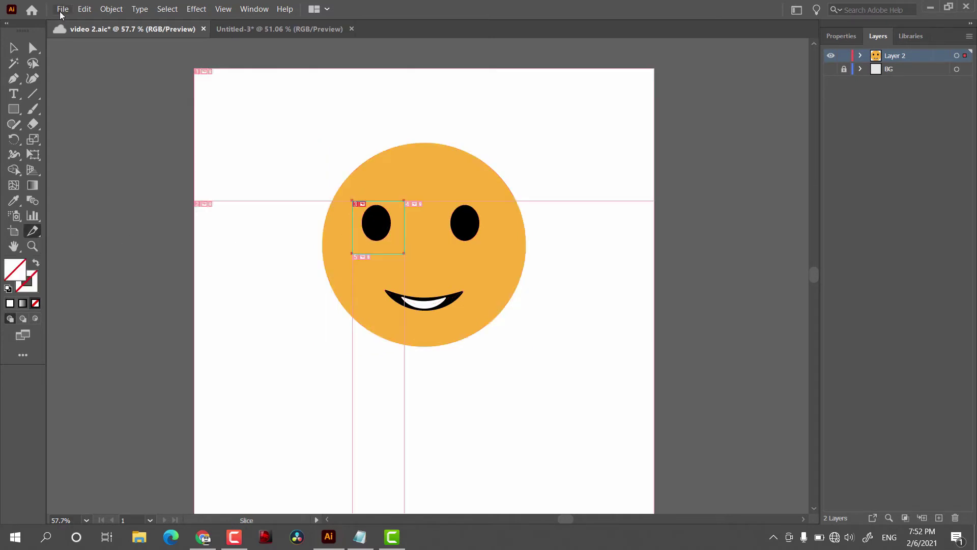
Save the selected slices as images named s1, then minimise Illustrator to the desktop.
{"action": "left_click", "coordinate": [63, 9]}
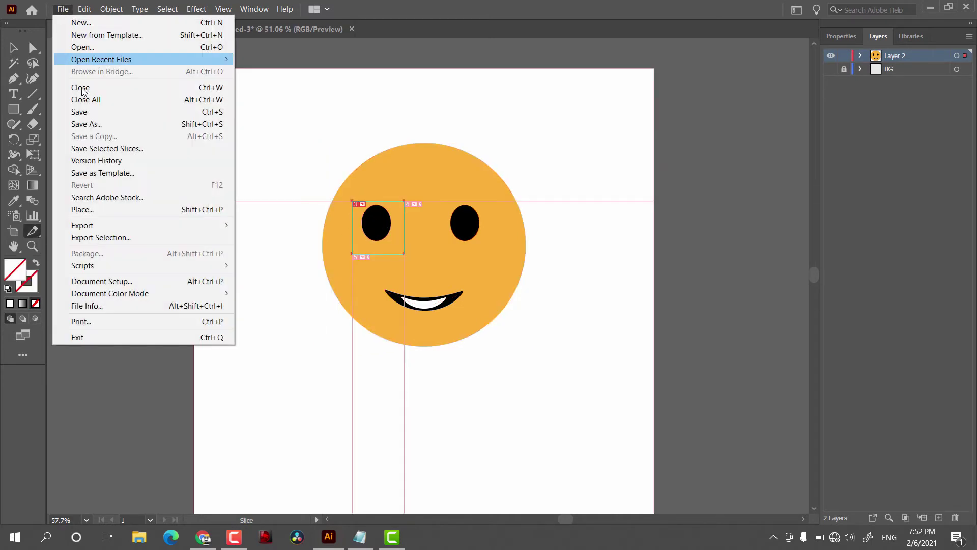
{"action": "left_click", "coordinate": [109, 155]}
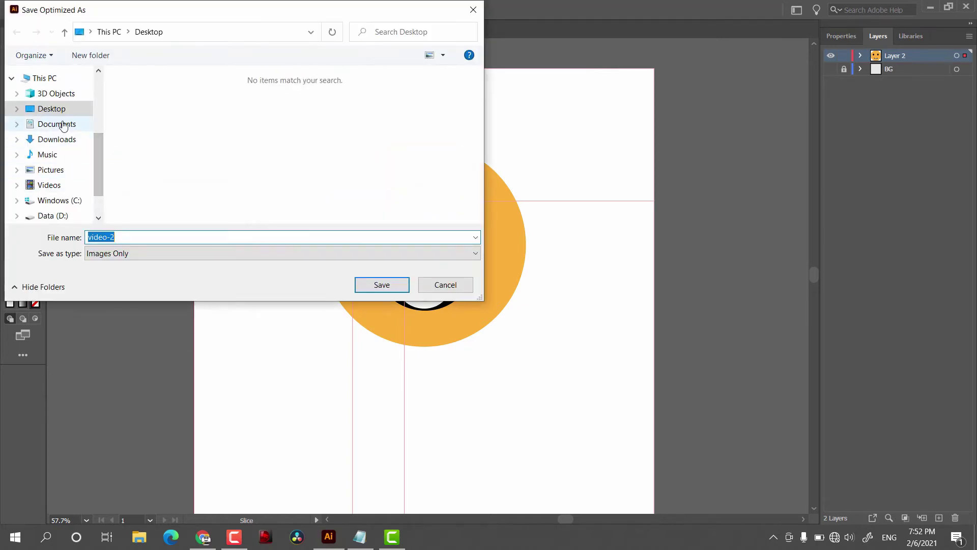
{"action": "type", "text": "s1"}
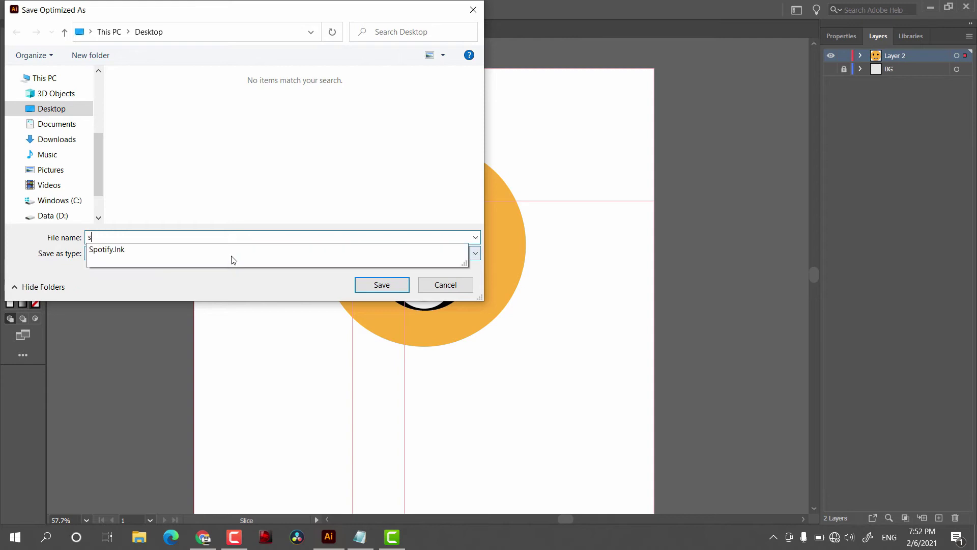
{"action": "left_click", "coordinate": [397, 285]}
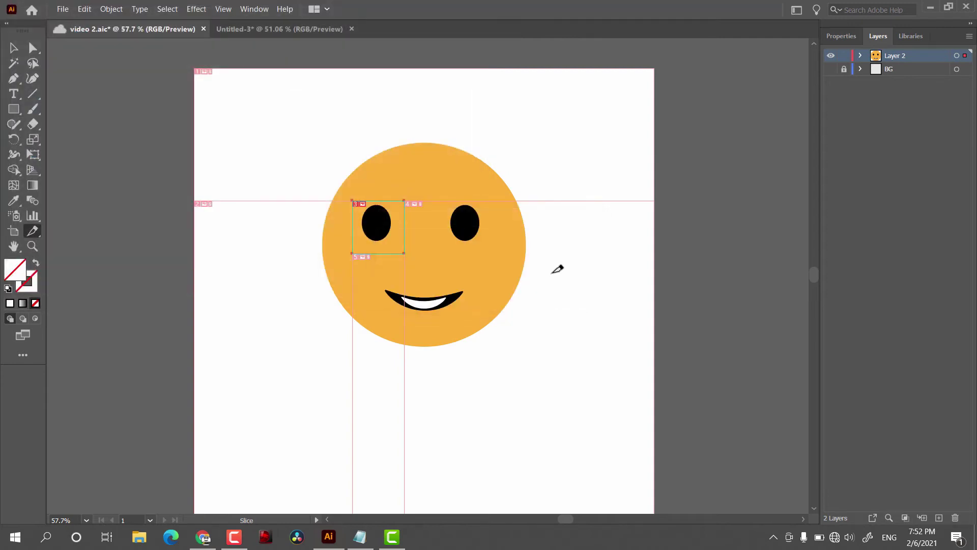
{"action": "left_click", "coordinate": [933, 8]}
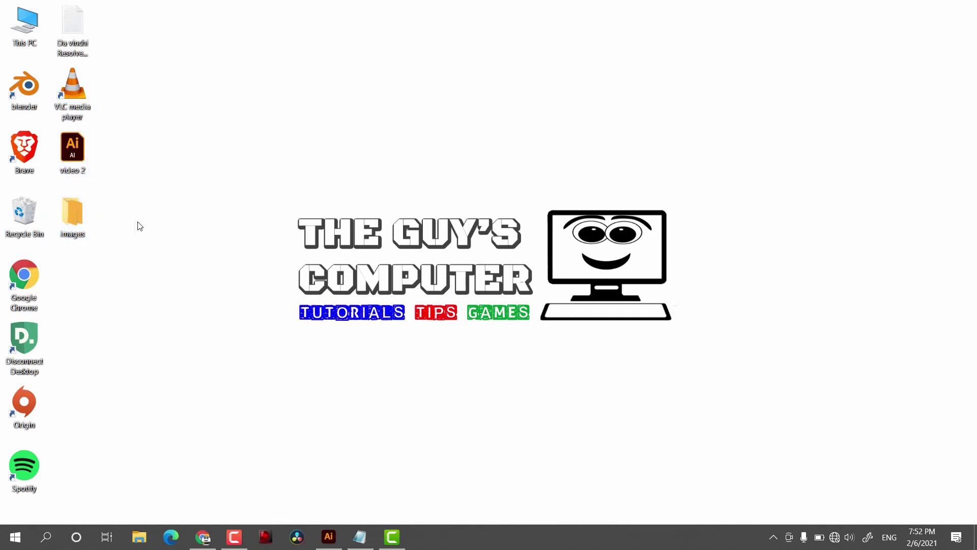
{"action": "left_click", "coordinate": [383, 175]}
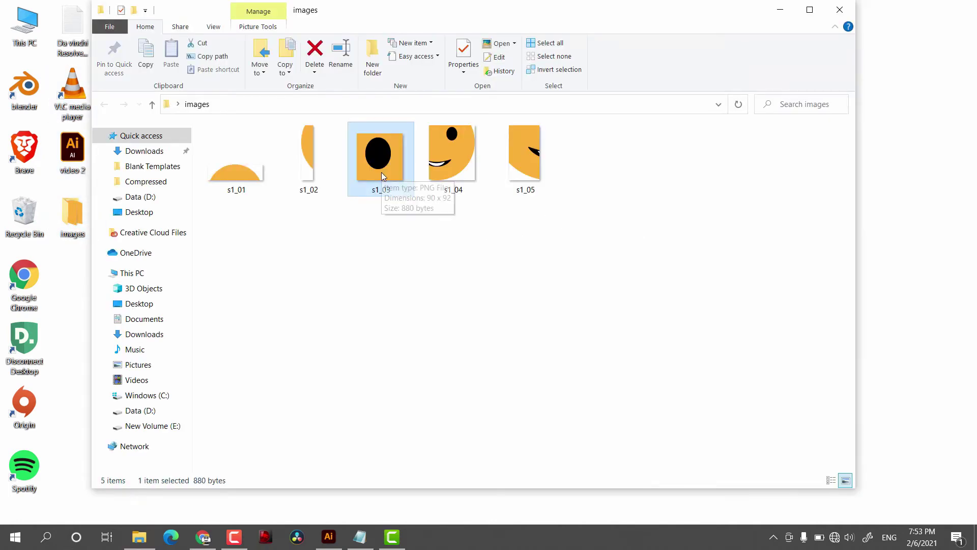
Open the s1_03 slice PNG from the images folder in the photo viewer.
{"action": "double_click", "coordinate": [380, 172]}
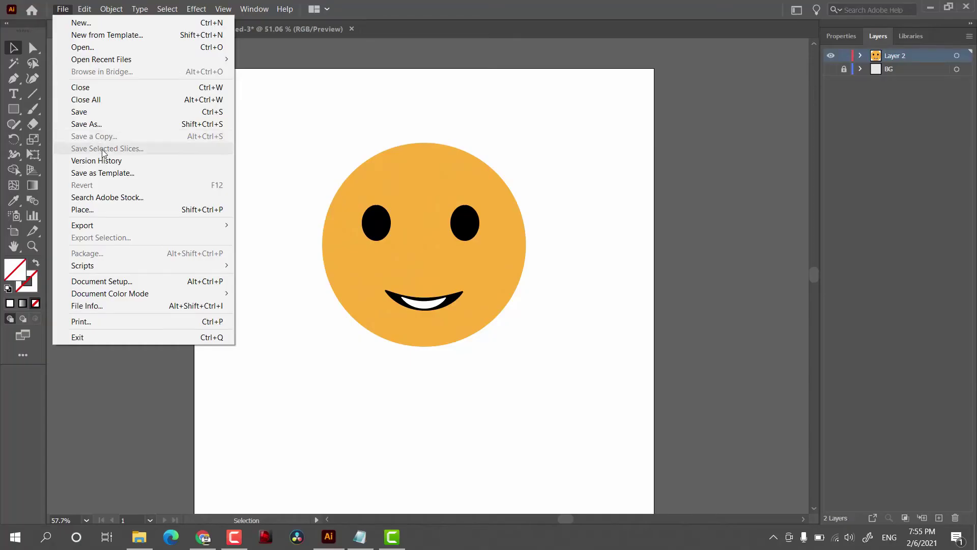
Open Version History and preview the 2:22 PM, then the 7:28 PM saved versions.
{"action": "left_click", "coordinate": [97, 161]}
{"action": "left_click_drag", "start_coordinate": [332, 167], "coordinate": [212, 47]}
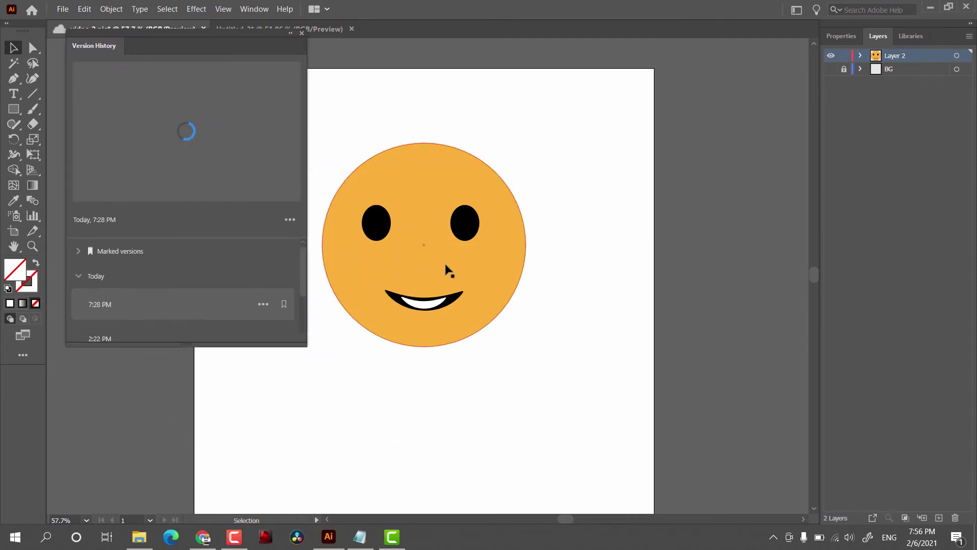
{"action": "scroll", "coordinate": [116, 308], "scroll_direction": "down", "scroll_amount": 1}
{"action": "scroll", "coordinate": [114, 289], "scroll_direction": "up", "scroll_amount": 1}
{"action": "scroll", "coordinate": [112, 304], "scroll_direction": "down", "scroll_amount": 1}
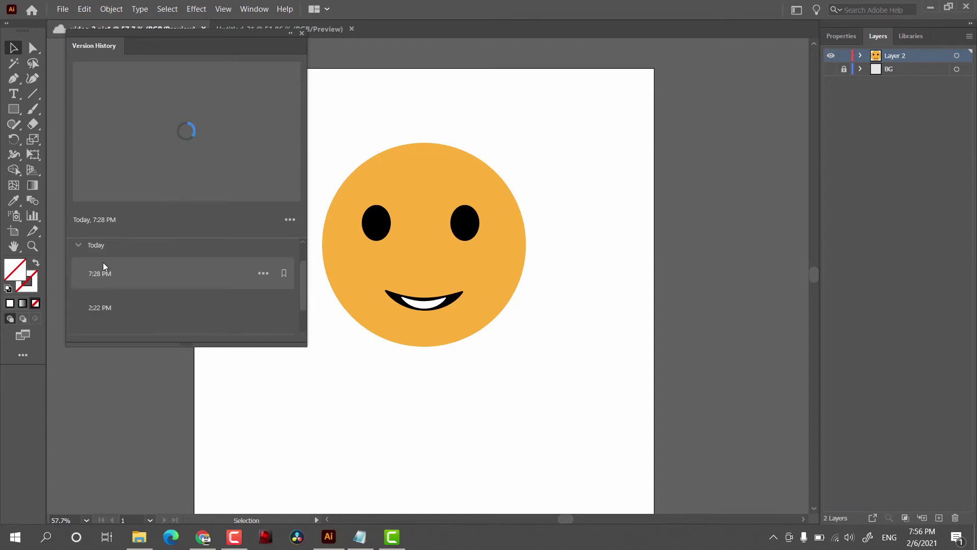
{"action": "scroll", "coordinate": [100, 254], "scroll_direction": "up", "scroll_amount": 1}
{"action": "scroll", "coordinate": [105, 301], "scroll_direction": "down", "scroll_amount": 1}
{"action": "left_click", "coordinate": [125, 303]}
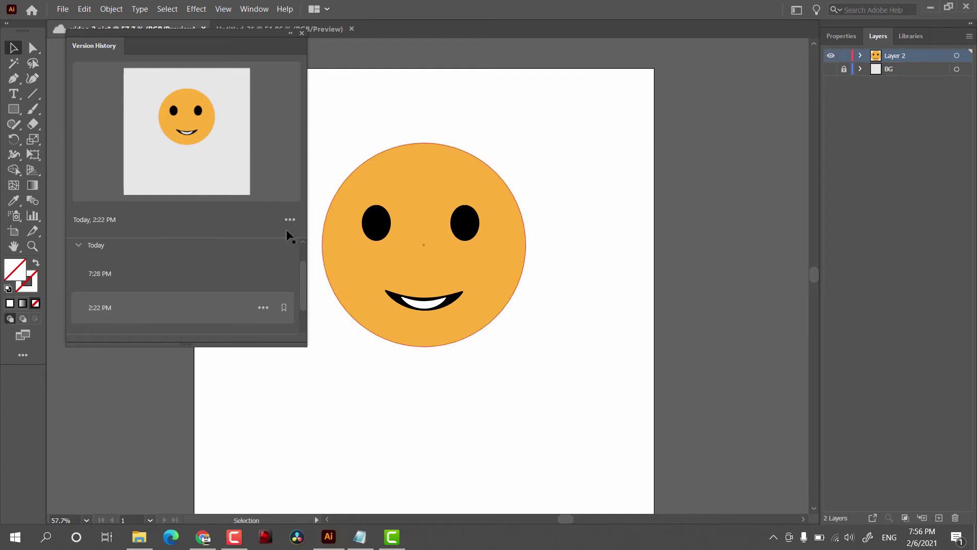
{"action": "left_click", "coordinate": [121, 275]}
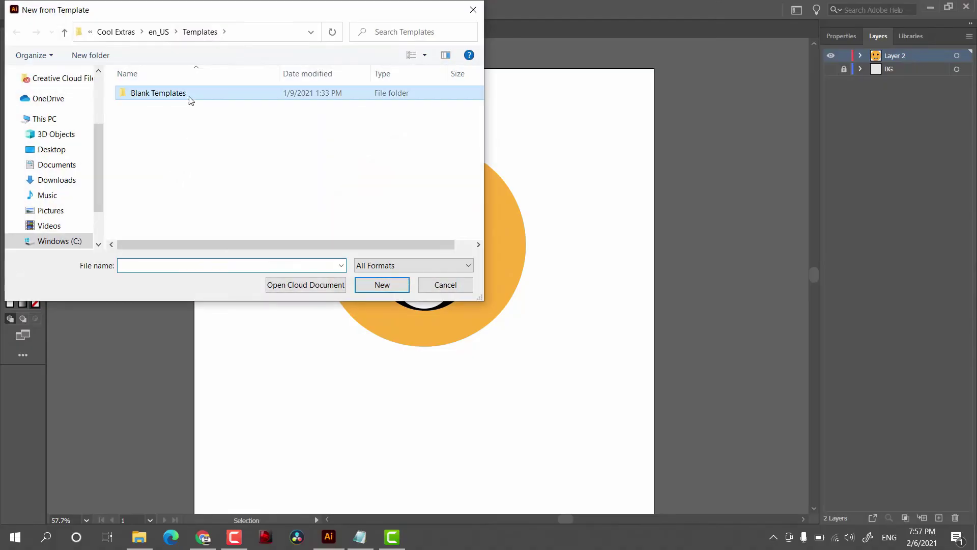
Create a new document from the Blank Templates Tshirt template, then select and deselect its artwork.
{"action": "double_click", "coordinate": [188, 97]}
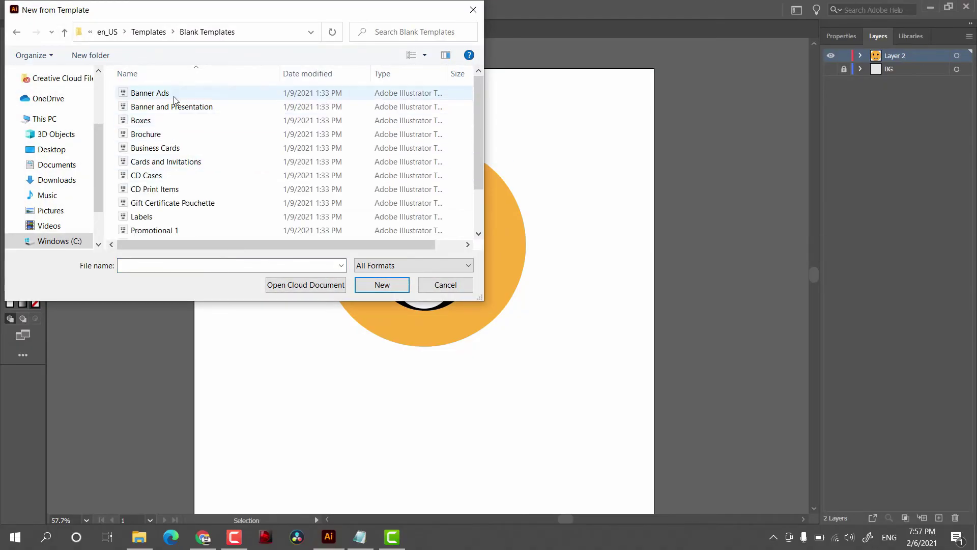
{"action": "scroll", "coordinate": [178, 175], "scroll_direction": "down", "scroll_amount": 2}
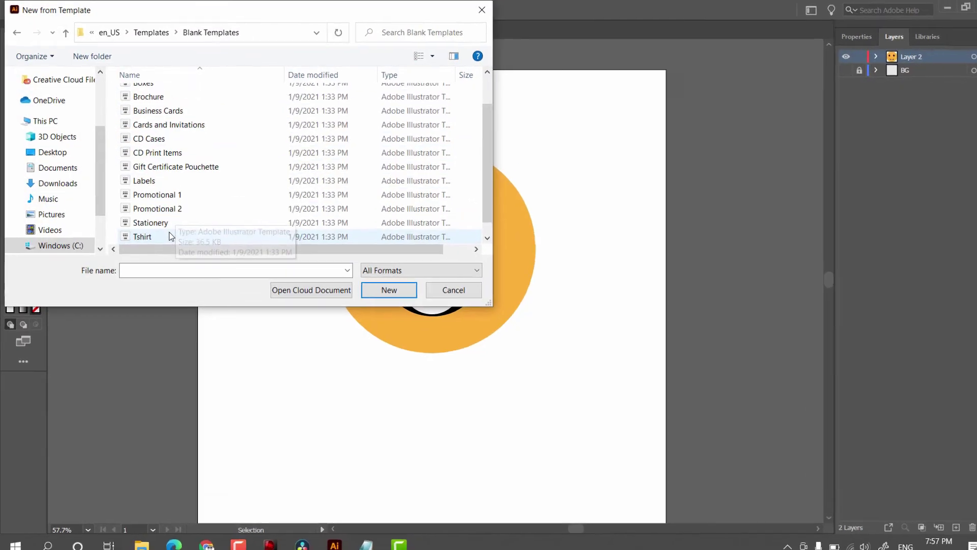
{"action": "left_click", "coordinate": [170, 233]}
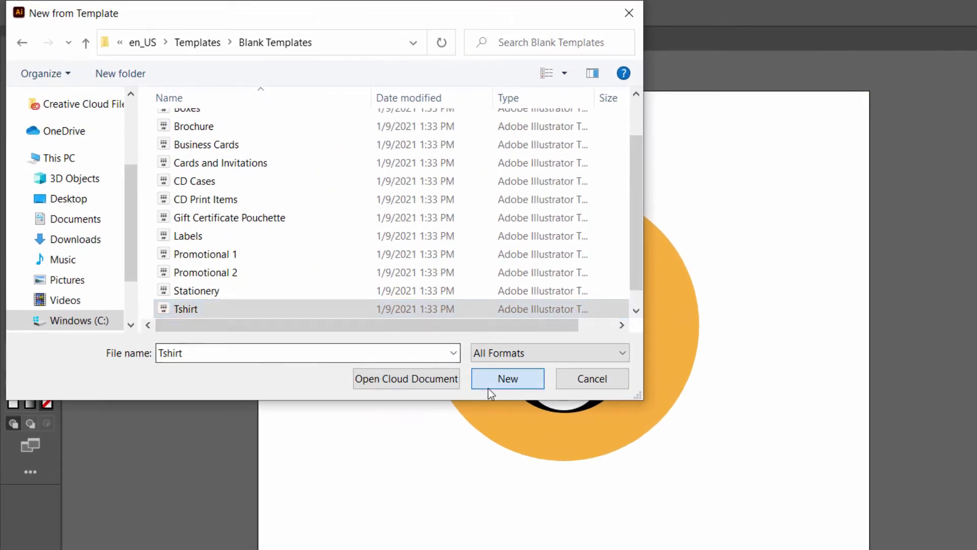
{"action": "left_click", "coordinate": [490, 389]}
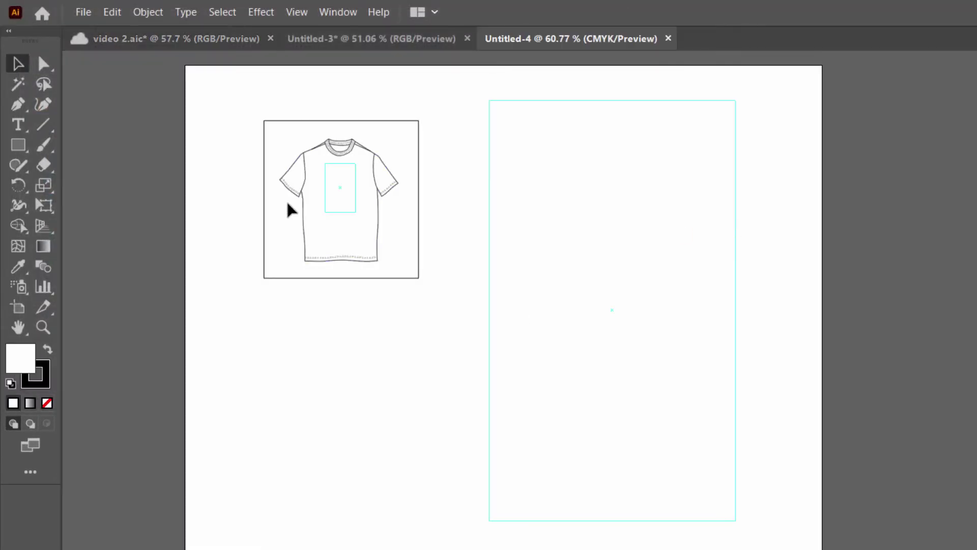
{"action": "left_click_drag", "start_coordinate": [247, 98], "coordinate": [437, 340]}
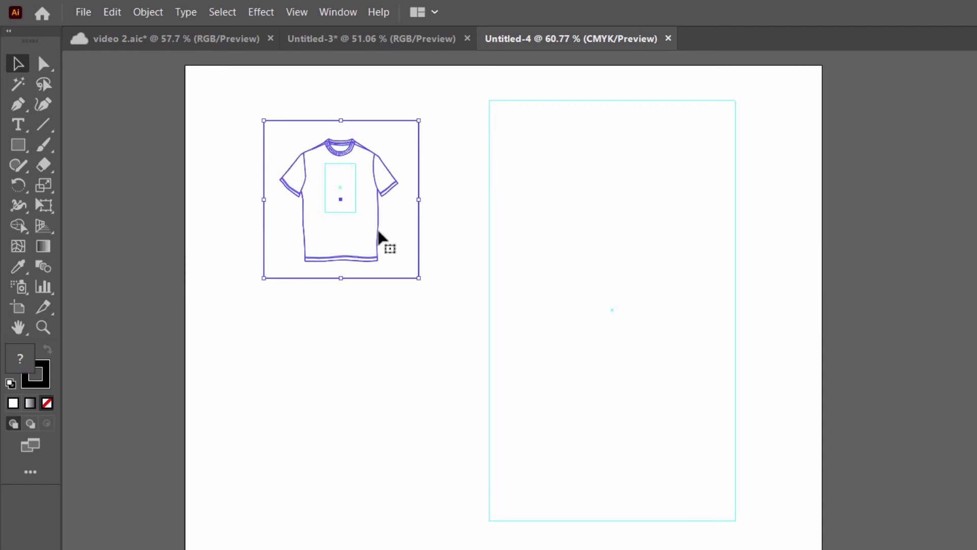
{"action": "left_click", "coordinate": [460, 375]}
{"action": "left_click", "coordinate": [83, 12]}
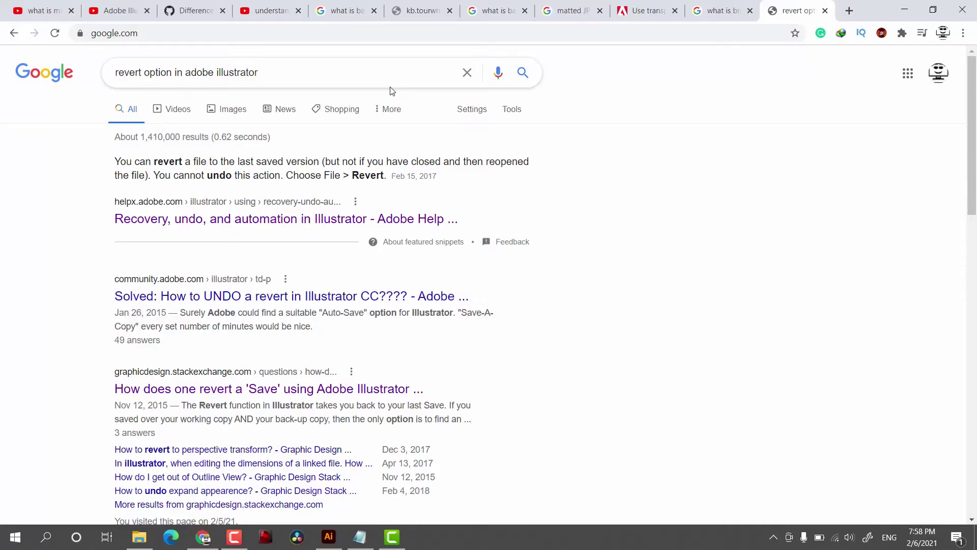
Highlight Google's featured answer on reverting, then draw two test rectangles in Illustrator and undo them.
{"action": "left_click_drag", "start_coordinate": [117, 159], "coordinate": [204, 171]}
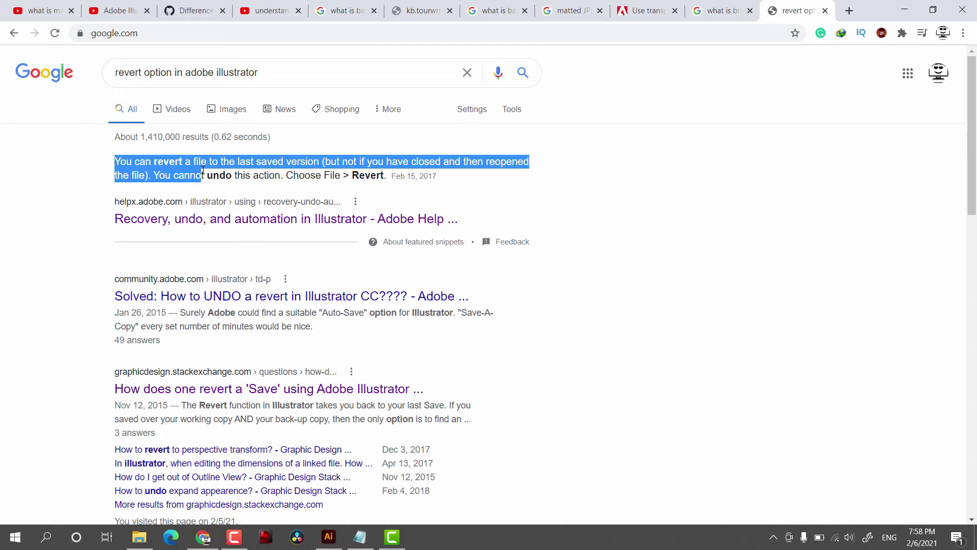
{"action": "left_click", "coordinate": [203, 172]}
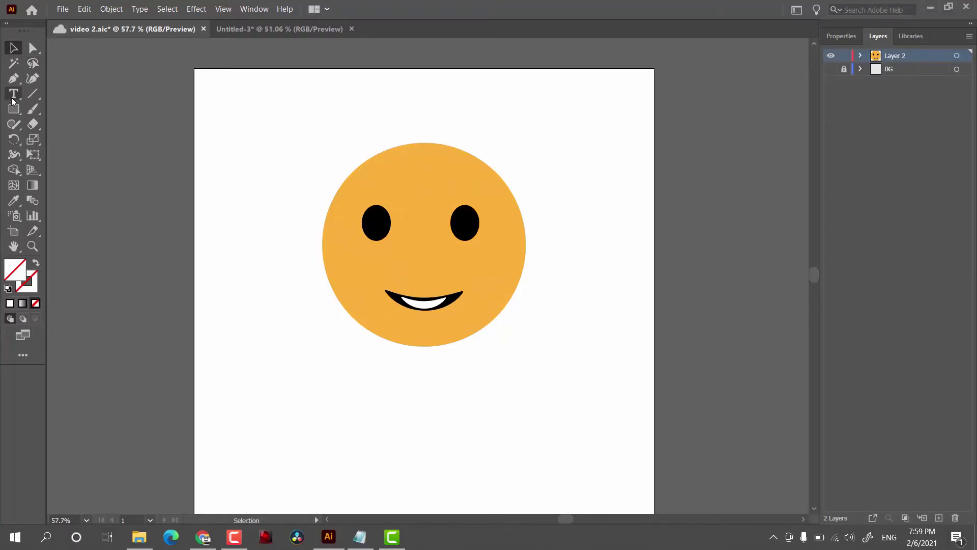
{"action": "left_click", "coordinate": [14, 108]}
{"action": "left_click_drag", "start_coordinate": [281, 137], "coordinate": [331, 193]}
{"action": "left_click_drag", "start_coordinate": [396, 91], "coordinate": [471, 132]}
{"action": "key", "text": "ctrl+z"}
{"action": "key", "text": "ctrl+z"}
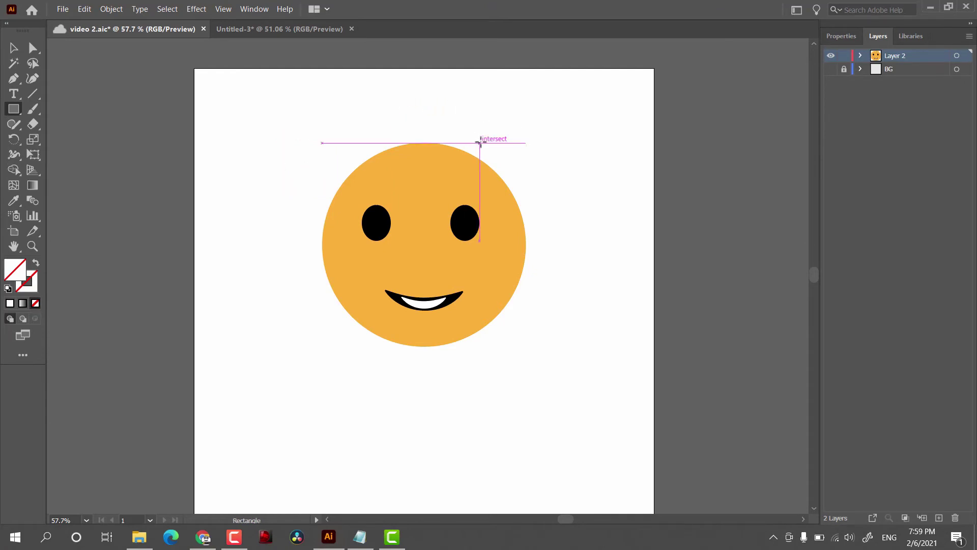
Open the File menu to show Revert greyed out, then close it with Esc.
{"action": "left_click", "coordinate": [63, 9]}
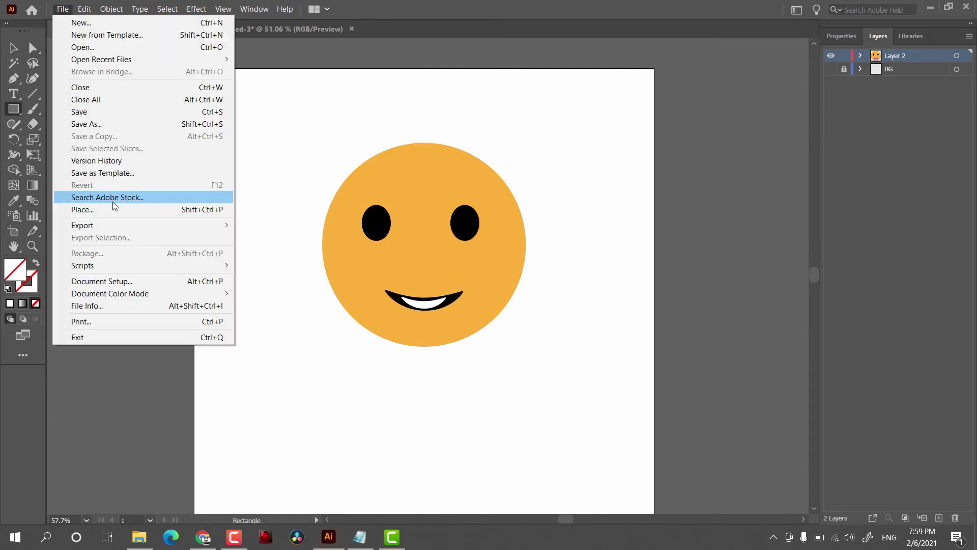
{"action": "key", "text": "Escape"}
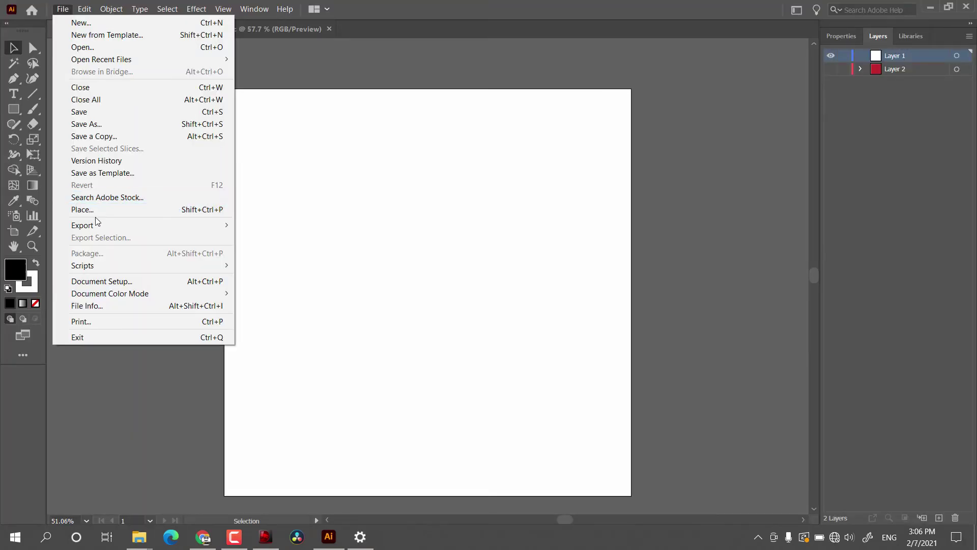
Place the owl wallpaper from t3_Folder > Links as a locked template layer.
{"action": "left_click", "coordinate": [96, 210]}
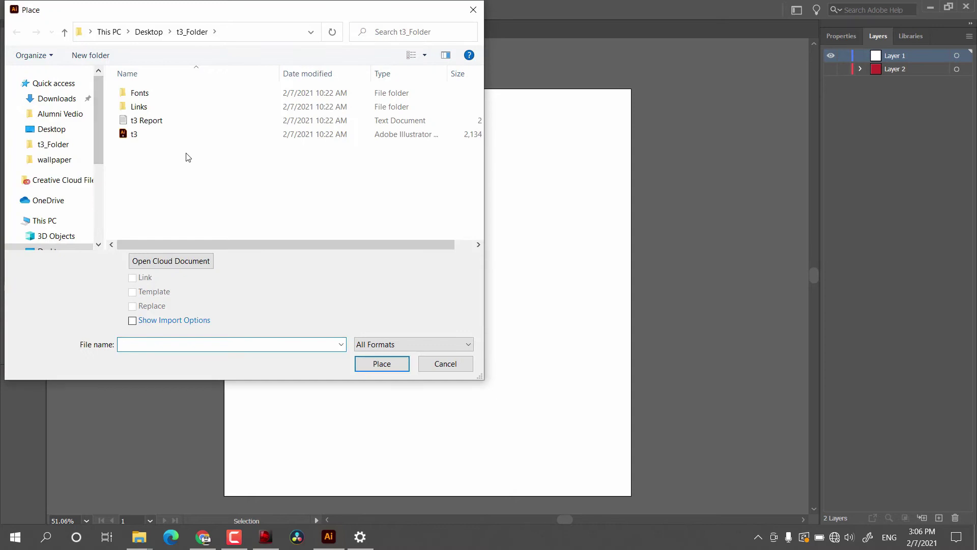
{"action": "left_click_drag", "start_coordinate": [100, 129], "coordinate": [97, 194]}
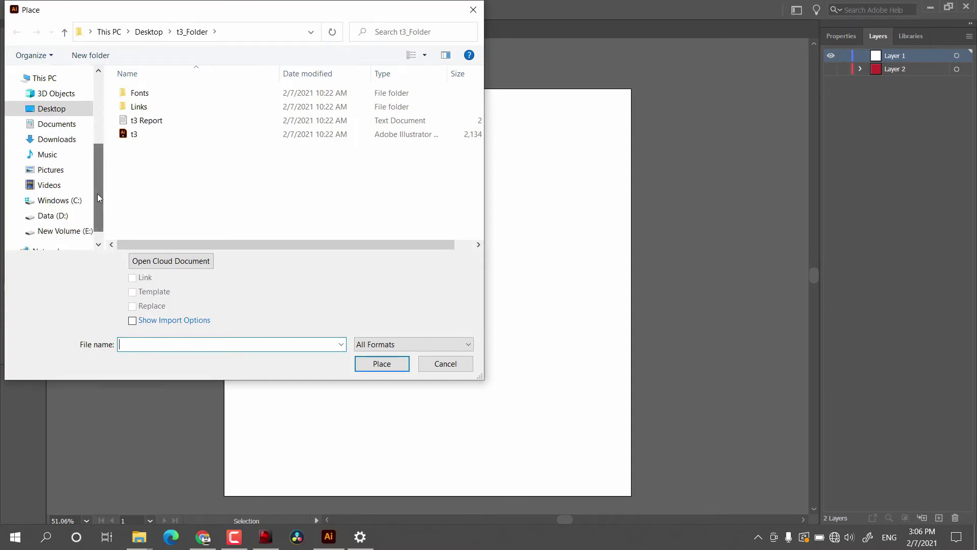
{"action": "left_click", "coordinate": [171, 104]}
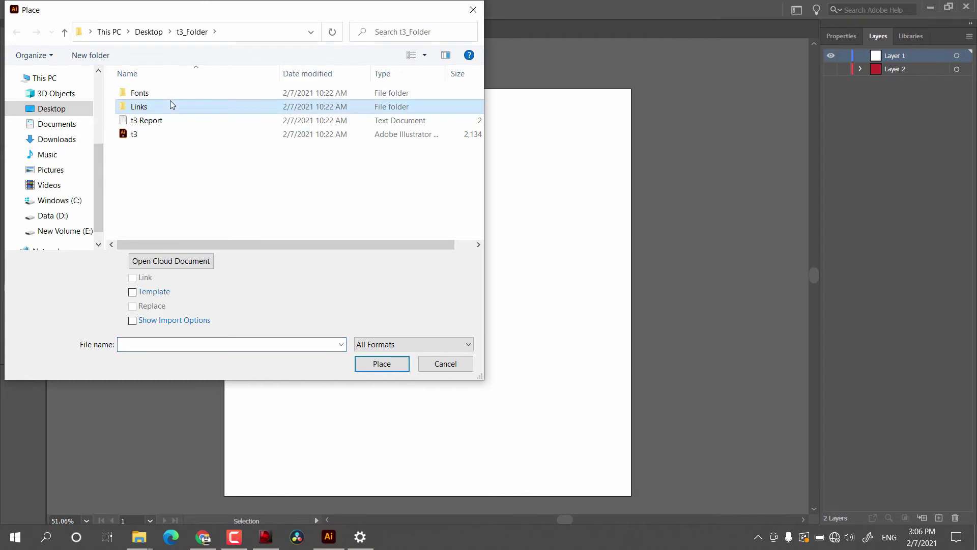
{"action": "double_click", "coordinate": [172, 112]}
{"action": "left_click", "coordinate": [172, 111]}
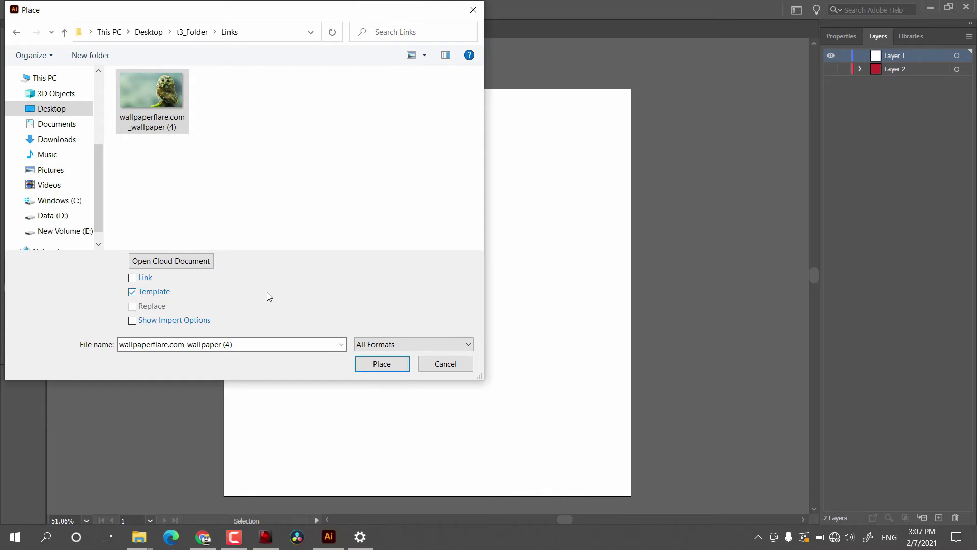
{"action": "left_click", "coordinate": [383, 371]}
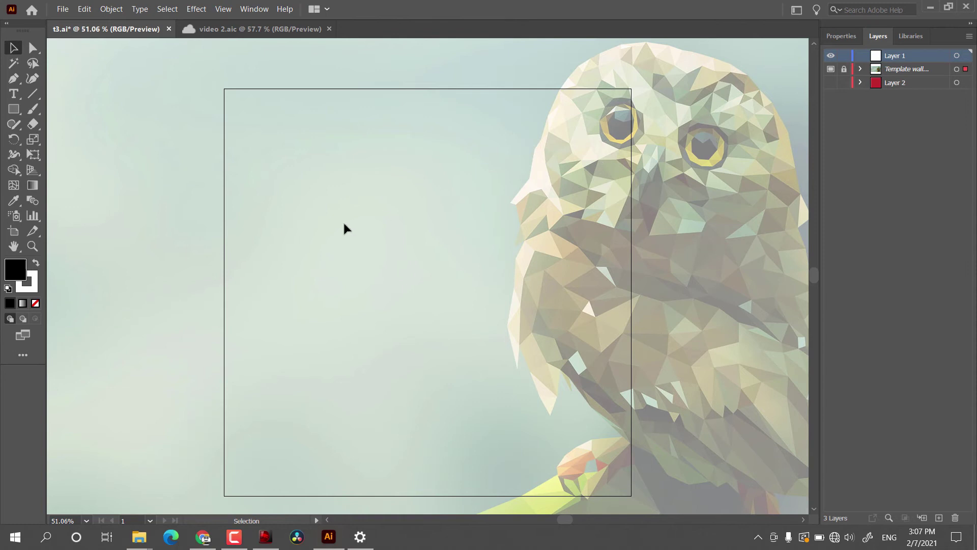
Draw a rectangle near the top of the artboard, then start placing another file.
{"action": "left_click", "coordinate": [12, 109]}
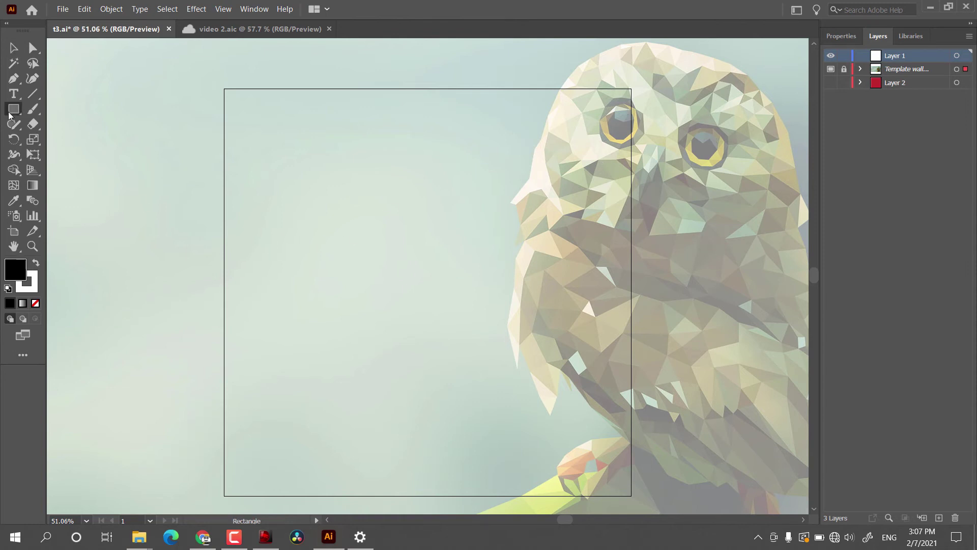
{"action": "left_click_drag", "start_coordinate": [394, 146], "coordinate": [615, 262]}
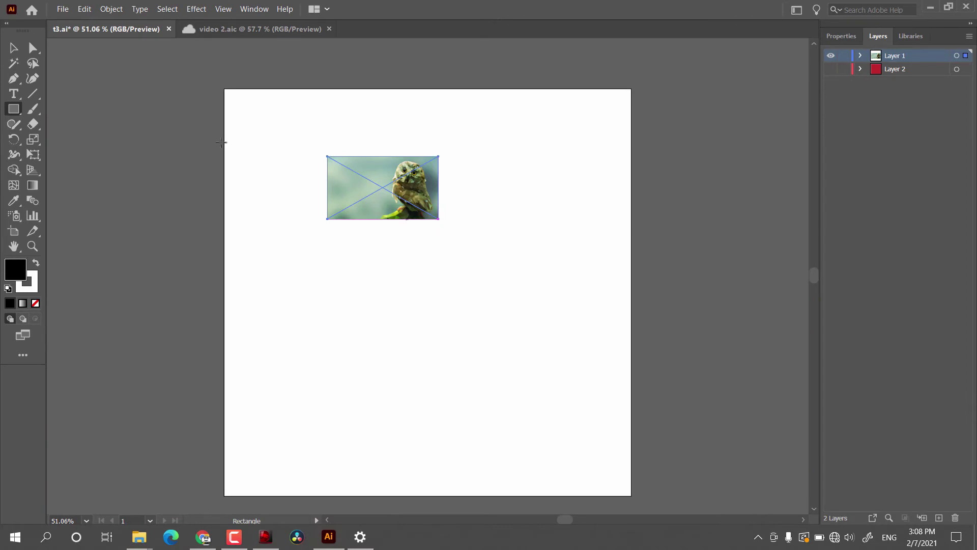
{"action": "left_click", "coordinate": [62, 9]}
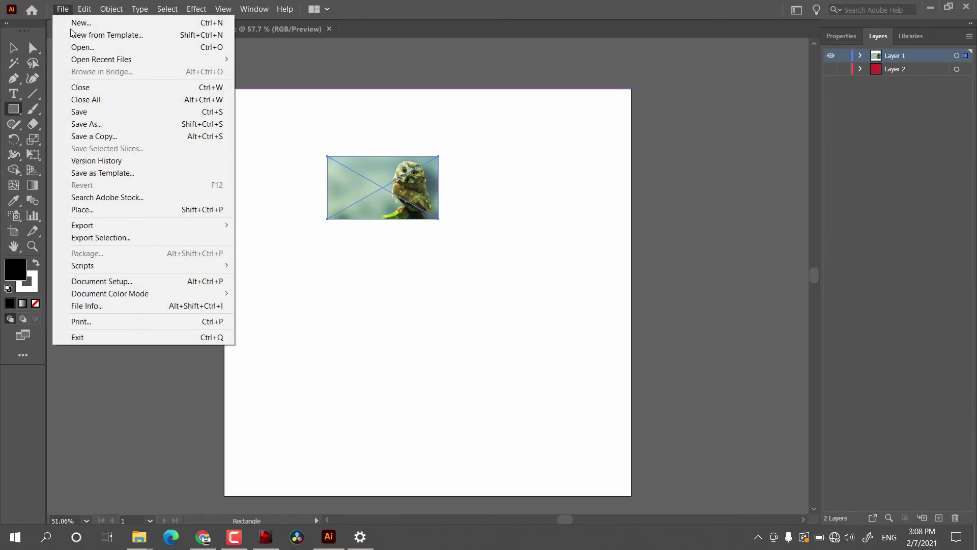
{"action": "left_click", "coordinate": [112, 210]}
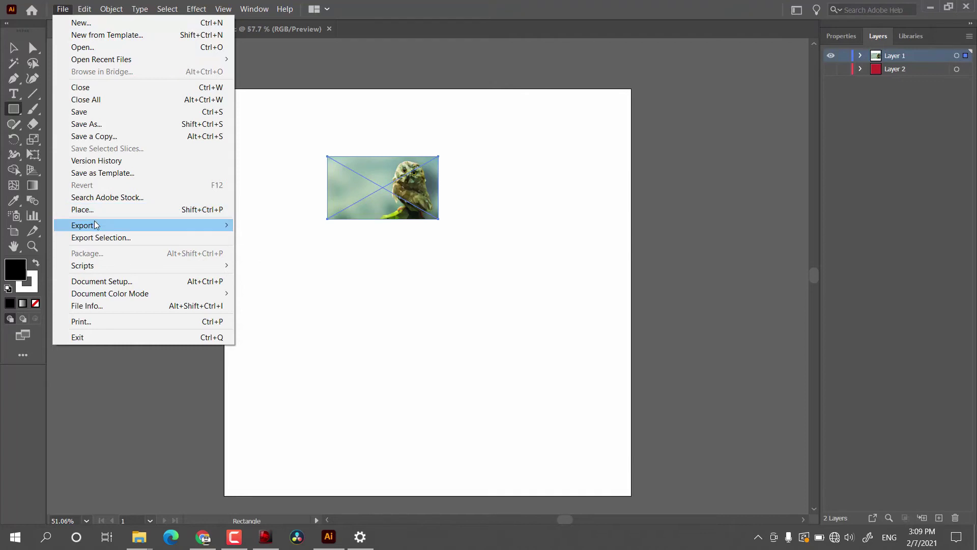
Read the Import options for graphics section on Adobe's Placing graphics help page.
{"action": "mouse_move", "coordinate": [95, 225]}
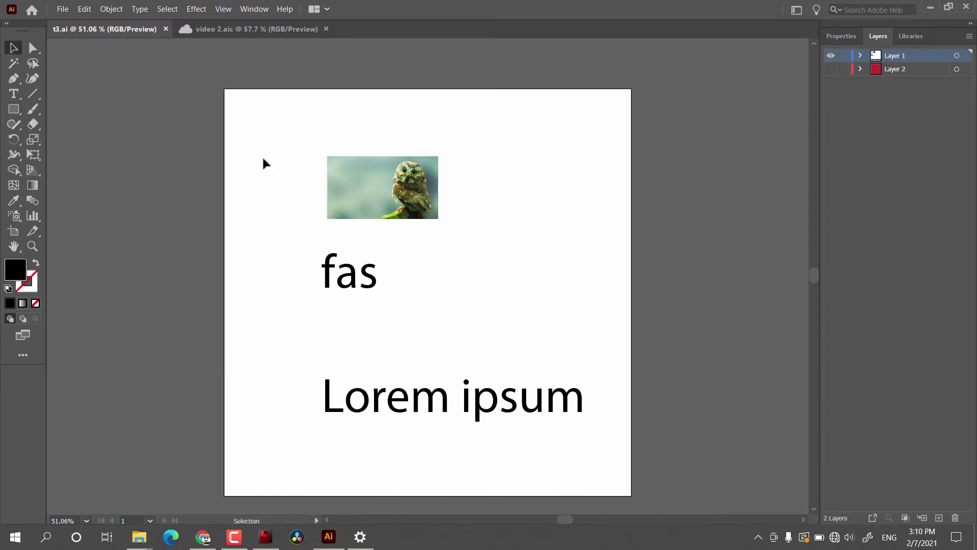
Package t3.ai into t3_Folder 0, accepting the font warning, and show the package folder.
{"action": "key", "text": "ctrl+a"}
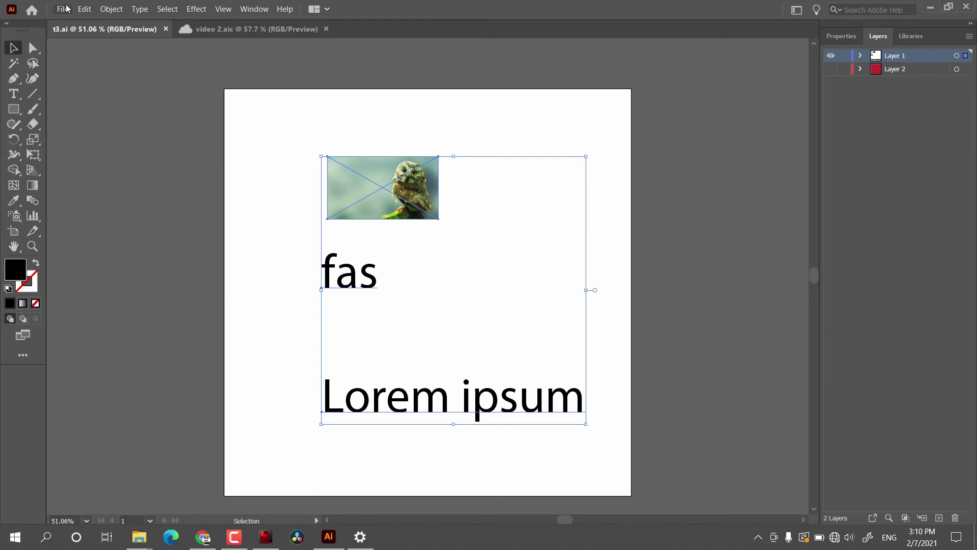
{"action": "key", "text": "ctrl+alt+shift+p"}
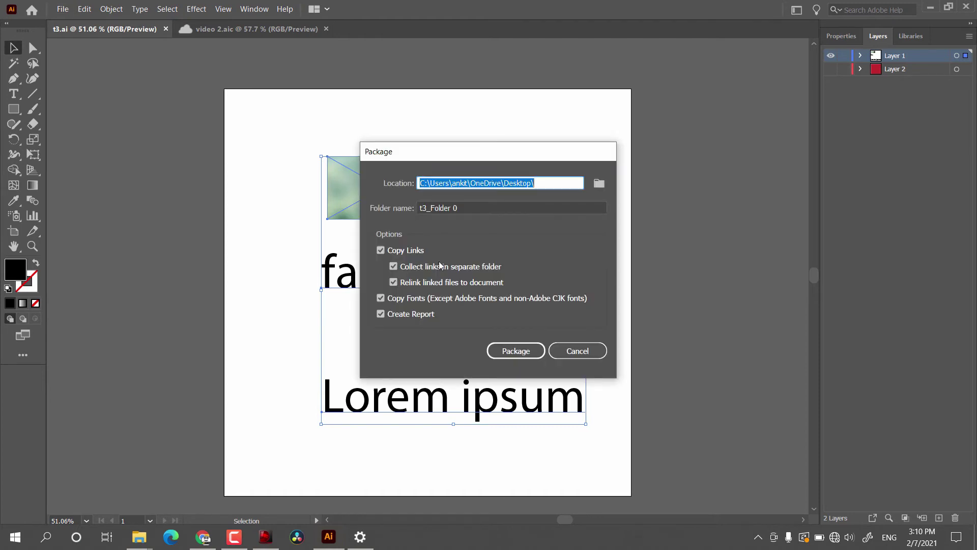
{"action": "left_click", "coordinate": [499, 353]}
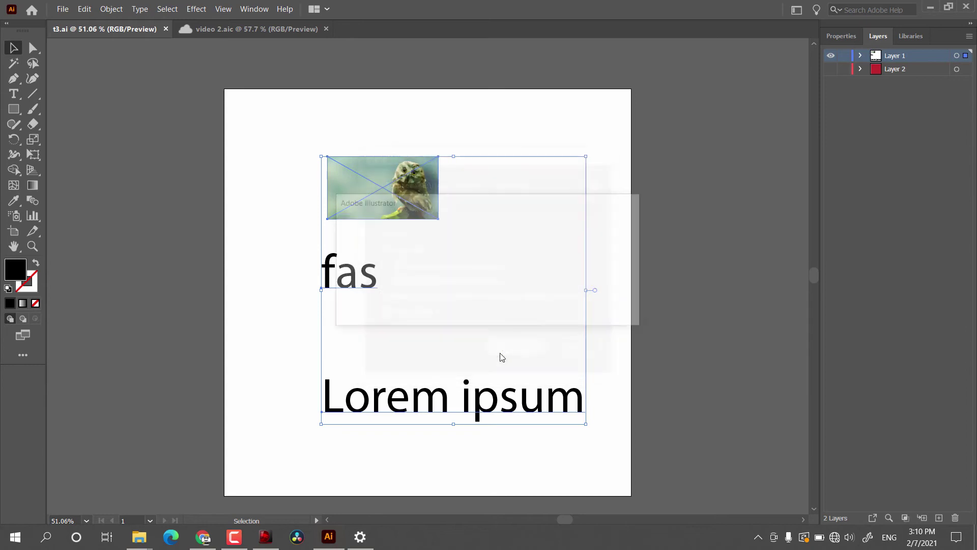
{"action": "left_click", "coordinate": [543, 312]}
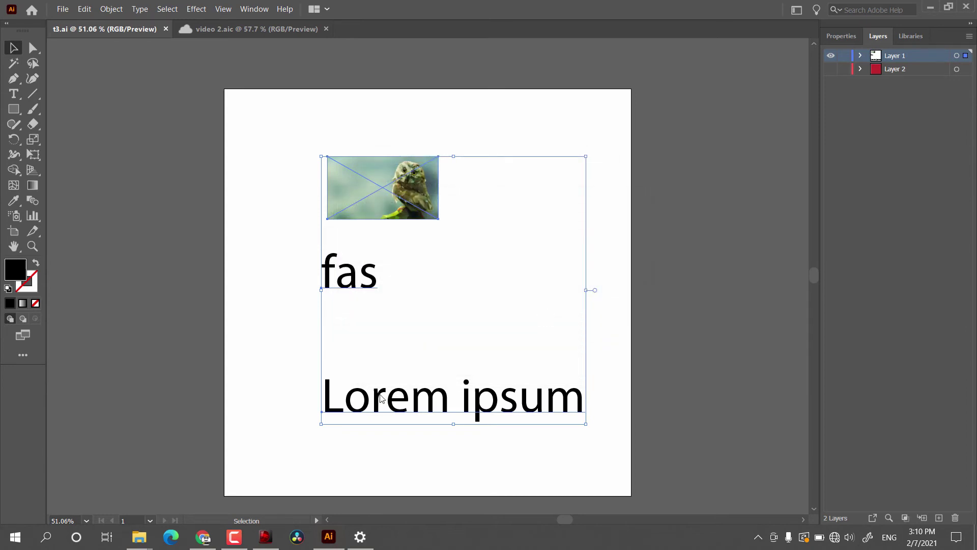
{"action": "left_click", "coordinate": [544, 287]}
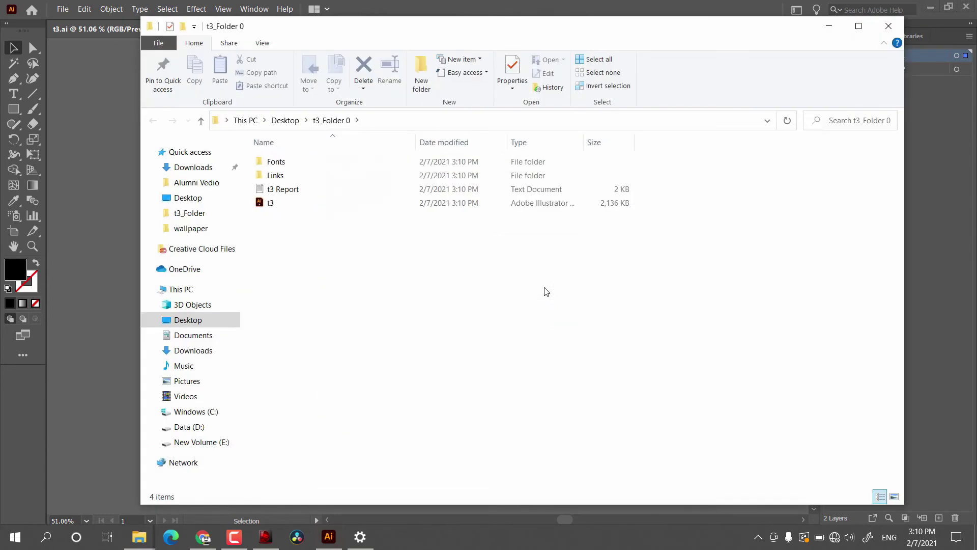
Inspect the packaged Fonts and Links folders in t3_Folder 0, then open t3 Report in Notepad.
{"action": "double_click", "coordinate": [278, 162]}
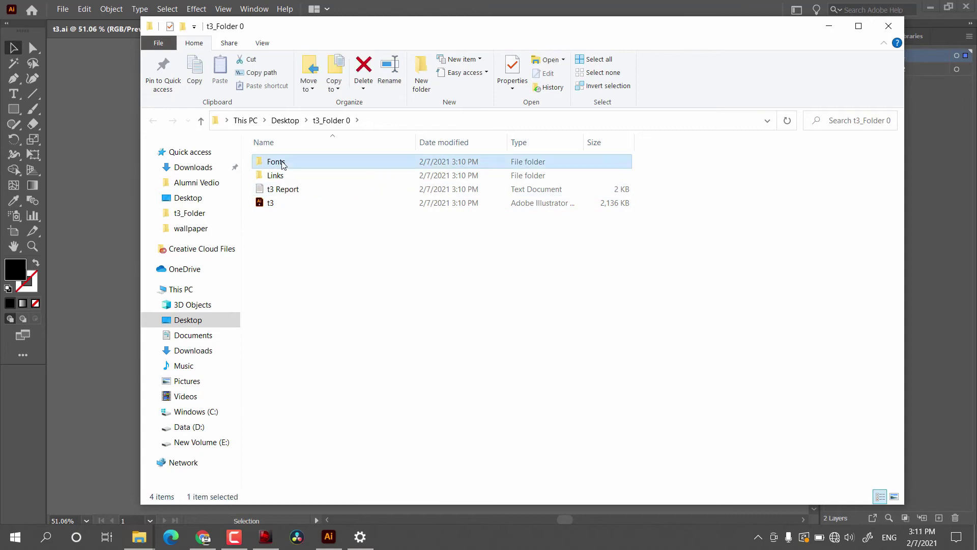
{"action": "left_click", "coordinate": [155, 120]}
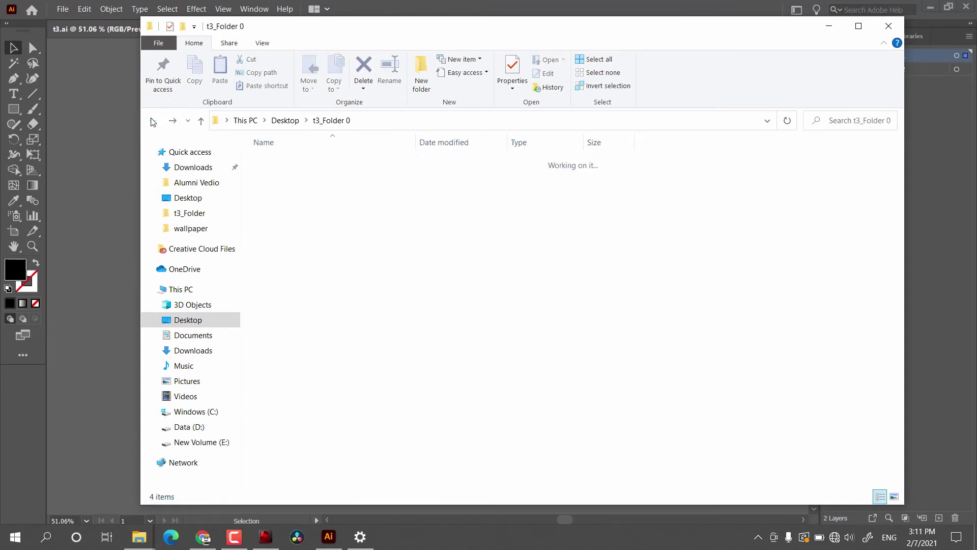
{"action": "double_click", "coordinate": [307, 180]}
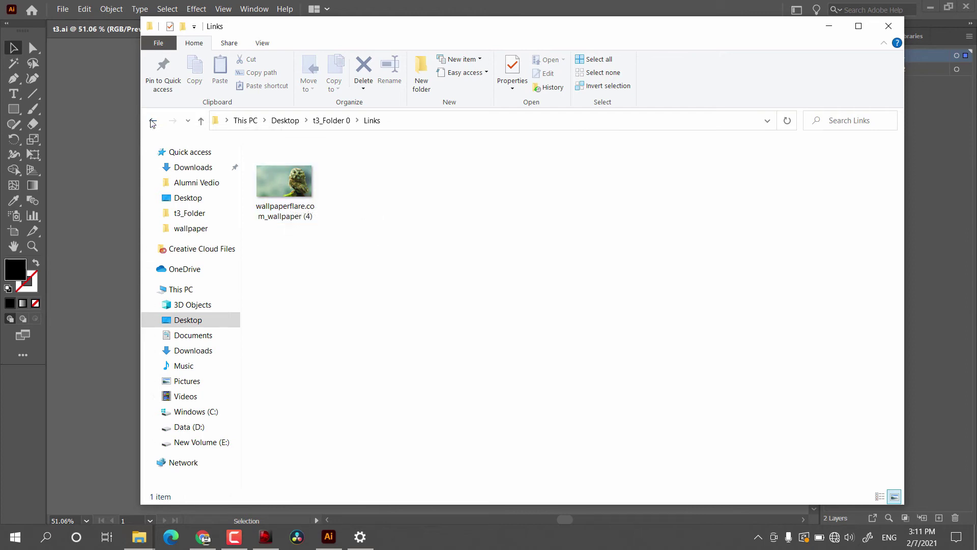
{"action": "left_click", "coordinate": [153, 120]}
{"action": "double_click", "coordinate": [283, 190]}
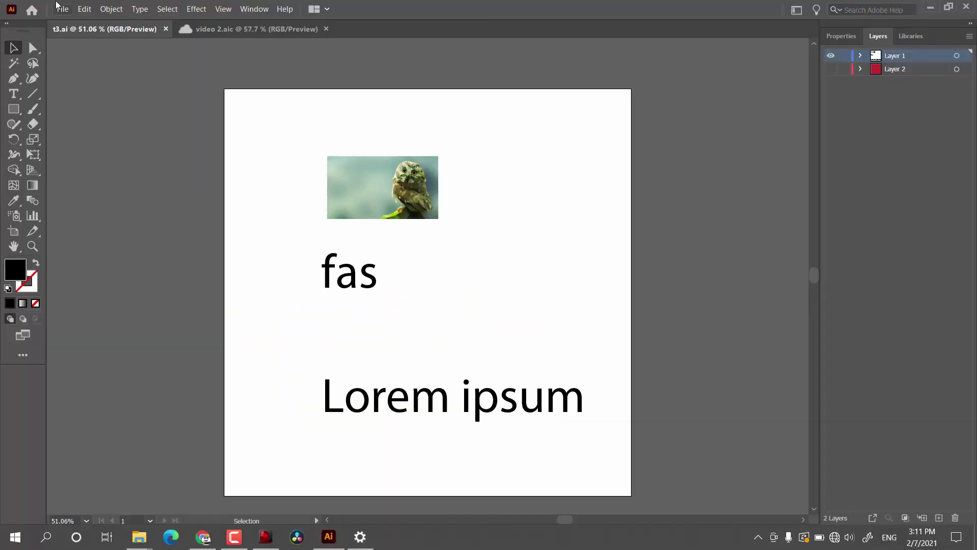
Look over the File > Scripts submenu, then minimise Illustrator to reveal the desktop.
{"action": "left_click", "coordinate": [61, 9]}
{"action": "mouse_move", "coordinate": [213, 265]}
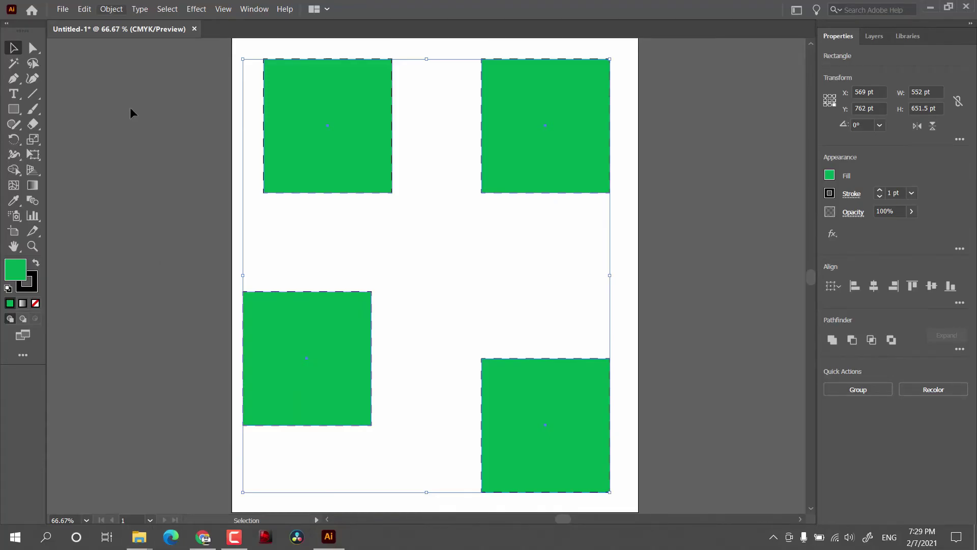
{"action": "left_click", "coordinate": [930, 8]}
Minimise t3_Folder and select the Adjust Dashes script file on the desktop.
{"action": "left_click", "coordinate": [26, 97]}
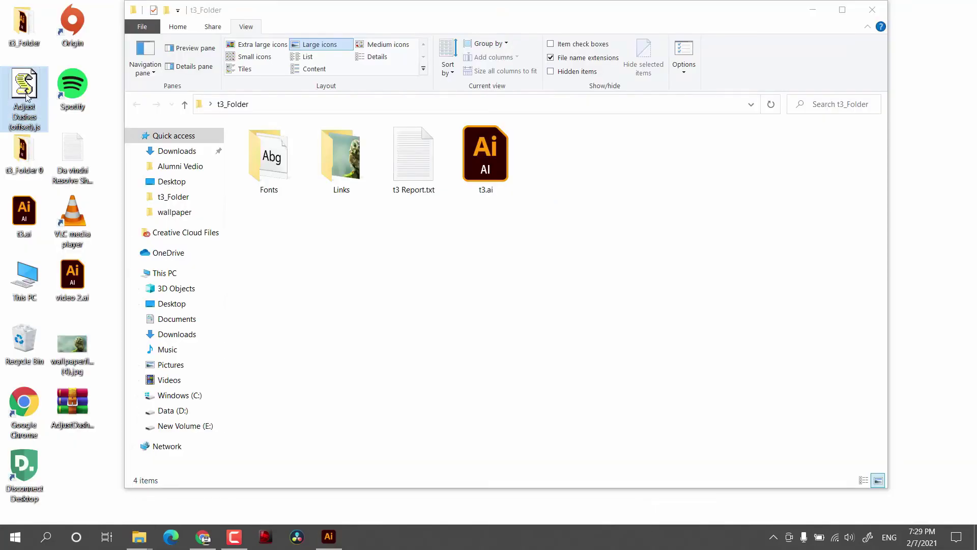
{"action": "key", "text": "super+d"}
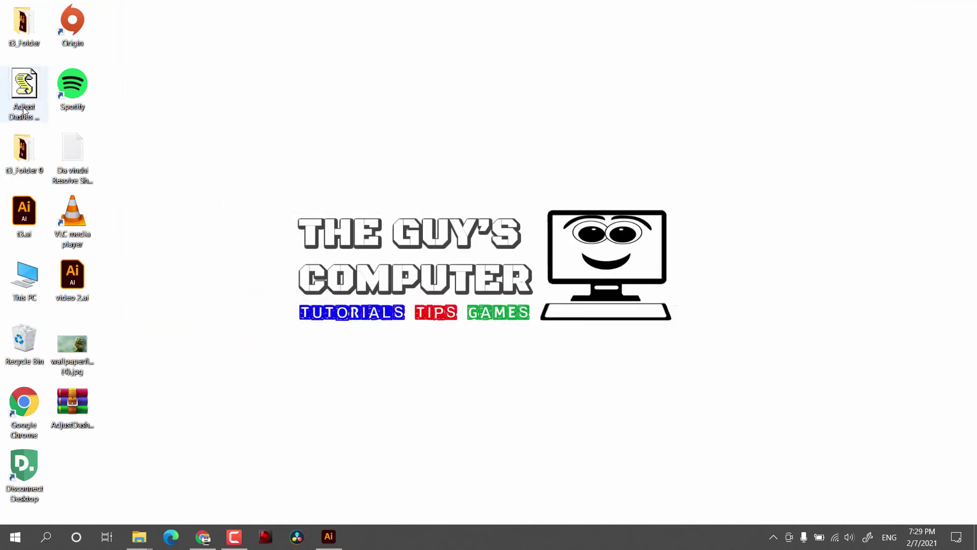
{"action": "right_click", "coordinate": [24, 111]}
{"action": "left_click", "coordinate": [410, 101]}
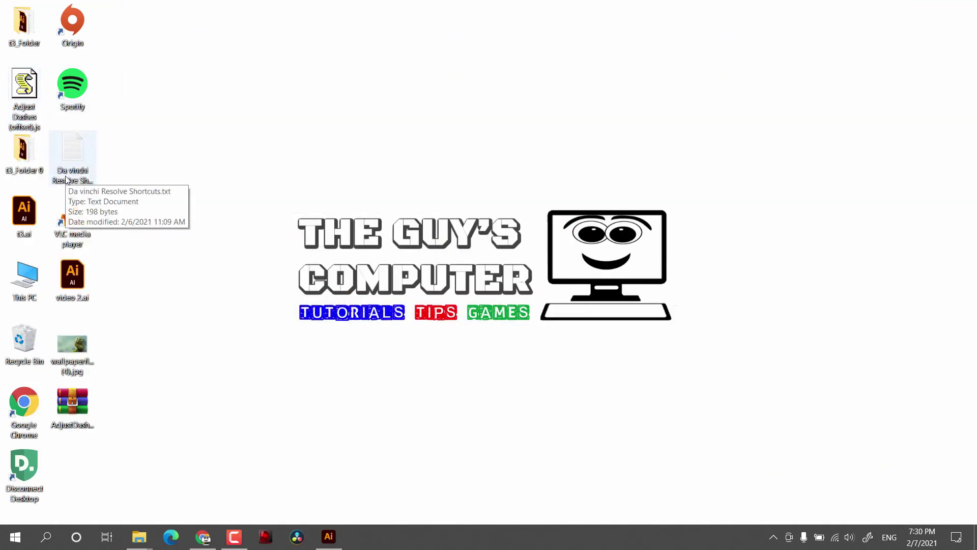
{"action": "key", "text": "space"}
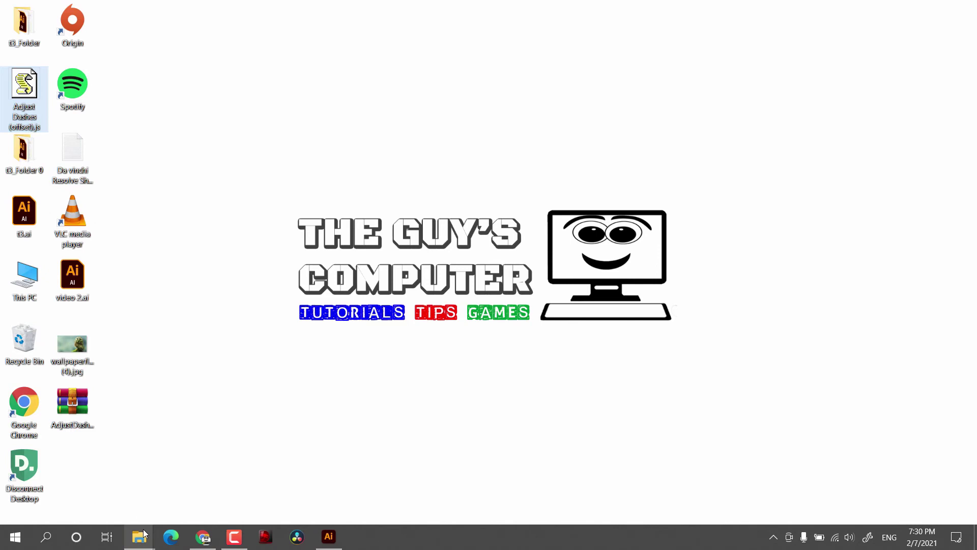
Locate Adjust Dashes (offset).jsx in Illustrator's Presets en_US Scripts folder.
{"action": "mouse_move", "coordinate": [144, 534]}
{"action": "left_click", "coordinate": [209, 498]}
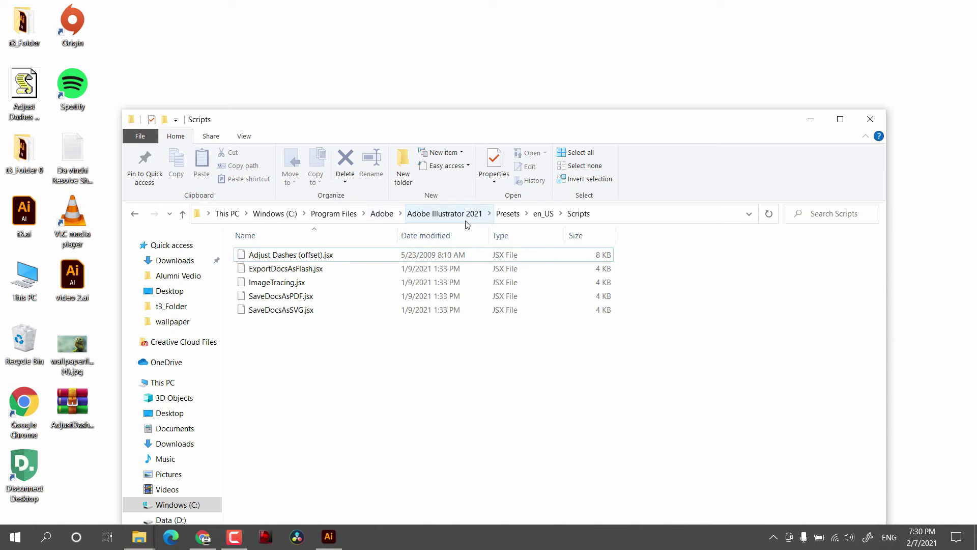
{"action": "left_click", "coordinate": [544, 214]}
{"action": "double_click", "coordinate": [262, 326]}
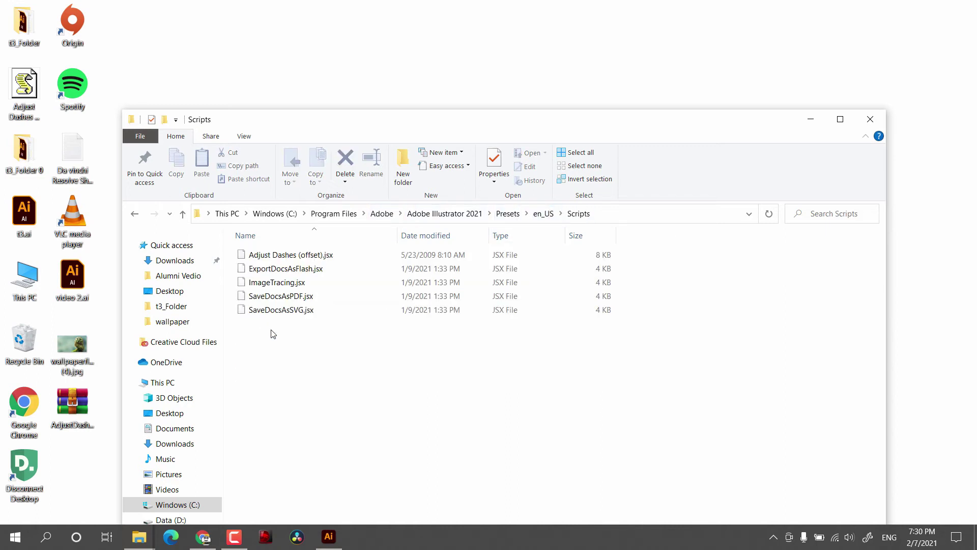
{"action": "left_click", "coordinate": [354, 260]}
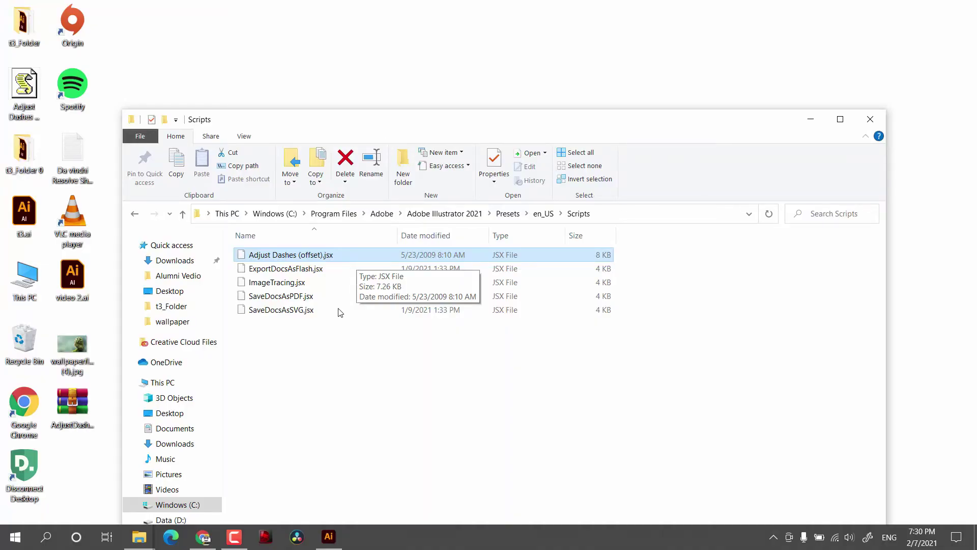
Back in Illustrator, marquee-select all four green rectangles.
{"action": "left_click", "coordinate": [329, 536]}
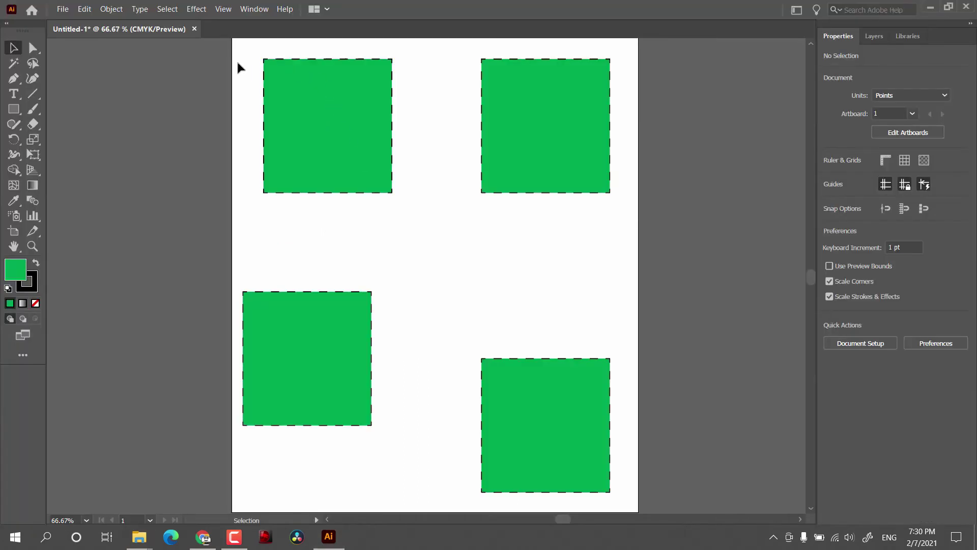
{"action": "left_click_drag", "start_coordinate": [238, 61], "coordinate": [643, 471]}
{"action": "left_click", "coordinate": [62, 9]}
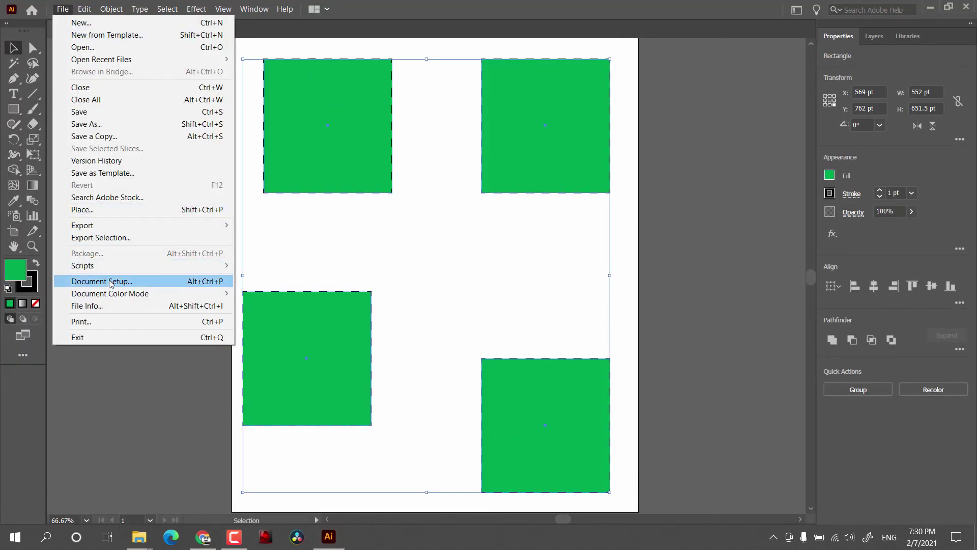
Run File > Scripts > Adjust Dashes (offset) on the selected green squares.
{"action": "mouse_move", "coordinate": [113, 265]}
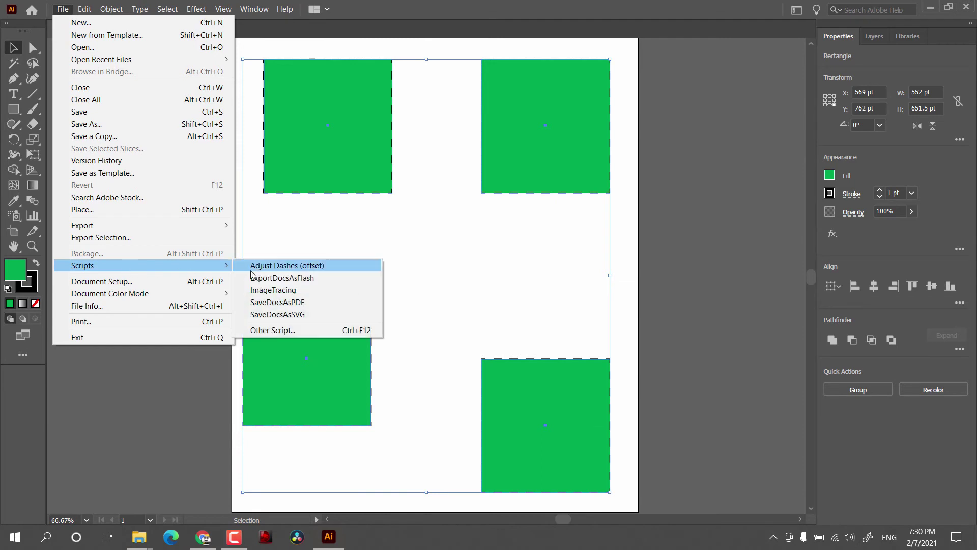
{"action": "left_click", "coordinate": [307, 271]}
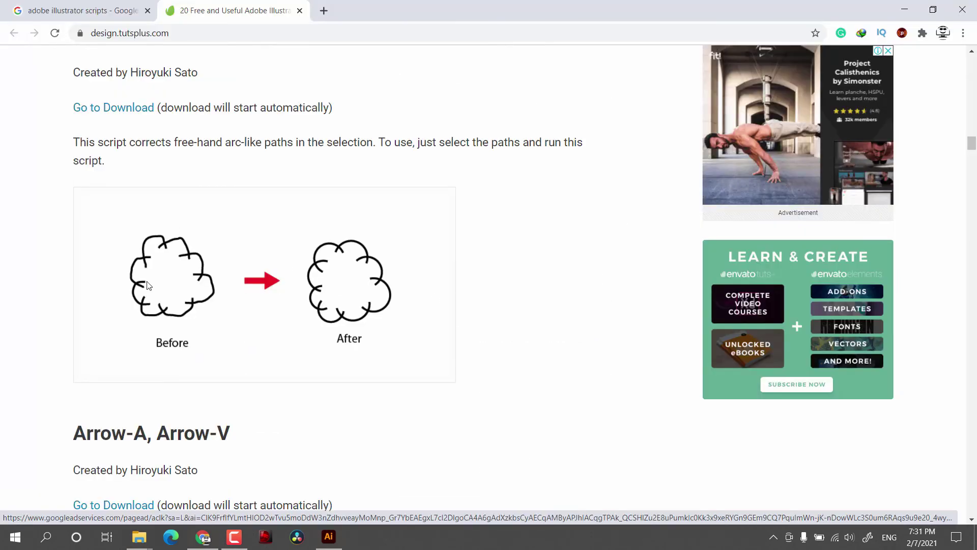
Scroll further through the Tuts+ scripts article, then minimise the browser and return to Illustrator.
{"action": "scroll", "coordinate": [176, 324], "scroll_direction": "down", "scroll_amount": 12}
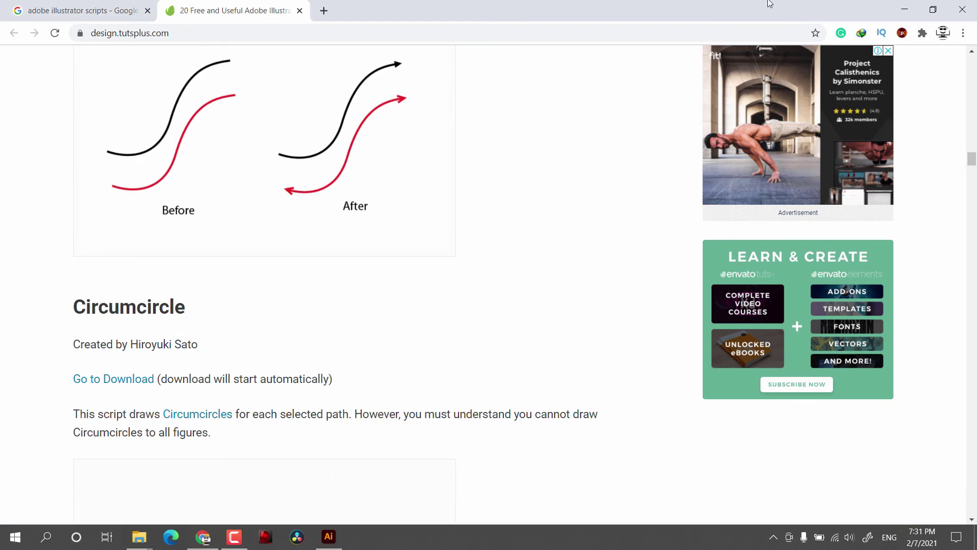
{"action": "left_click", "coordinate": [905, 9]}
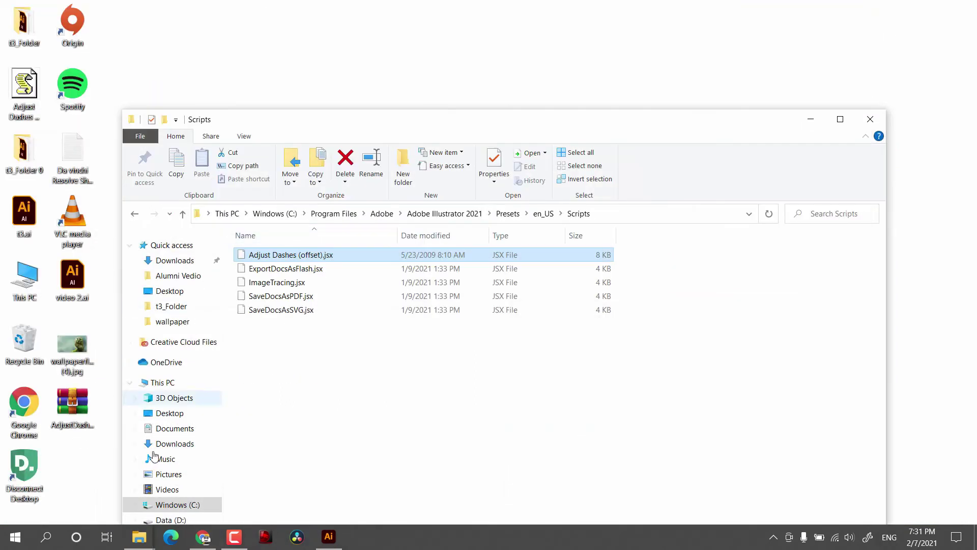
{"action": "left_click", "coordinate": [329, 537]}
{"action": "left_click", "coordinate": [63, 9]}
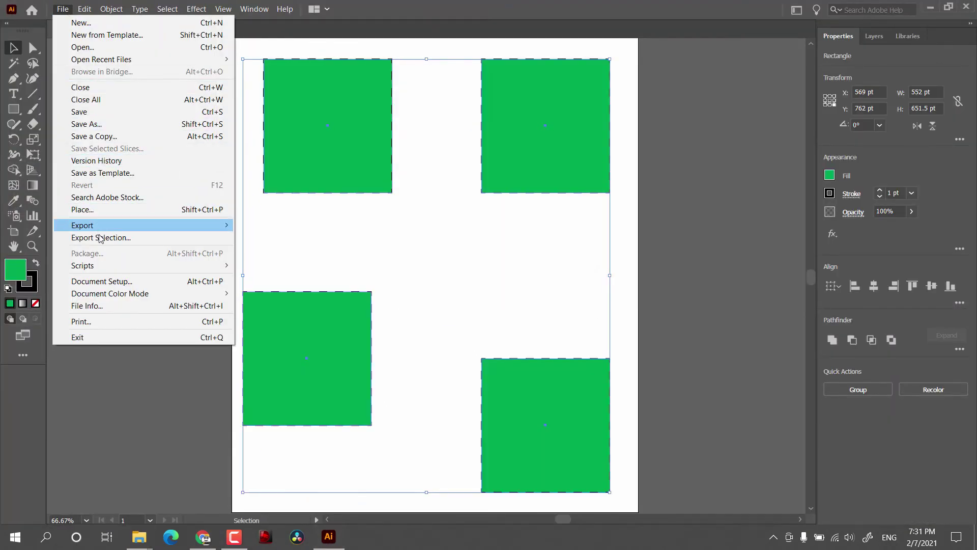
Enable Show Images in Outline Mode in Document Setup.
{"action": "left_click", "coordinate": [110, 285]}
{"action": "left_click_drag", "start_coordinate": [227, 172], "coordinate": [291, 89]}
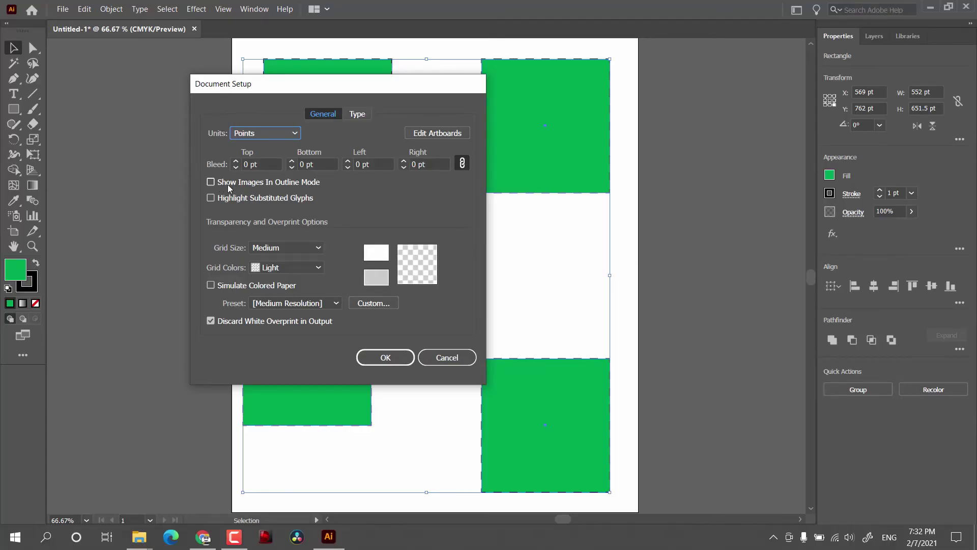
{"action": "left_click", "coordinate": [228, 185]}
{"action": "left_click_drag", "start_coordinate": [320, 85], "coordinate": [161, 221]}
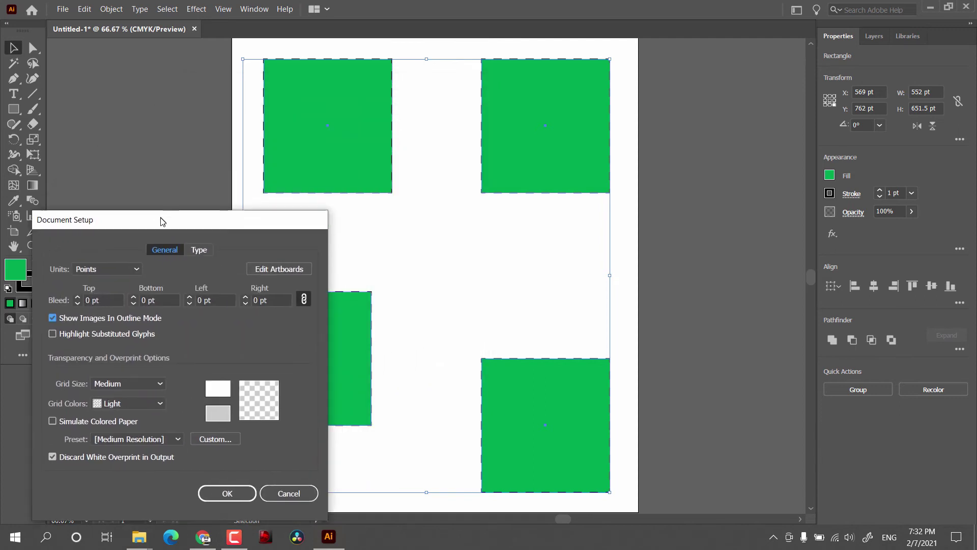
{"action": "key", "text": "Return"}
{"action": "left_click", "coordinate": [329, 238]}
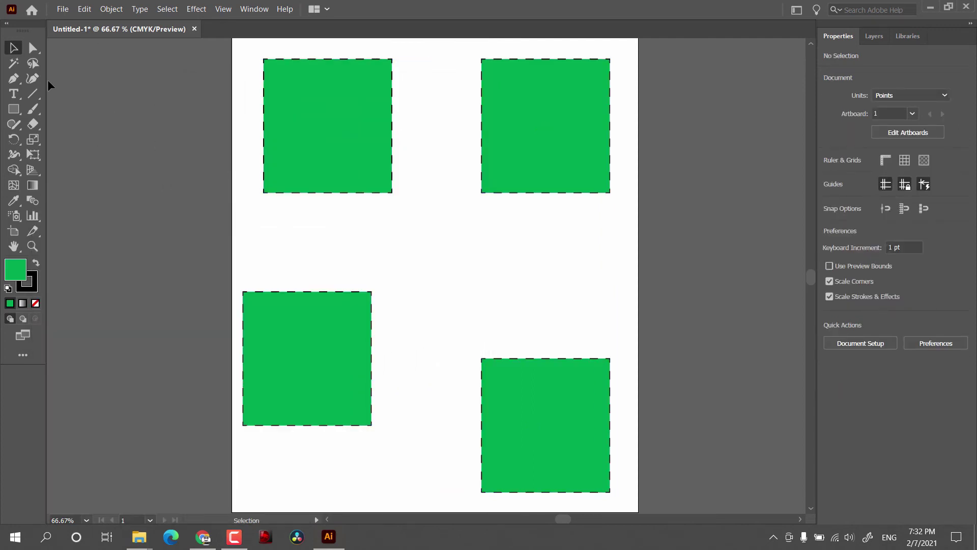
Paste the owl image onto the artboard and switch the view to Outline.
{"action": "key", "text": "ctrl+v"}
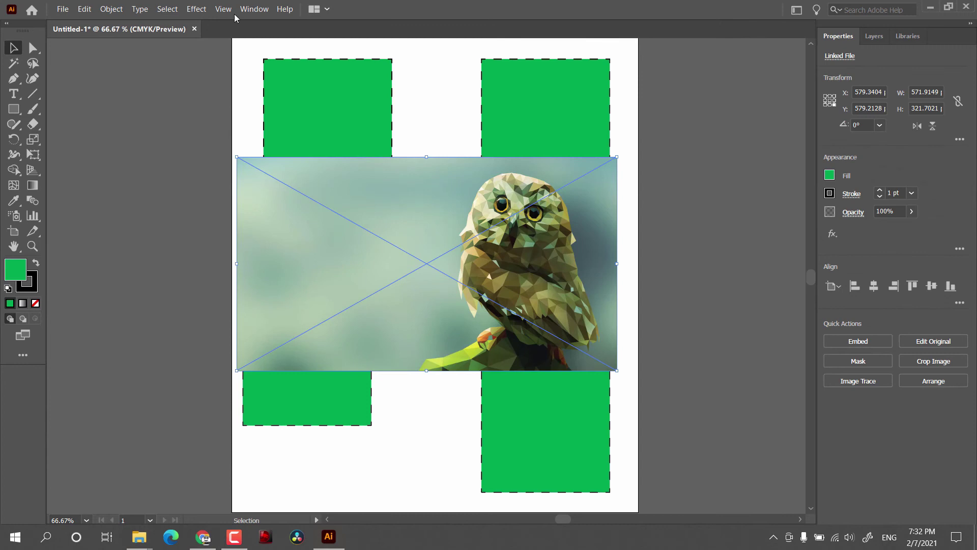
{"action": "left_click", "coordinate": [223, 9]}
{"action": "left_click", "coordinate": [235, 23]}
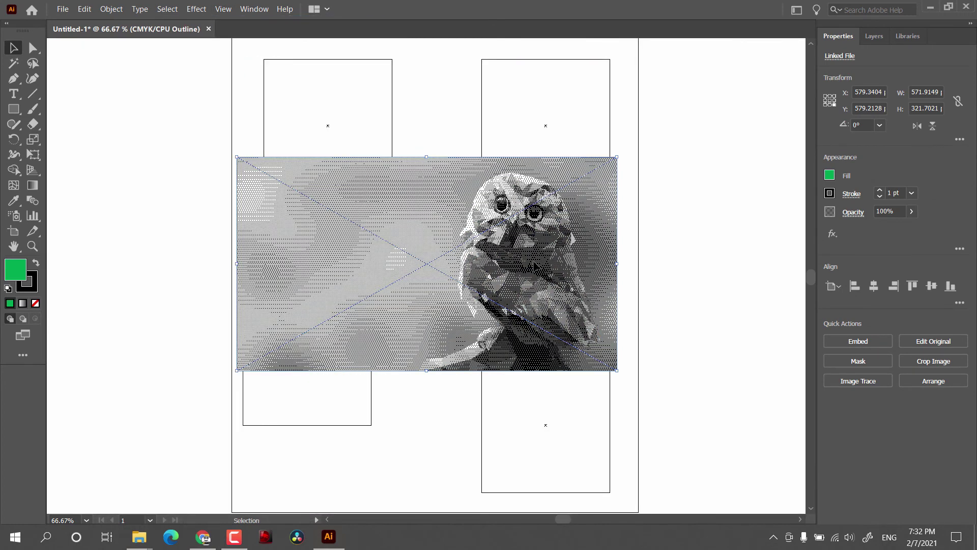
{"action": "left_click", "coordinate": [63, 9]}
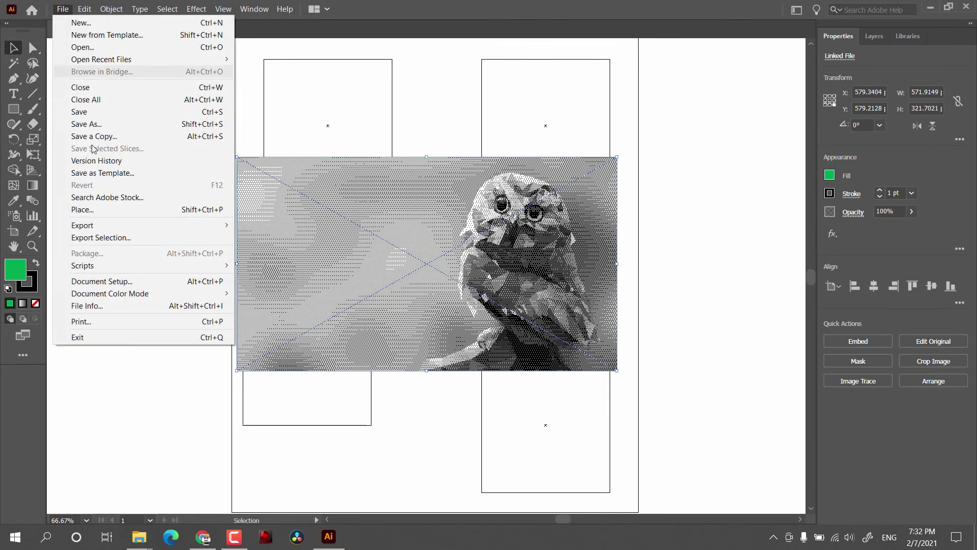
{"action": "left_click", "coordinate": [108, 281]}
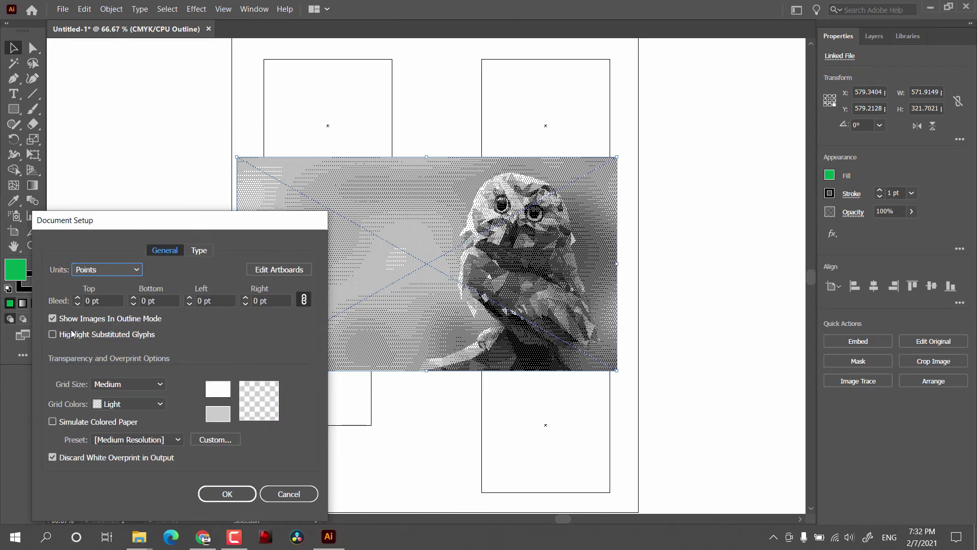
{"action": "left_click", "coordinate": [228, 494]}
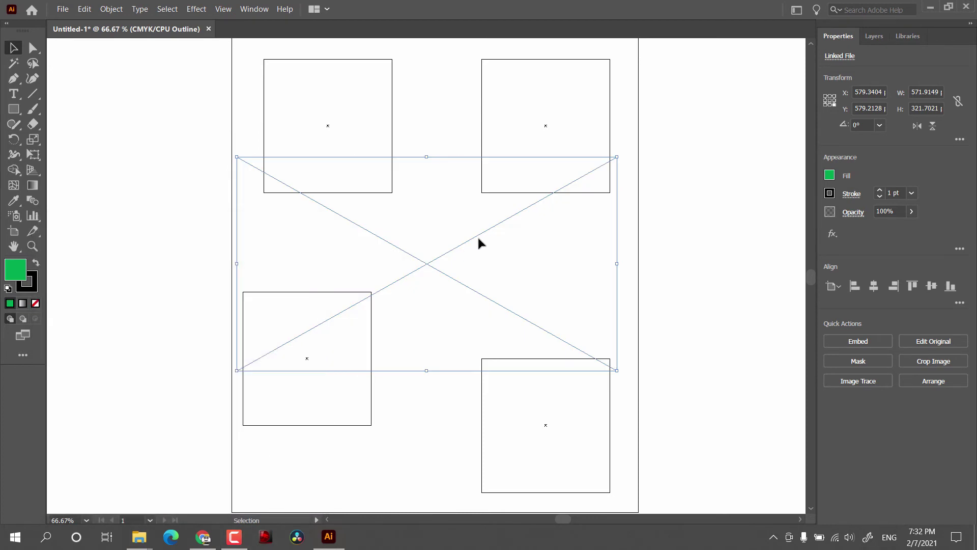
Turn on Highlight Substituted Glyphs in Document Setup.
{"action": "left_click", "coordinate": [62, 9]}
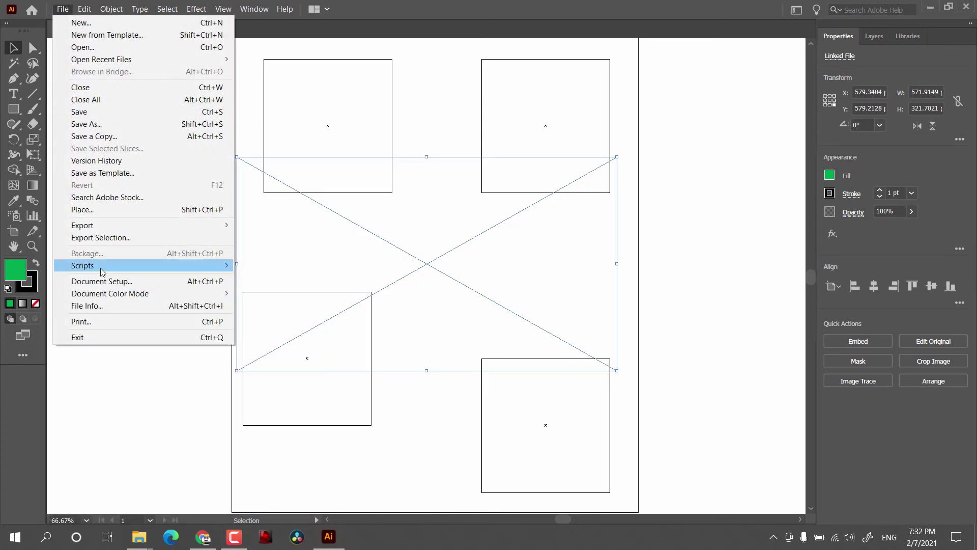
{"action": "left_click", "coordinate": [108, 281]}
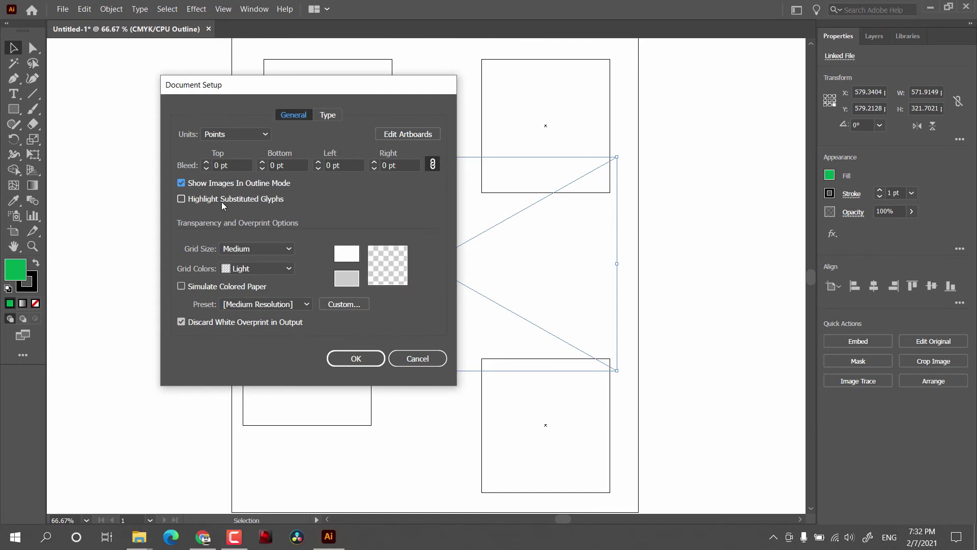
{"action": "left_click", "coordinate": [222, 201]}
{"action": "left_click", "coordinate": [355, 358]}
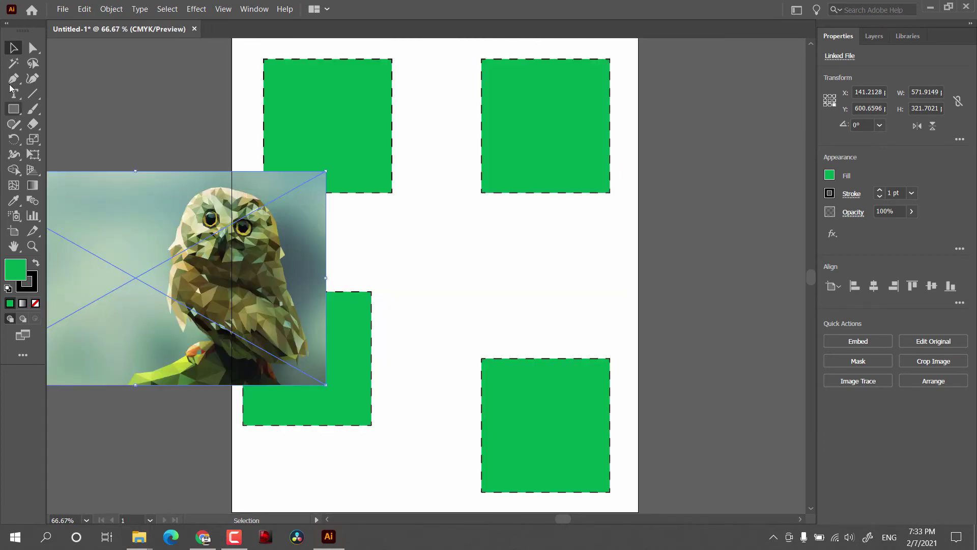
{"action": "left_click", "coordinate": [14, 93]}
Start a text object reading hello and open the Type > Glyphs panel.
{"action": "left_click", "coordinate": [447, 259]}
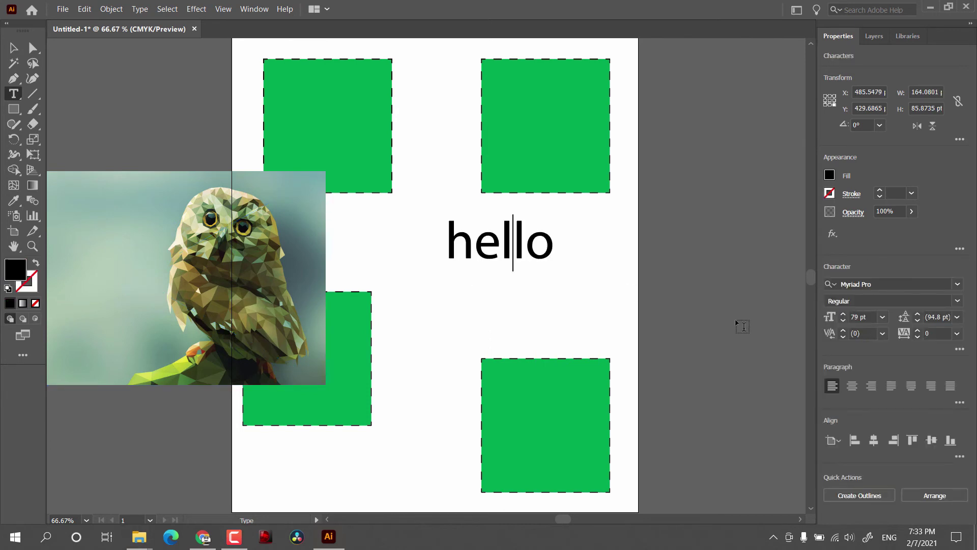
{"action": "left_click", "coordinate": [251, 9]}
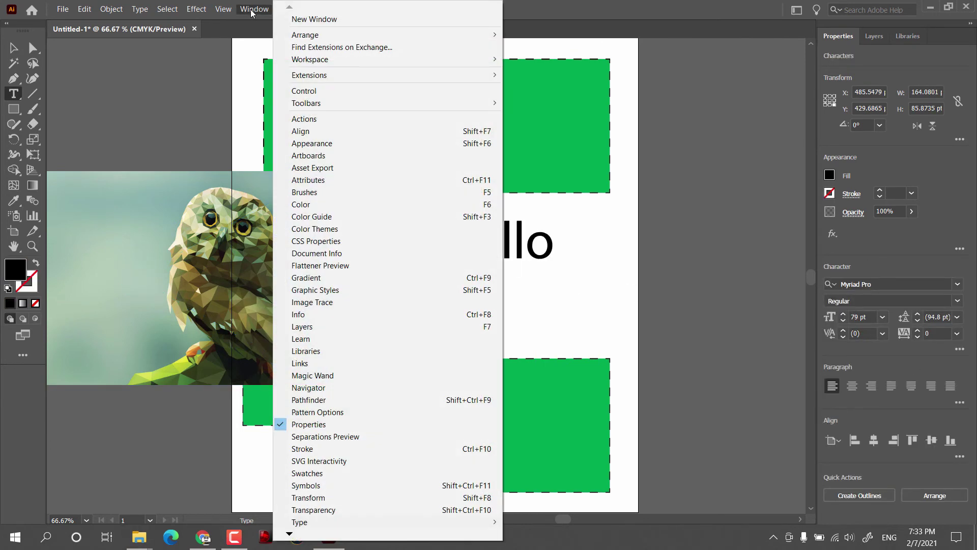
{"action": "mouse_move", "coordinate": [141, 7]}
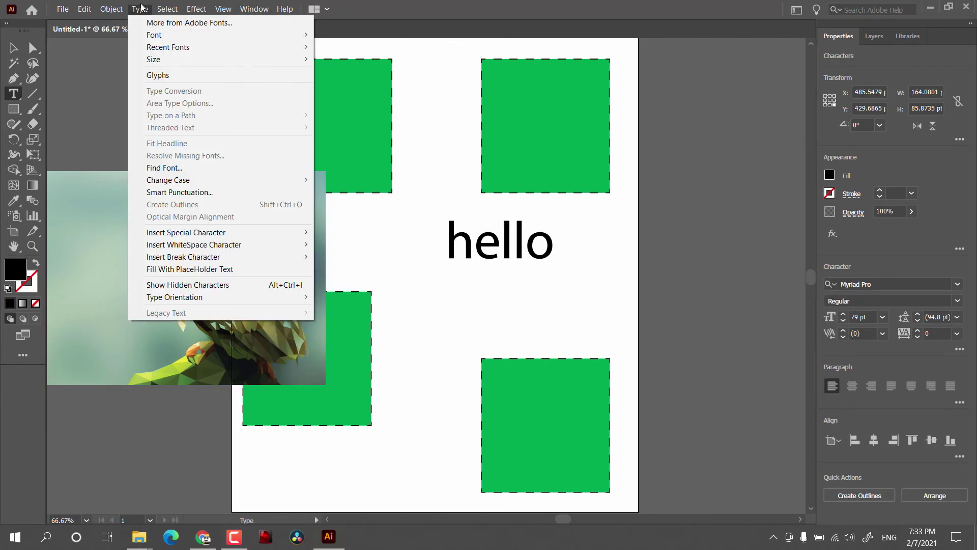
{"action": "left_click", "coordinate": [157, 74]}
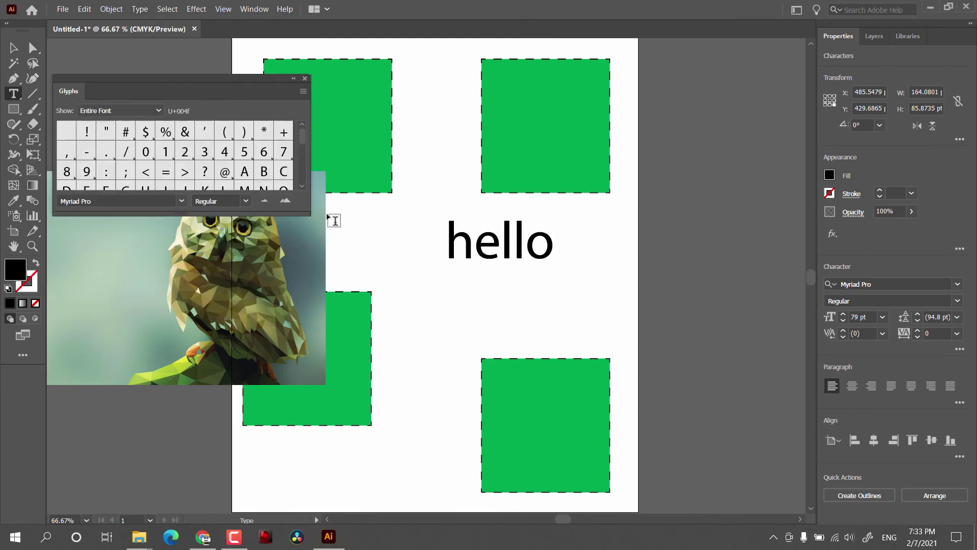
Replace the first l of hello with the € glyph and close the Glyphs panel.
{"action": "left_click_drag", "start_coordinate": [341, 309], "coordinate": [385, 469]}
{"action": "scroll", "coordinate": [366, 243], "scroll_direction": "down", "scroll_amount": 5}
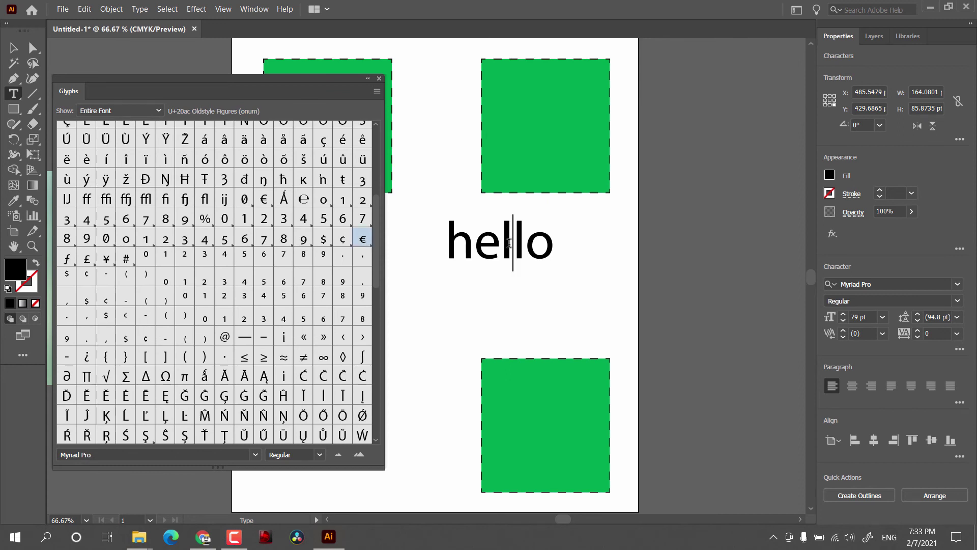
{"action": "left_click_drag", "start_coordinate": [514, 242], "coordinate": [501, 242]}
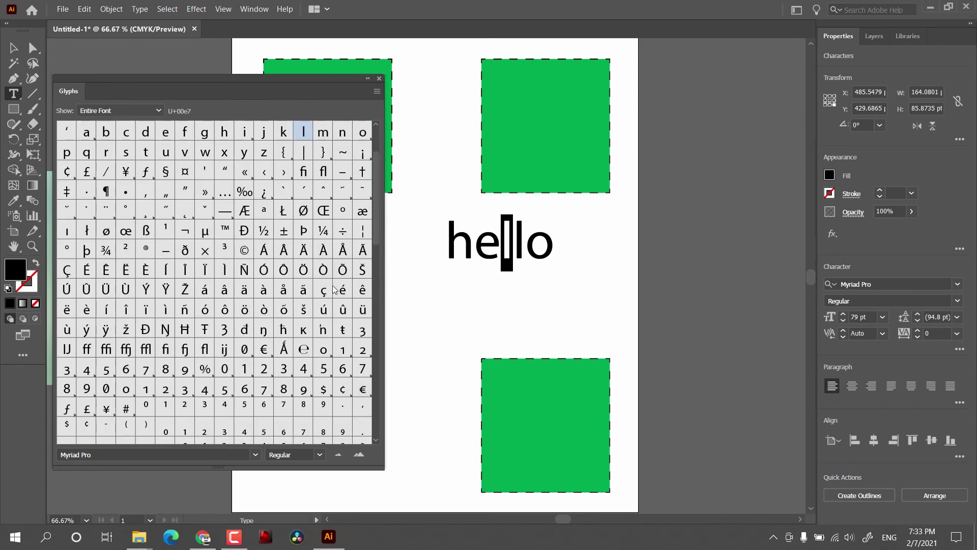
{"action": "double_click", "coordinate": [363, 389]}
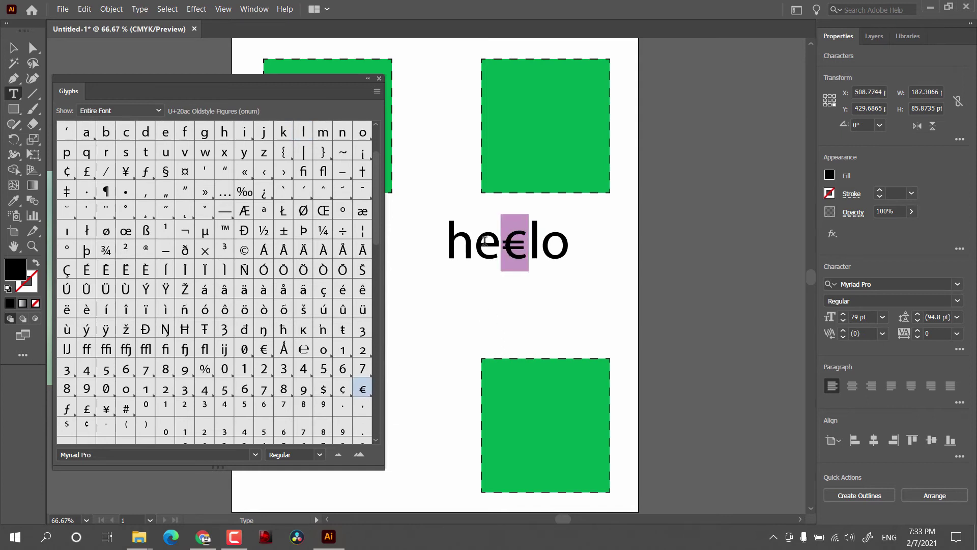
{"action": "left_click", "coordinate": [380, 79]}
{"action": "key", "text": "Escape"}
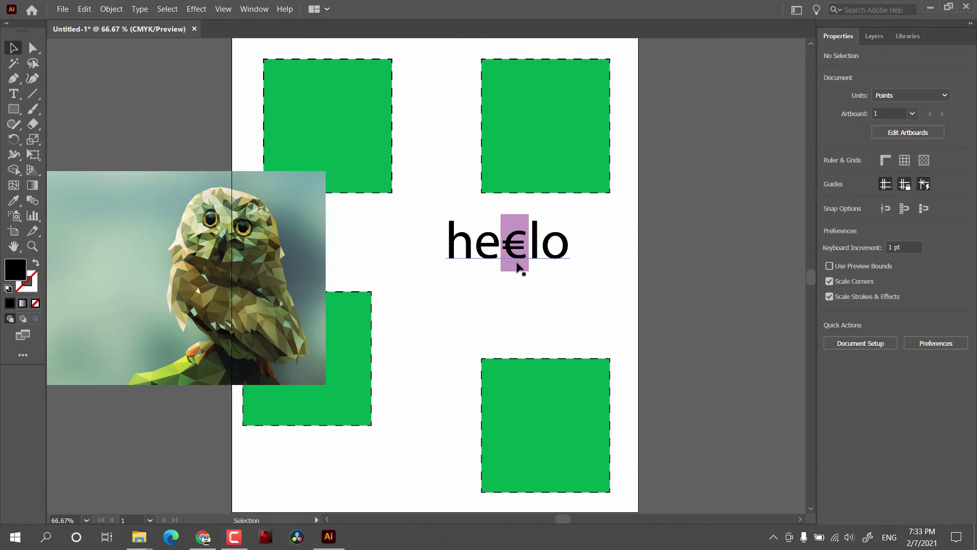
{"action": "left_click", "coordinate": [62, 8]}
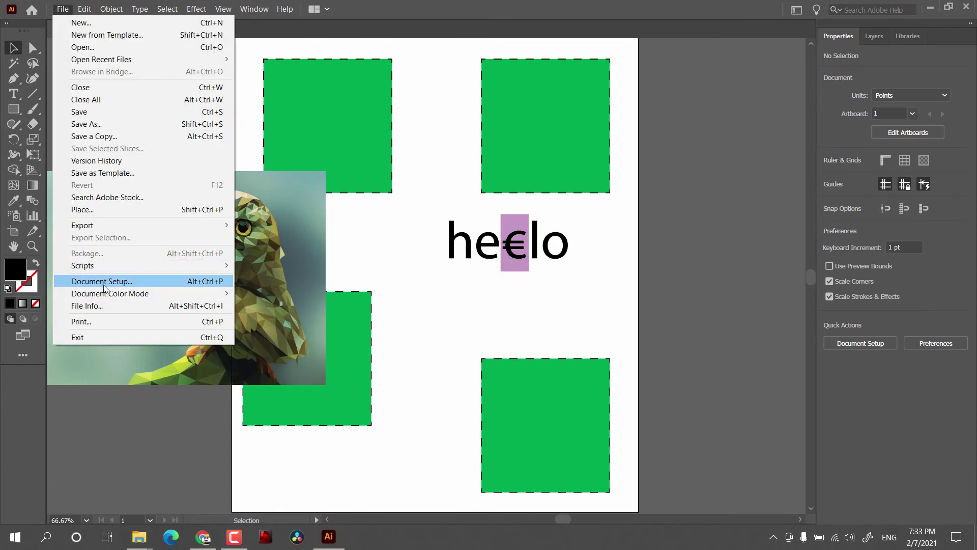
Turn off Highlight Substituted Glyphs in Document Setup.
{"action": "left_click", "coordinate": [102, 283]}
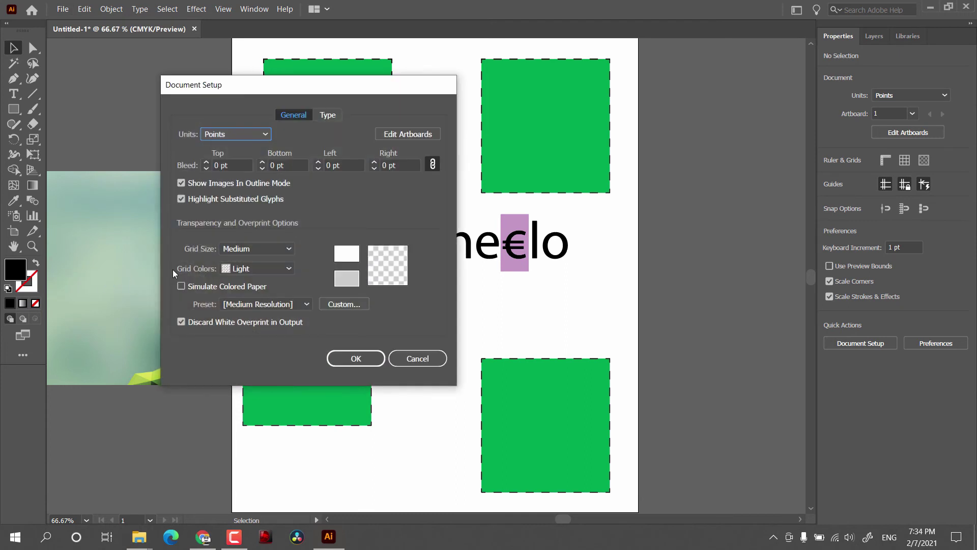
{"action": "left_click", "coordinate": [228, 200]}
{"action": "left_click", "coordinate": [359, 357]}
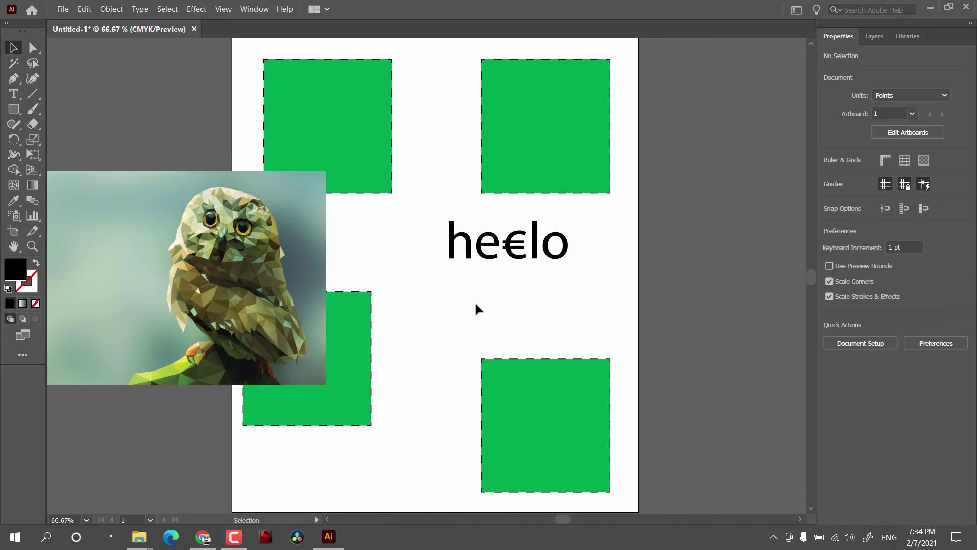
Enable Simulate Colored Paper with light cyan as the paper colour.
{"action": "key", "text": "ctrl+alt+p"}
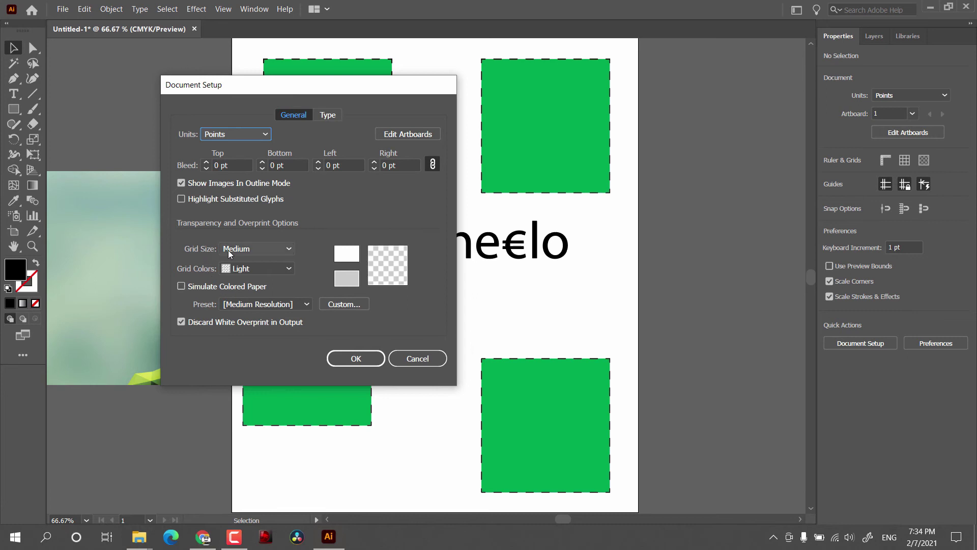
{"action": "left_click", "coordinate": [219, 289]}
{"action": "left_click", "coordinate": [347, 253]}
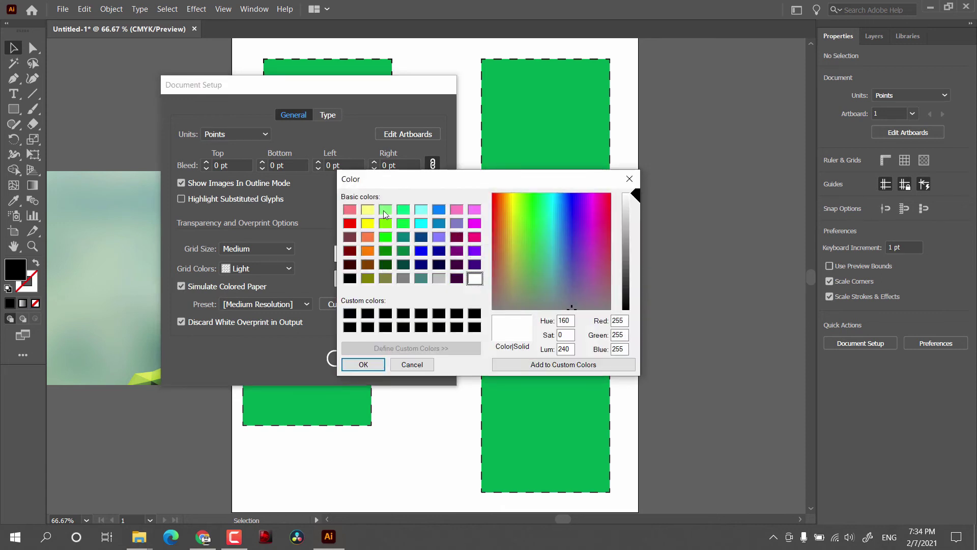
{"action": "left_click", "coordinate": [421, 209]}
{"action": "left_click", "coordinate": [363, 365]}
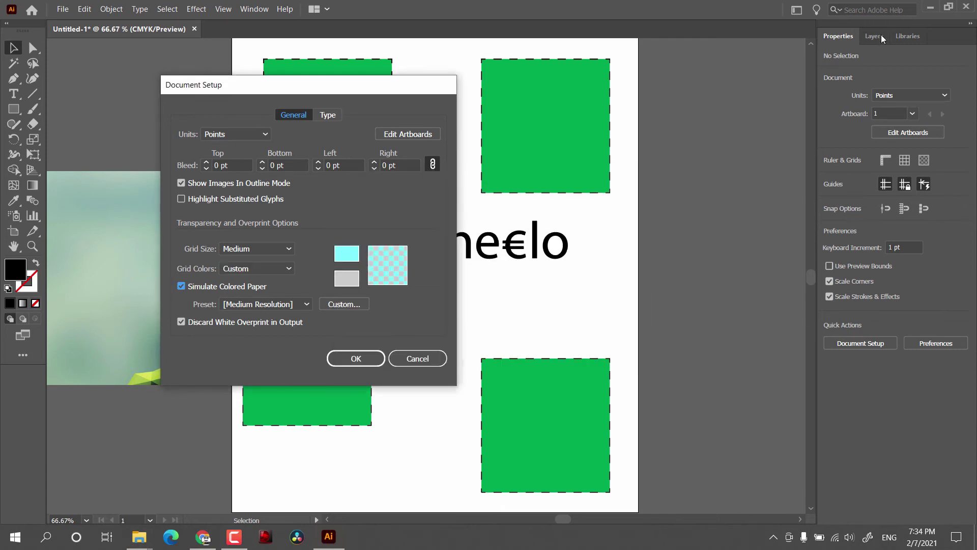
{"action": "left_click", "coordinate": [342, 359]}
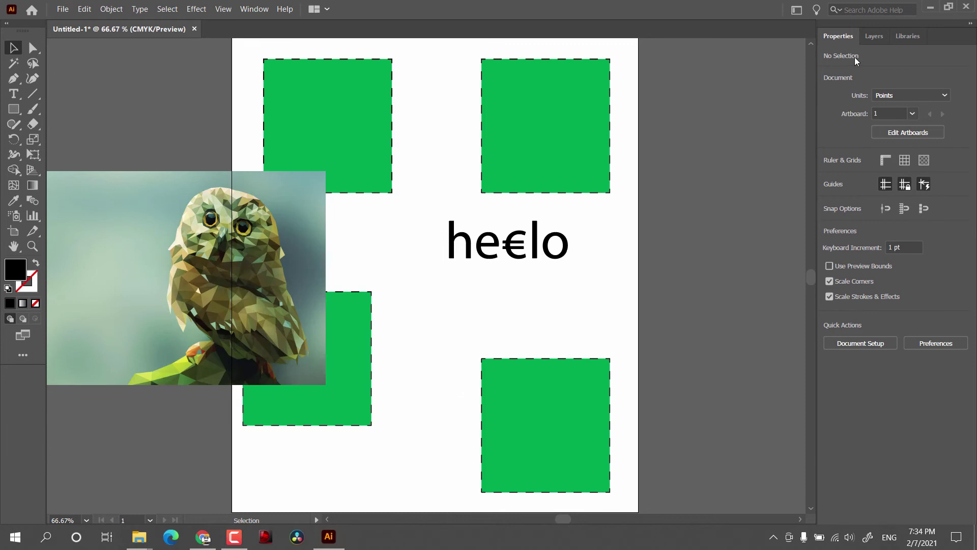
Glance at the Layers panel and Properties, then reopen and close Document Setup.
{"action": "left_click", "coordinate": [875, 36]}
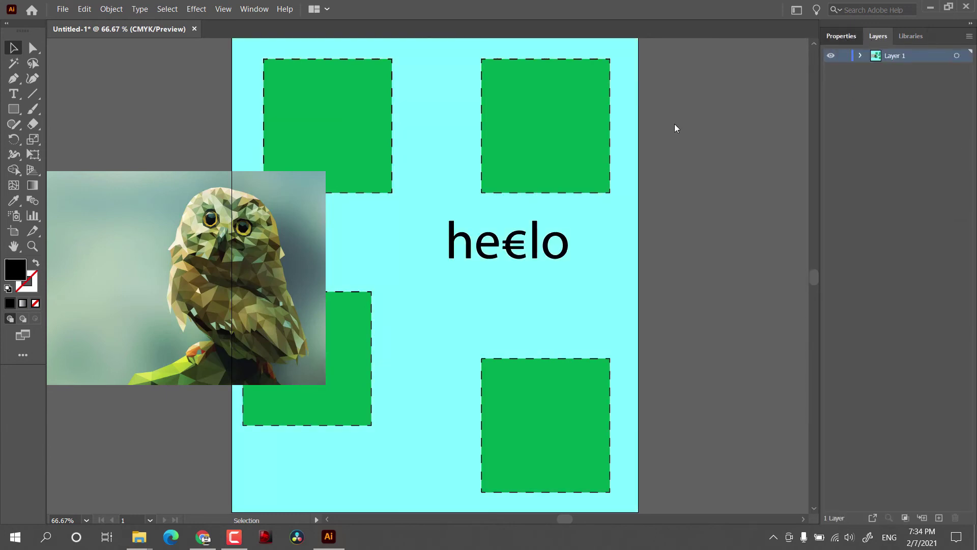
{"action": "left_click", "coordinate": [846, 39]}
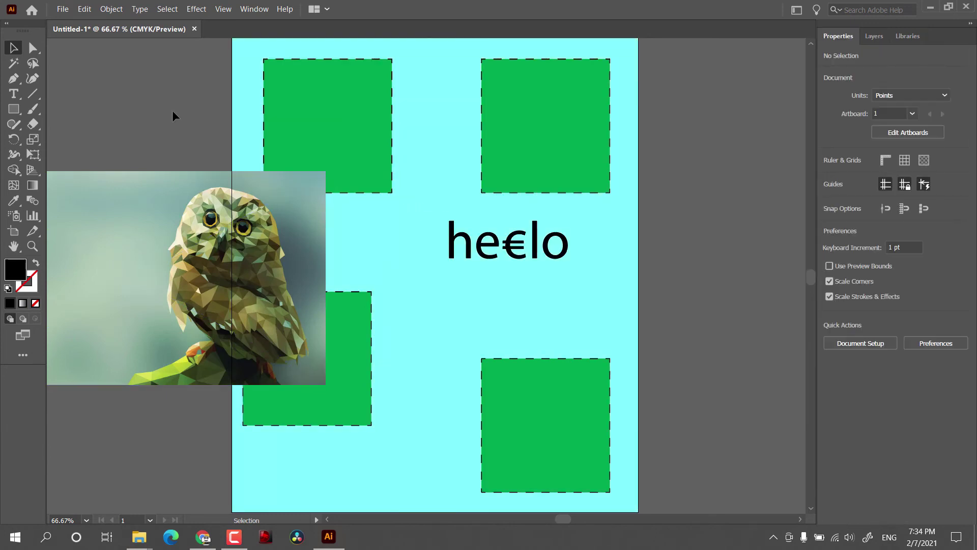
{"action": "left_click", "coordinate": [63, 8]}
{"action": "left_click", "coordinate": [94, 281]}
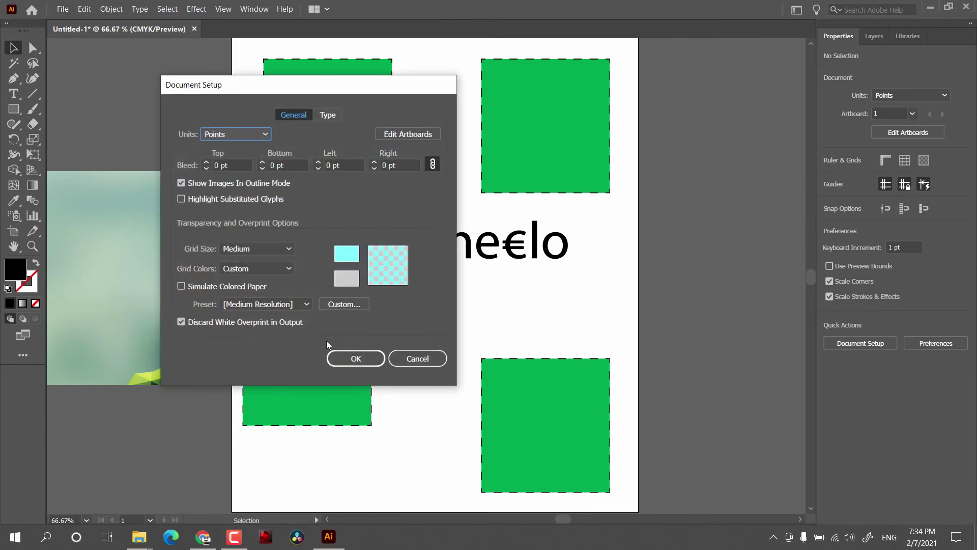
{"action": "left_click", "coordinate": [412, 357]}
Draw two overlapping black rectangles below the he€lo text with the Rectangle tool.
{"action": "key", "text": "m"}
{"action": "left_click_drag", "start_coordinate": [405, 281], "coordinate": [488, 397]}
{"action": "left_click_drag", "start_coordinate": [447, 248], "coordinate": [524, 346]}
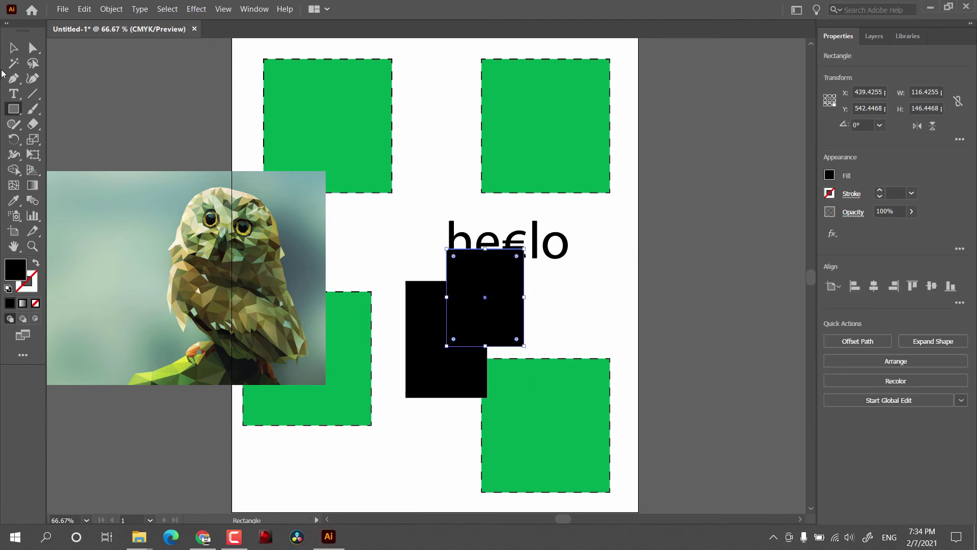
Select and reposition the two rectangles, undoing back to the earlier arrangement.
{"action": "left_click", "coordinate": [14, 48]}
{"action": "left_click_drag", "start_coordinate": [385, 264], "coordinate": [497, 366]}
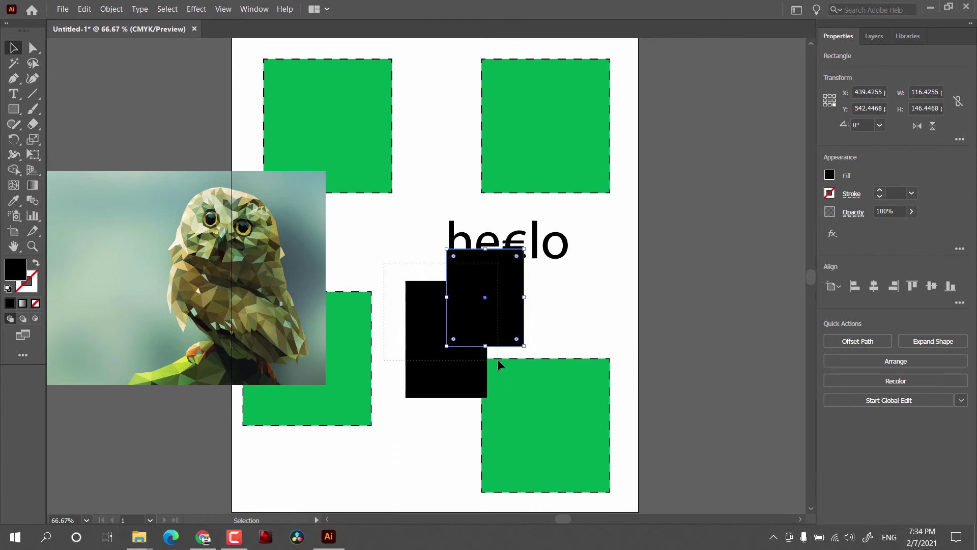
{"action": "left_click", "coordinate": [378, 279]}
{"action": "left_click_drag", "start_coordinate": [424, 332], "coordinate": [383, 362]}
{"action": "left_click", "coordinate": [479, 320]}
{"action": "left_click_drag", "start_coordinate": [479, 319], "coordinate": [447, 335]}
{"action": "left_click", "coordinate": [550, 318]}
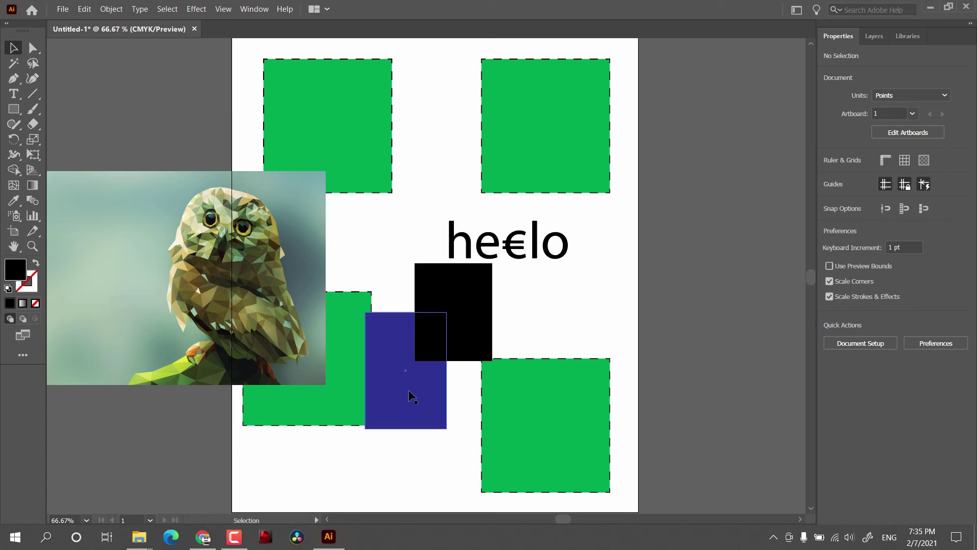
{"action": "key", "text": "ctrl+z"}
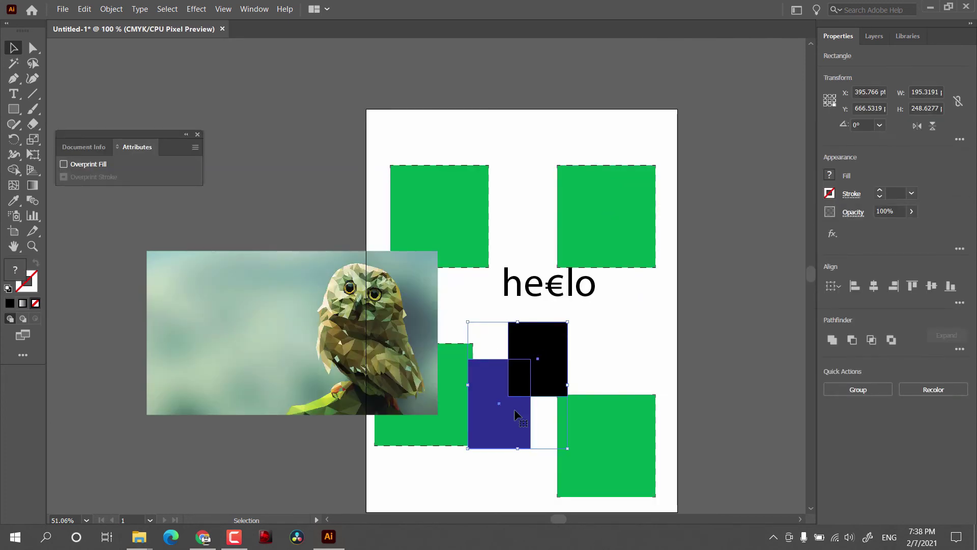
{"action": "key", "text": "ctrl+z"}
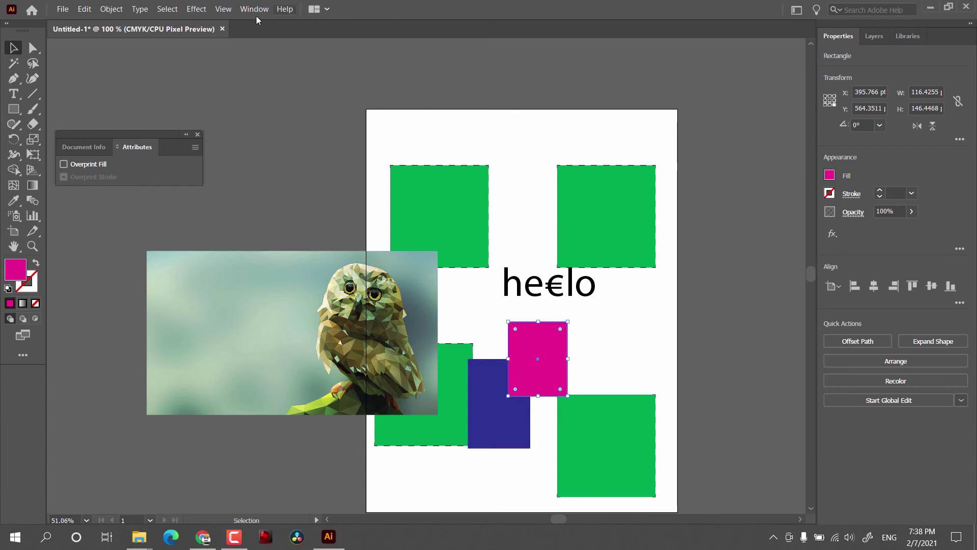
Set Overprint Fill on both rectangles in Attributes and turn on Overprint Preview.
{"action": "left_click", "coordinate": [527, 402], "text": "shift"}
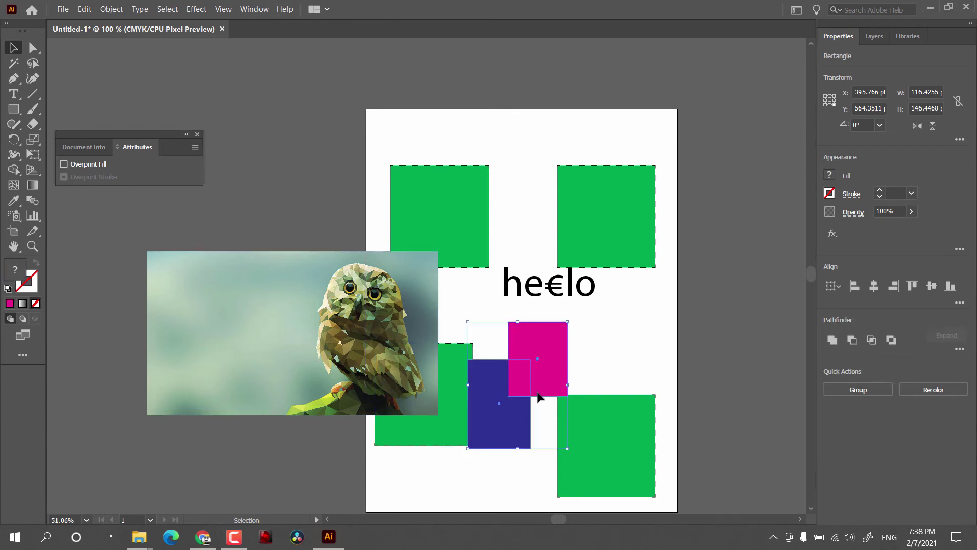
{"action": "left_click", "coordinate": [262, 11]}
{"action": "left_click", "coordinate": [313, 179]}
{"action": "left_click", "coordinate": [87, 166]}
{"action": "left_click", "coordinate": [223, 8]}
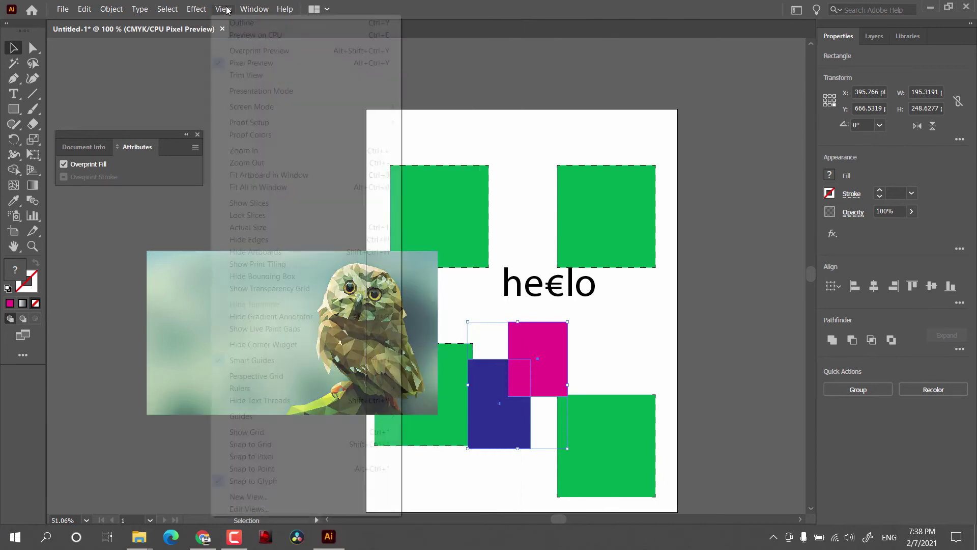
{"action": "left_click", "coordinate": [245, 53]}
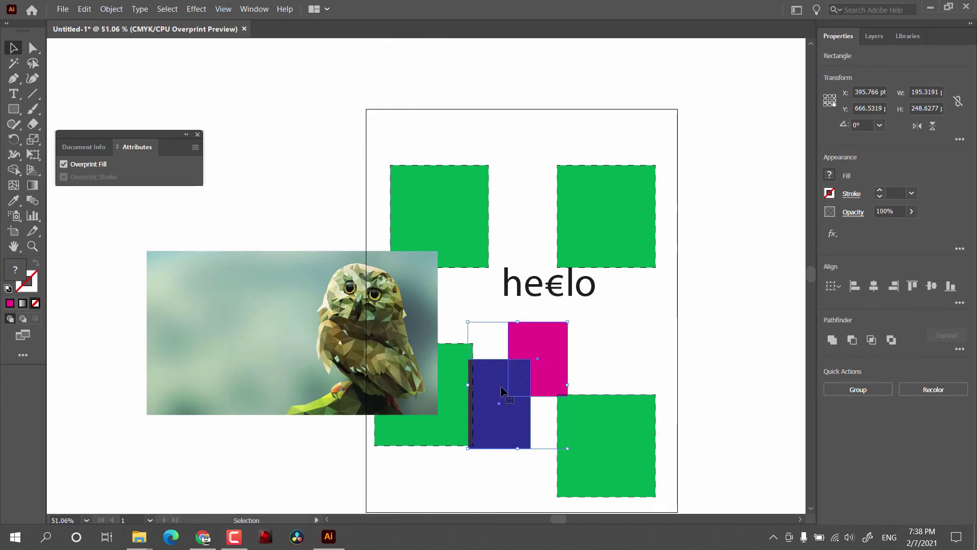
{"action": "key", "text": "ctrl+z"}
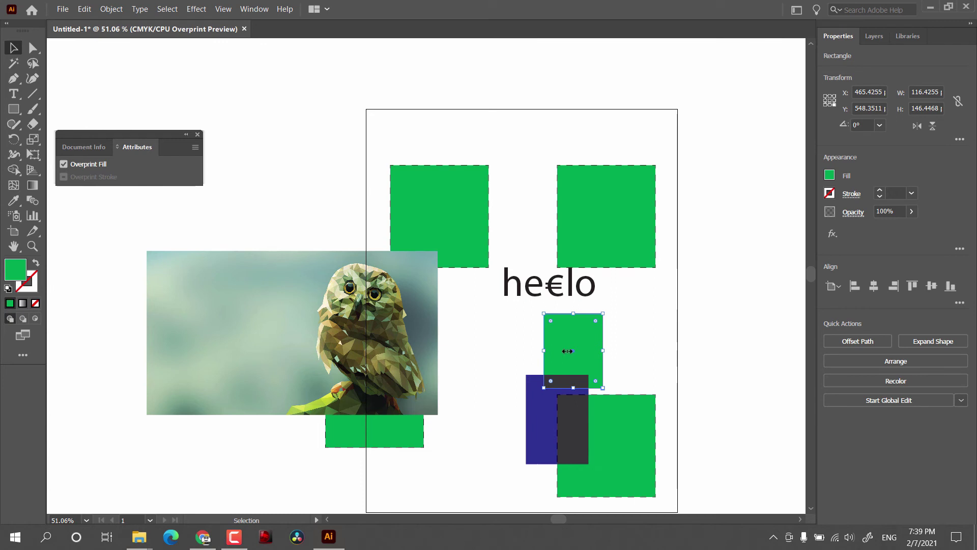
Turn off Overprint Fill for the green rectangle and close the Attributes panel.
{"action": "left_click", "coordinate": [64, 164]}
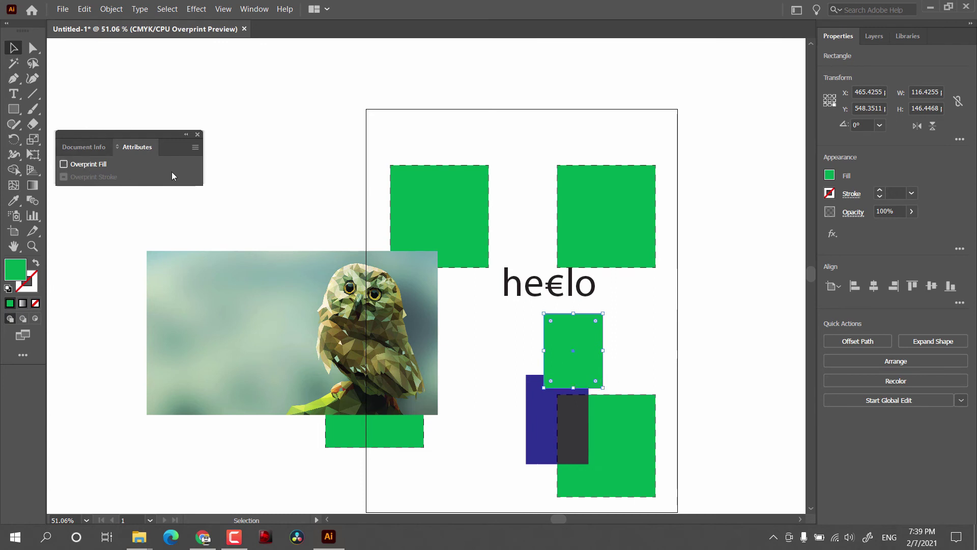
{"action": "left_click", "coordinate": [197, 134]}
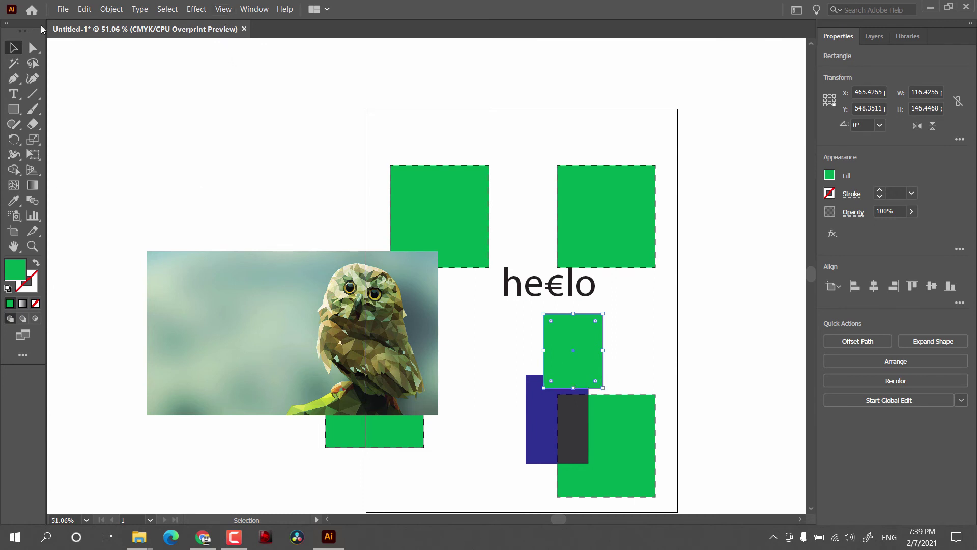
{"action": "left_click", "coordinate": [63, 9]}
{"action": "left_click", "coordinate": [99, 283]}
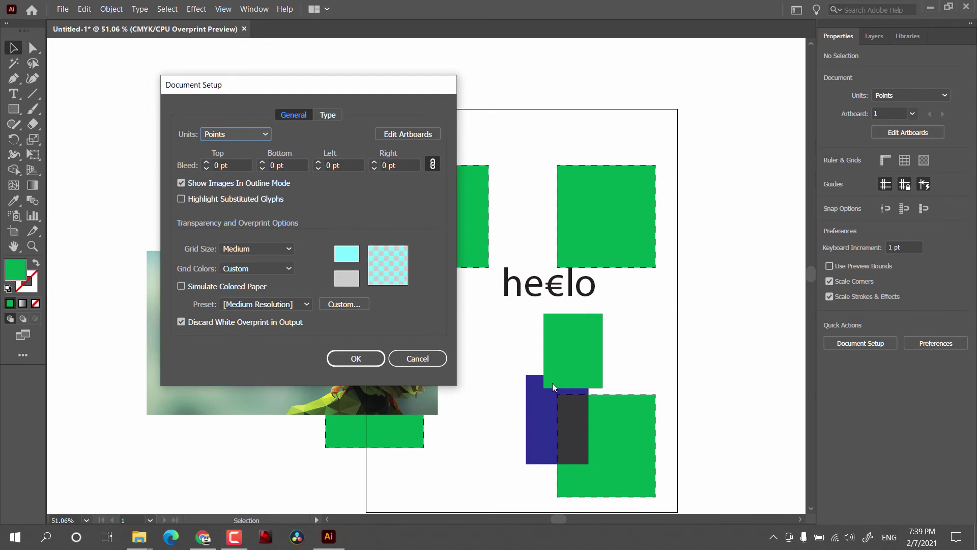
On Document Setup's Type settings, set Double Quotes to ⟪⟫ and apply.
{"action": "left_click", "coordinate": [325, 116]}
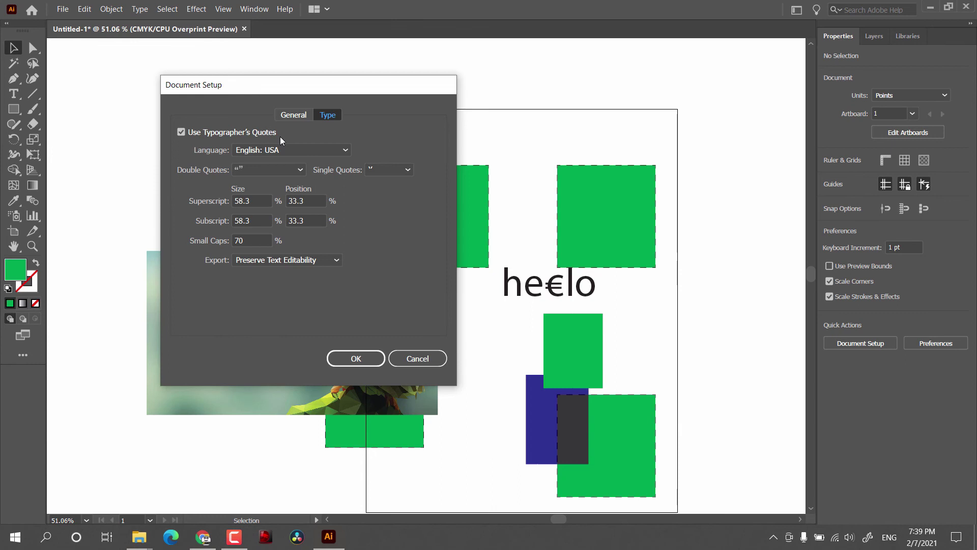
{"action": "left_click", "coordinate": [272, 171]}
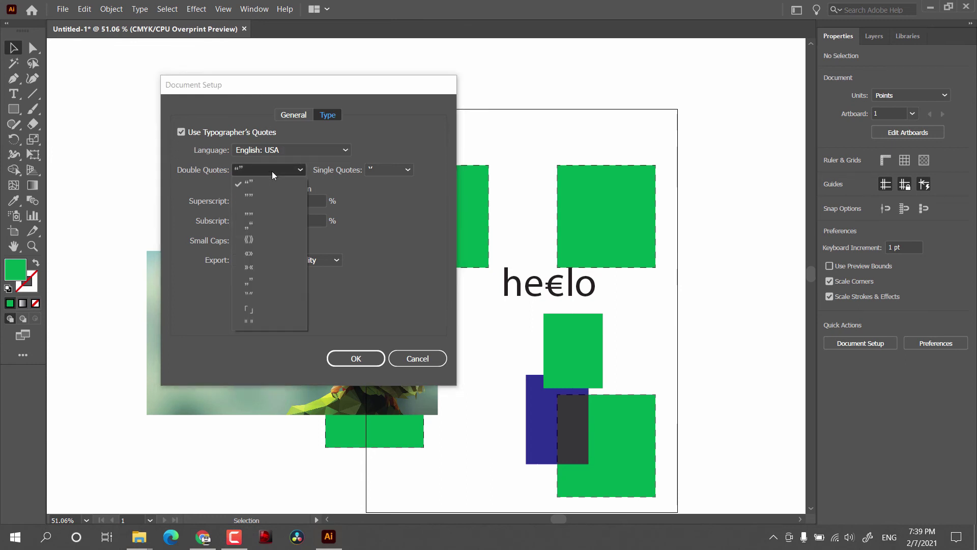
{"action": "key", "text": "Escape"}
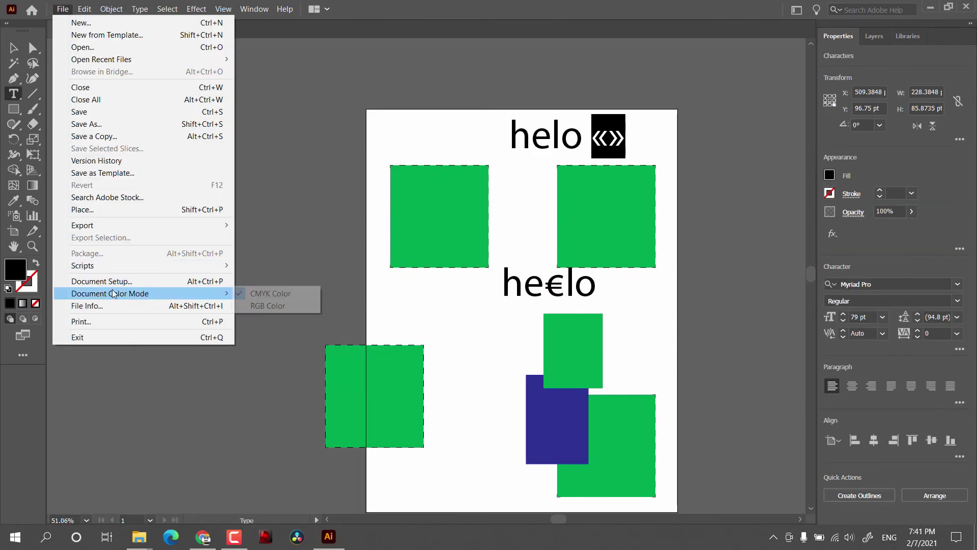
{"action": "left_click", "coordinate": [113, 283]}
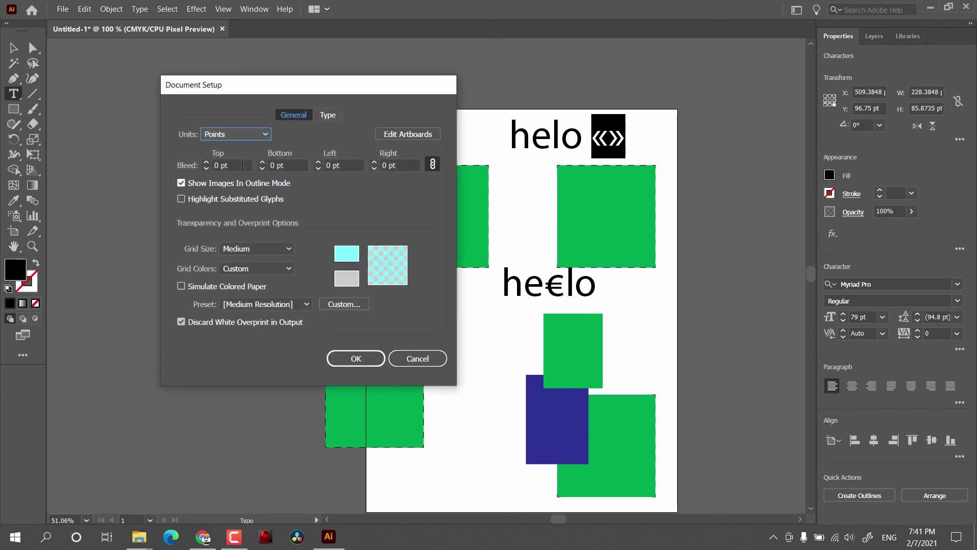
{"action": "left_click", "coordinate": [327, 117]}
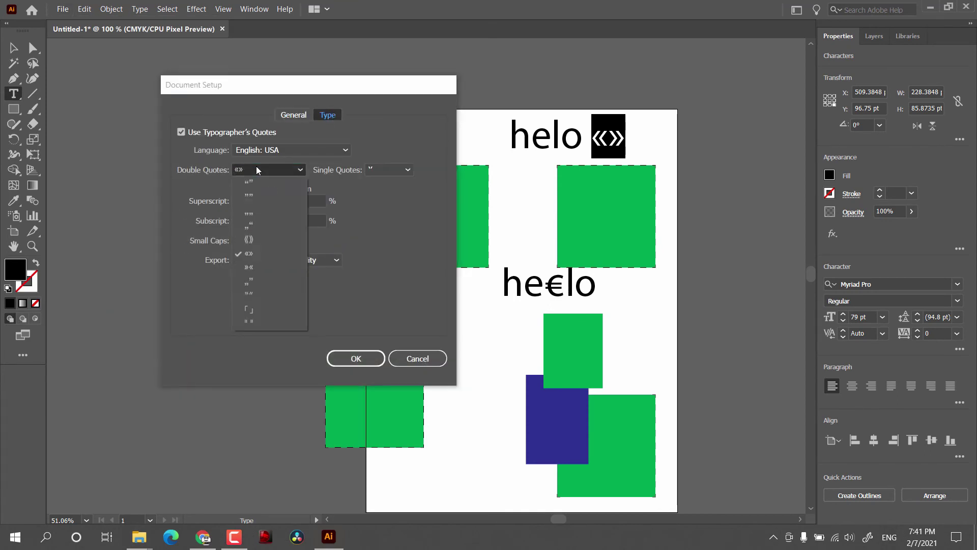
{"action": "left_click", "coordinate": [257, 169]}
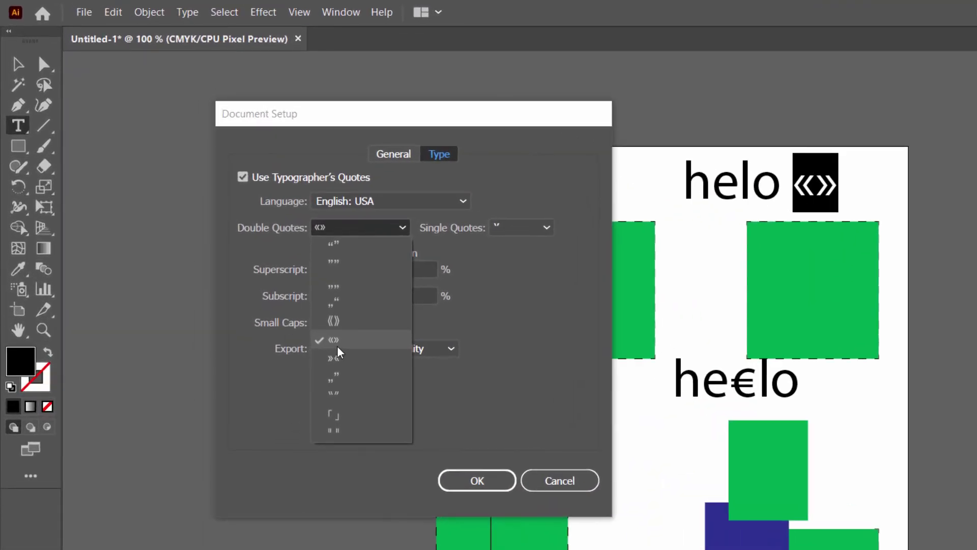
{"action": "left_click", "coordinate": [348, 322]}
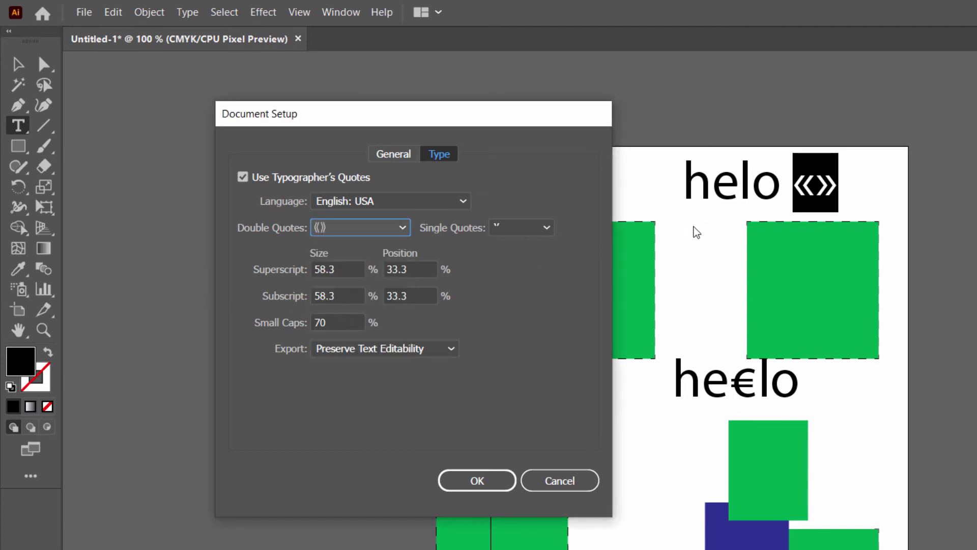
{"action": "key", "text": "Return"}
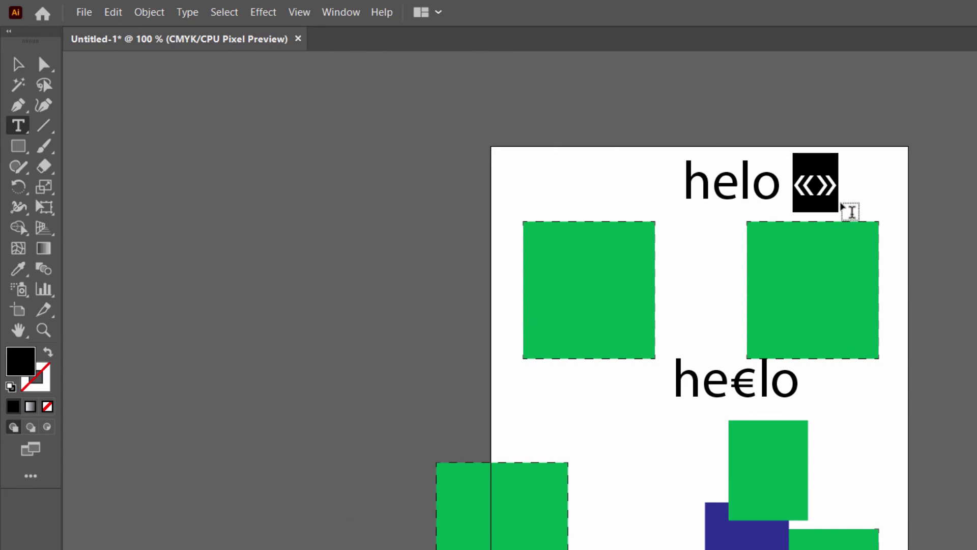
Delete the «» marks after helo and type new quotation marks.
{"action": "left_click", "coordinate": [826, 179]}
{"action": "key", "text": "BackSpace"}
{"action": "key", "text": "BackSpace"}
{"action": "type", "text": "\"\""}
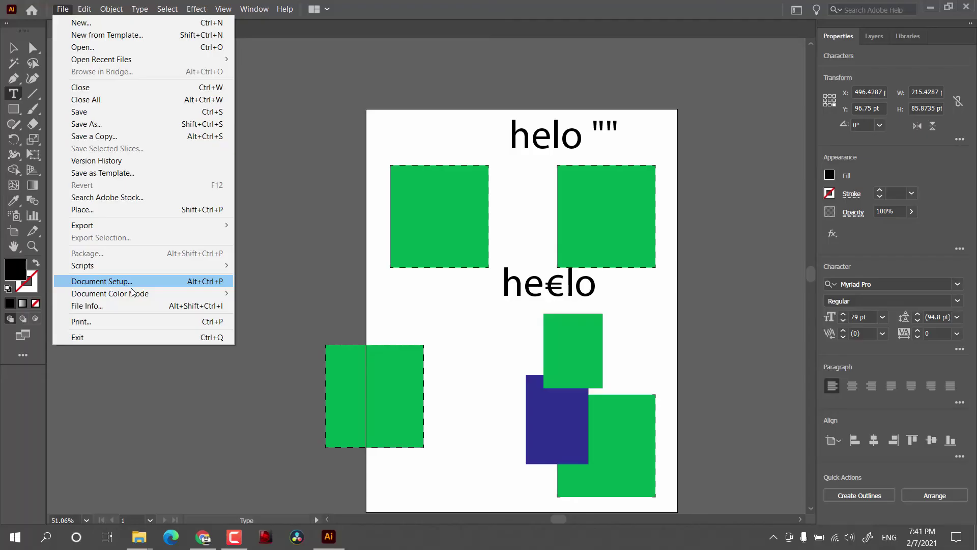
Show the Document Color Mode submenu, with CMYK Color active and RGB Color available.
{"action": "mouse_move", "coordinate": [132, 294]}
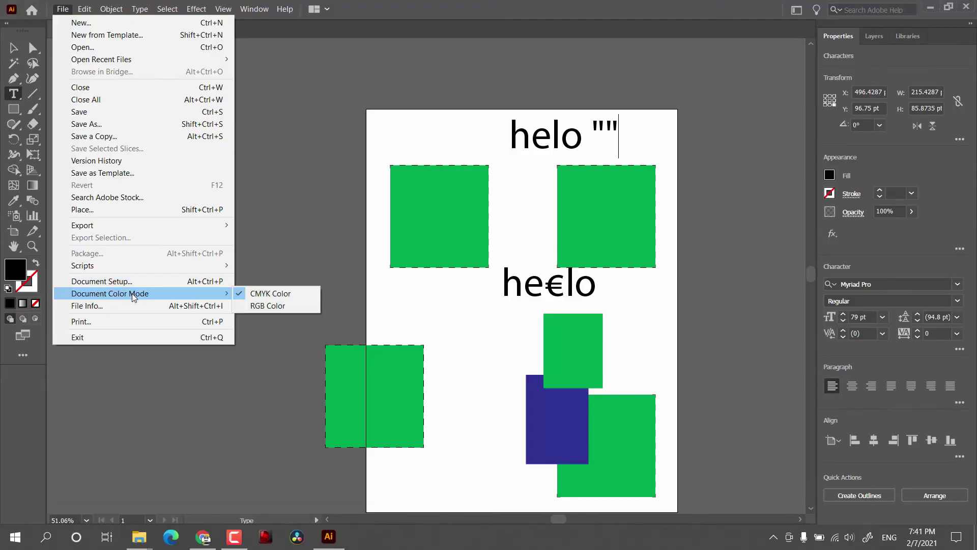
Switch the document to RGB Color and open the photo's File Info.
{"action": "left_click", "coordinate": [274, 306]}
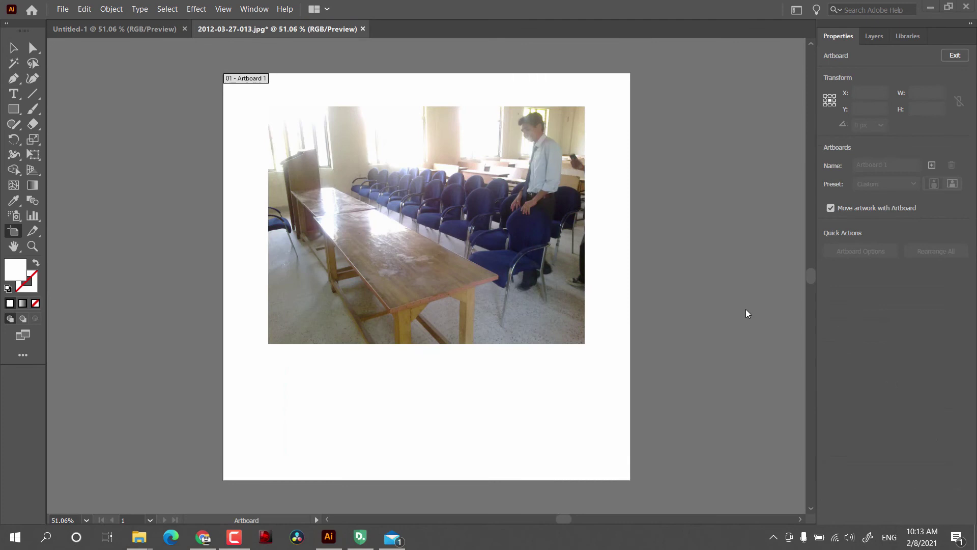
{"action": "left_click", "coordinate": [62, 9]}
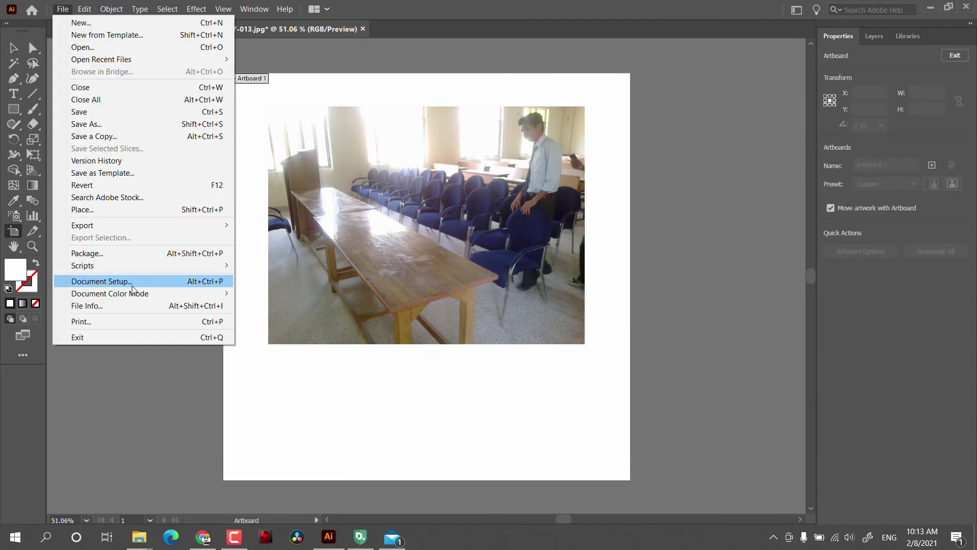
{"action": "left_click", "coordinate": [121, 303]}
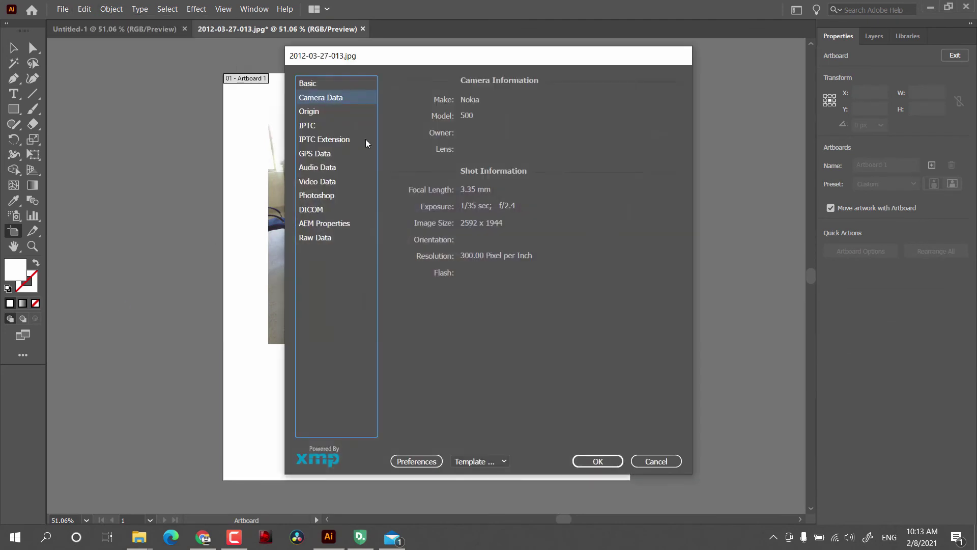
Review the Basic and Camera Data metadata, then bring up the Print dialog.
{"action": "left_click", "coordinate": [325, 85]}
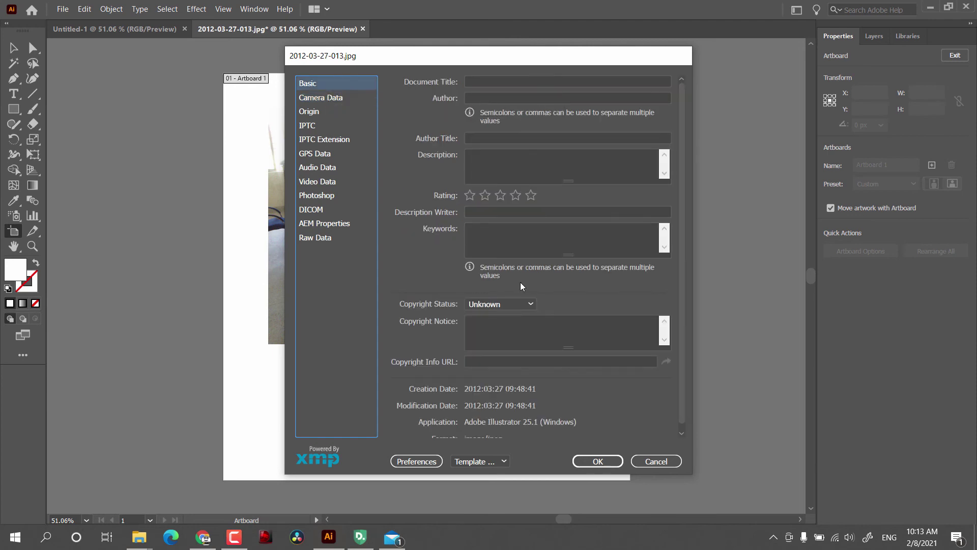
{"action": "left_click", "coordinate": [335, 98]}
{"action": "left_click_drag", "start_coordinate": [553, 53], "coordinate": [805, 27]}
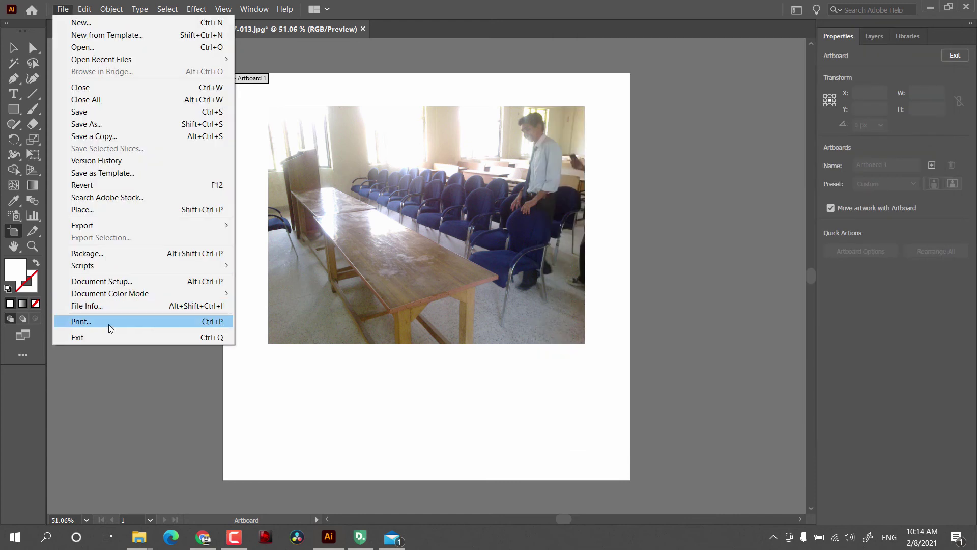
{"action": "left_click", "coordinate": [108, 325]}
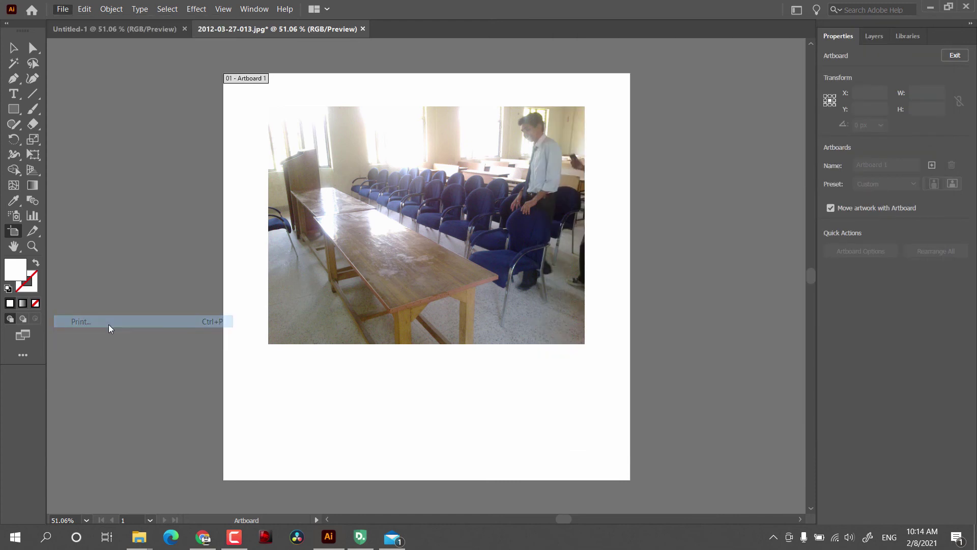
Choose the [Default] print preset.
{"action": "left_click", "coordinate": [387, 79]}
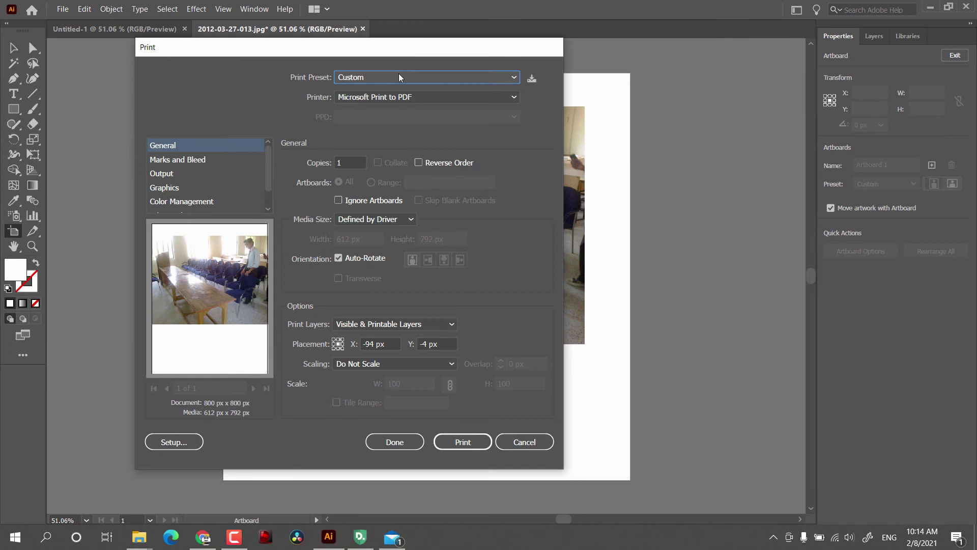
{"action": "left_click", "coordinate": [390, 82]}
{"action": "left_click", "coordinate": [388, 103]}
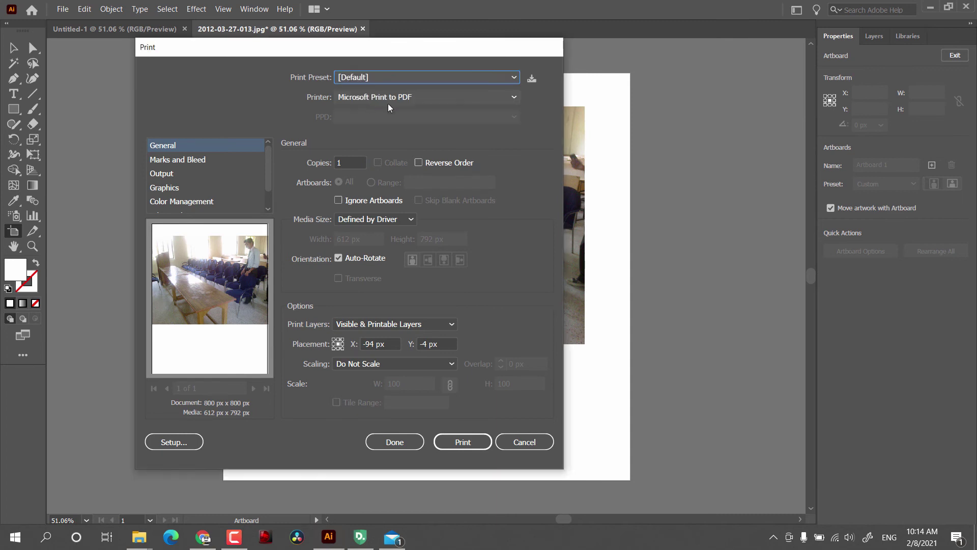
Set the printer to Adobe PostScript® File and switch to Google's PostScript file results.
{"action": "left_click", "coordinate": [416, 98]}
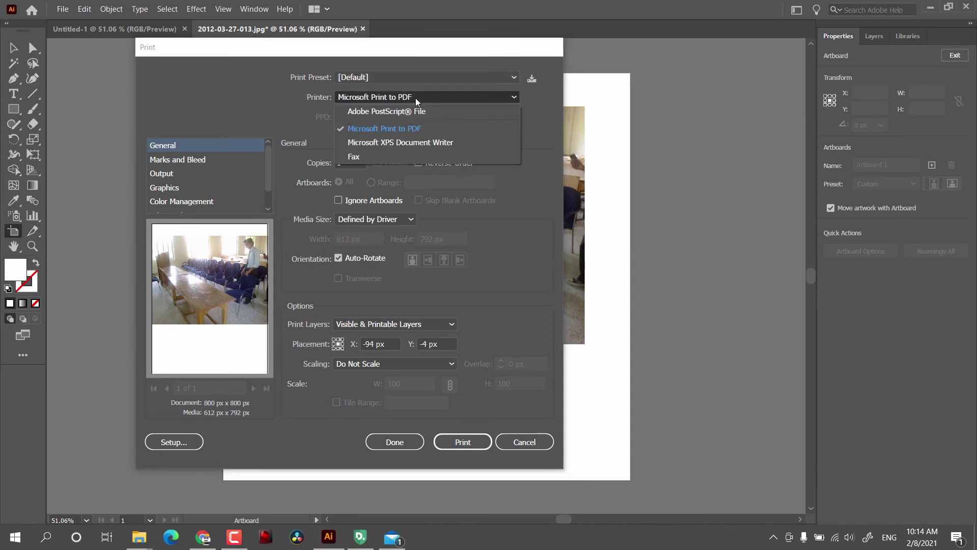
{"action": "left_click", "coordinate": [385, 112]}
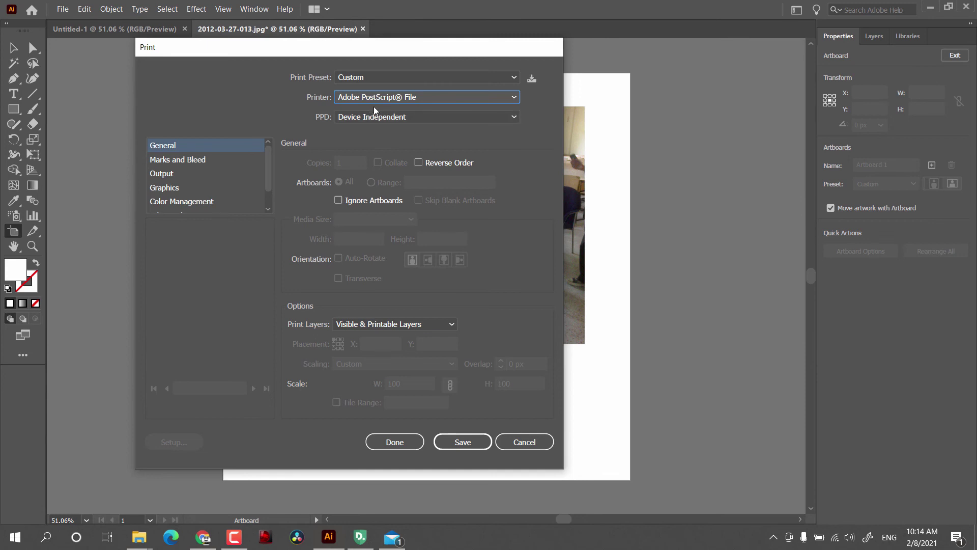
{"action": "key", "text": "alt+Tab"}
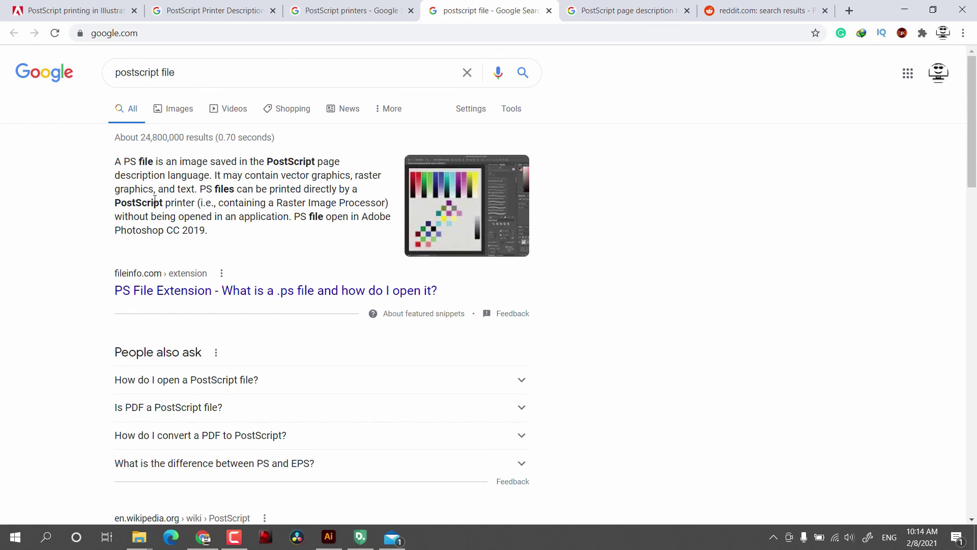
Browse the PostScript page description, PPD and printers search results, highlighting the PostScript printers snippet.
{"action": "left_click", "coordinate": [618, 9]}
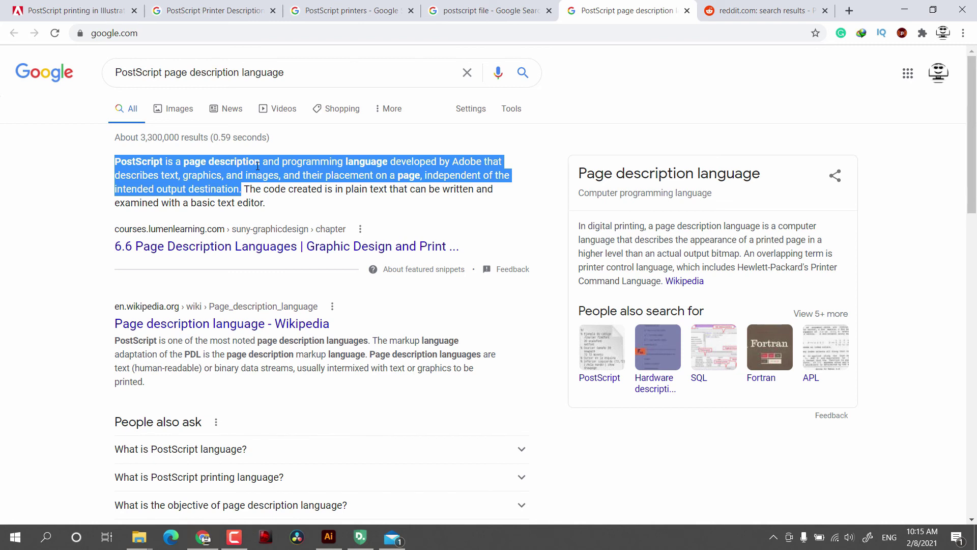
{"action": "left_click", "coordinate": [185, 4]}
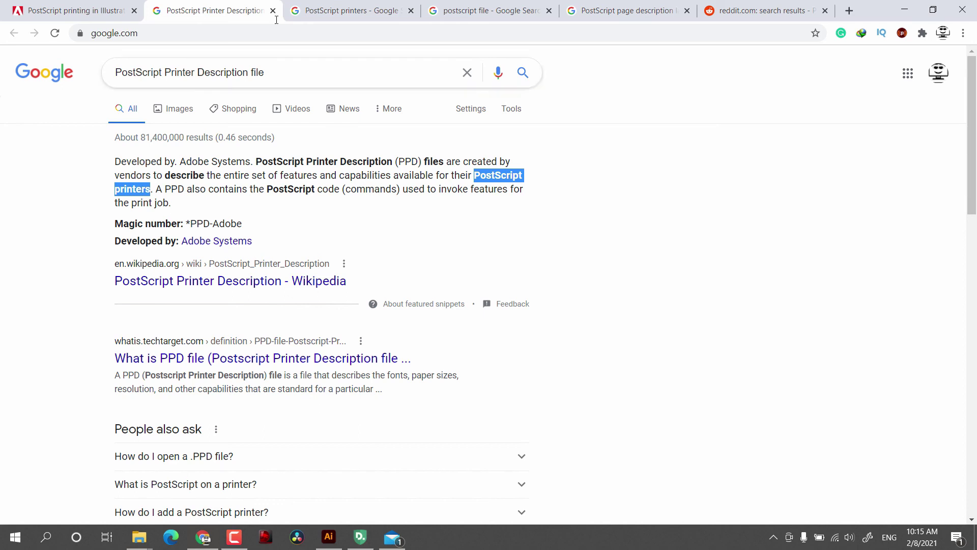
{"action": "left_click", "coordinate": [298, 7]}
{"action": "left_click_drag", "start_coordinate": [114, 291], "coordinate": [351, 303]}
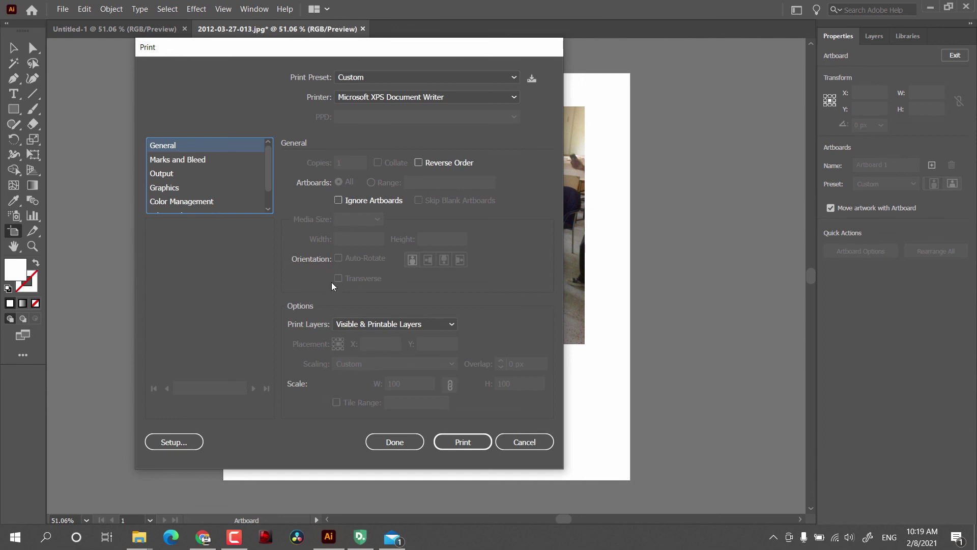
Review Marks and Bleed against the reference page, leaving All Printer's Marks off.
{"action": "left_click", "coordinate": [192, 162]}
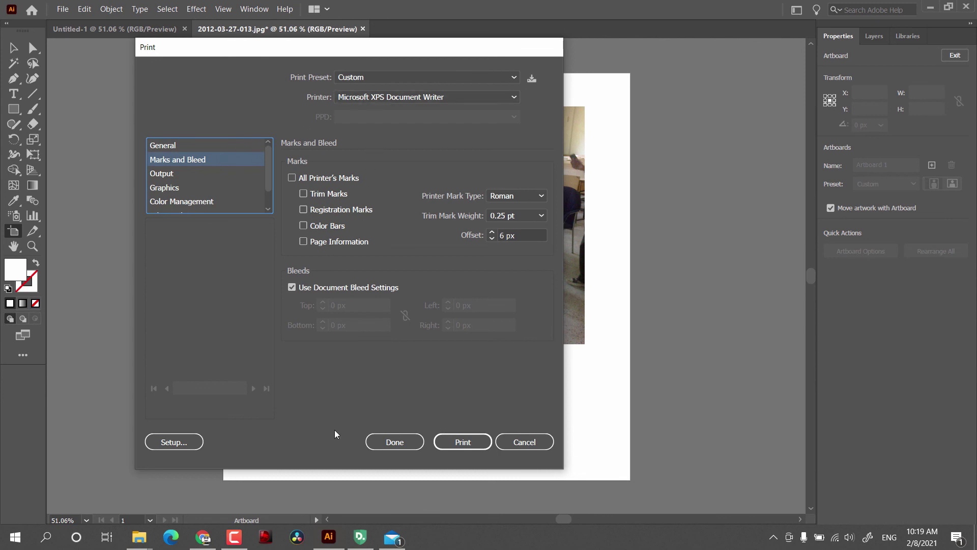
{"action": "left_click", "coordinate": [202, 537]}
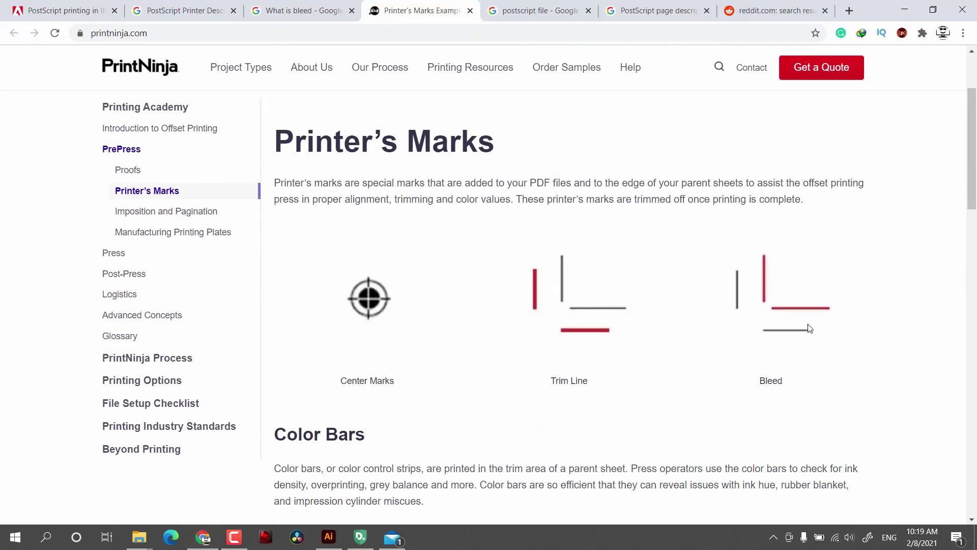
{"action": "left_click", "coordinate": [904, 9]}
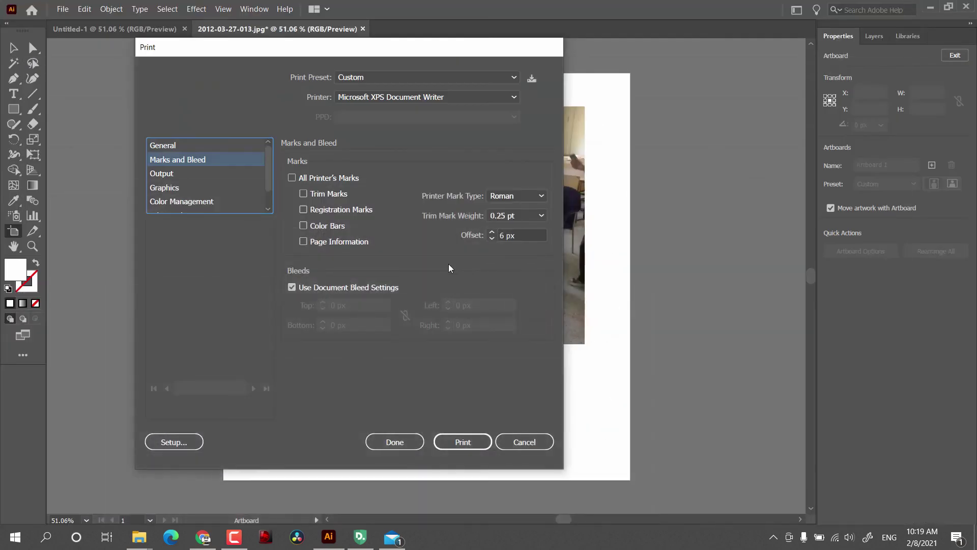
{"action": "left_click", "coordinate": [312, 178]}
{"action": "left_click", "coordinate": [313, 178]}
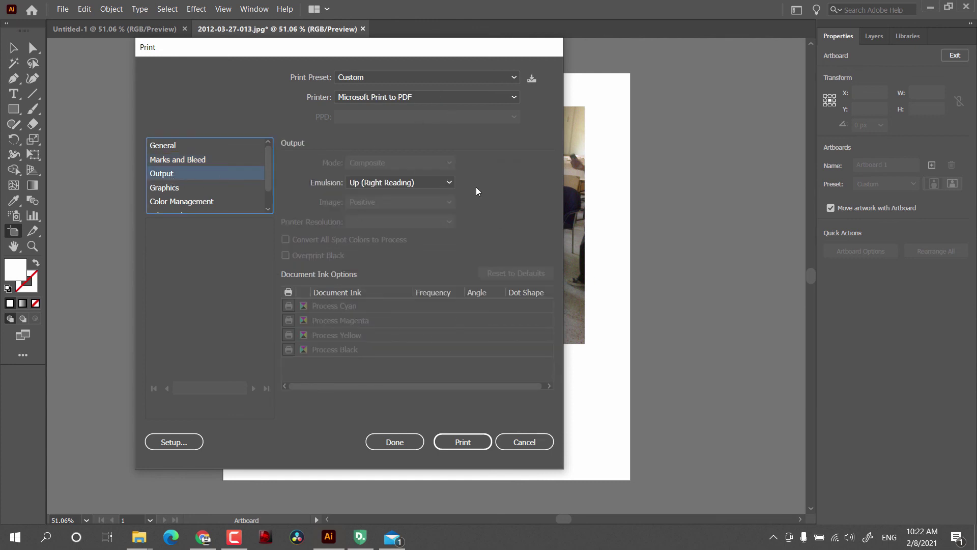
Show the Color Management print settings and consult Adobe's color management help page.
{"action": "left_click", "coordinate": [180, 189]}
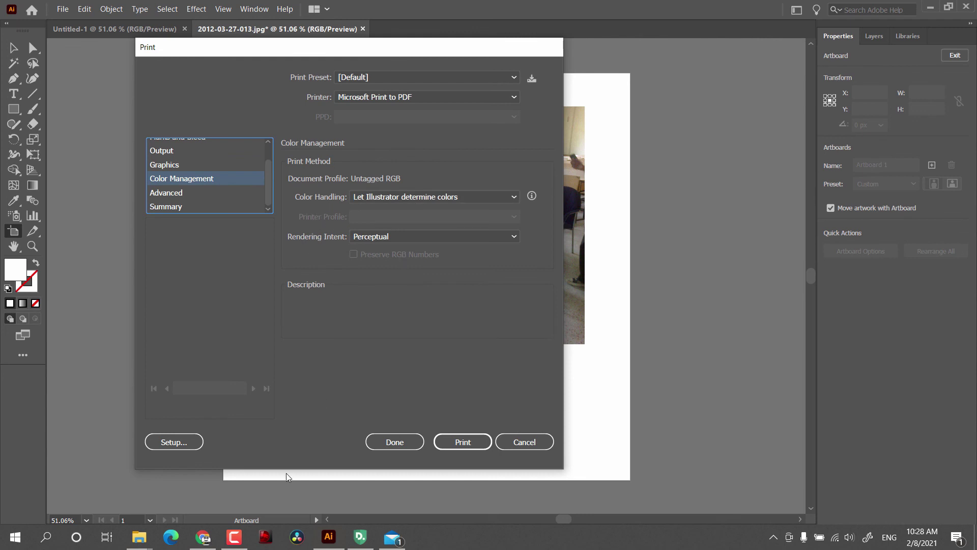
{"action": "left_click", "coordinate": [203, 537]}
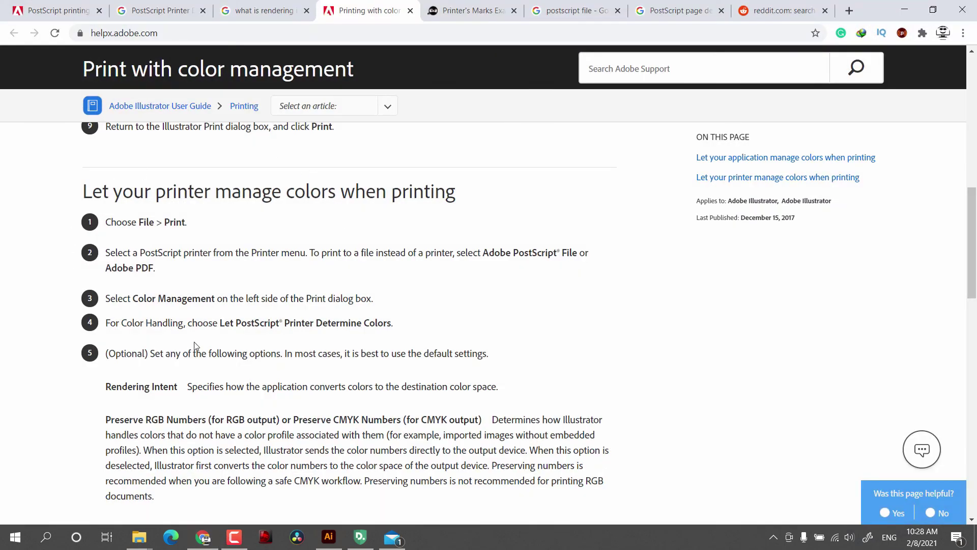
{"action": "left_click", "coordinate": [911, 5]}
Keep Perceptual as the rendering intent and read its description on the help page.
{"action": "left_click", "coordinate": [418, 237]}
{"action": "left_click", "coordinate": [417, 240]}
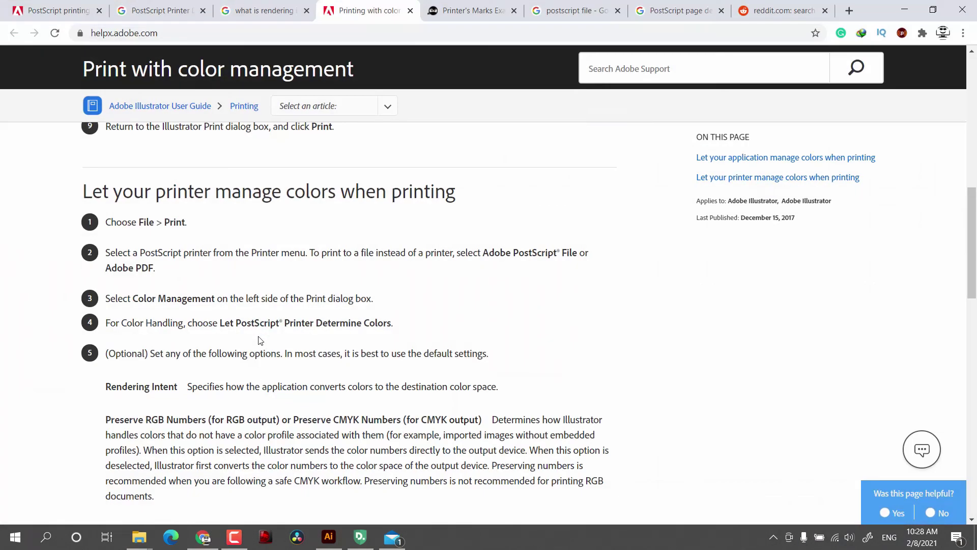
{"action": "scroll", "coordinate": [260, 337], "scroll_direction": "down", "scroll_amount": 1}
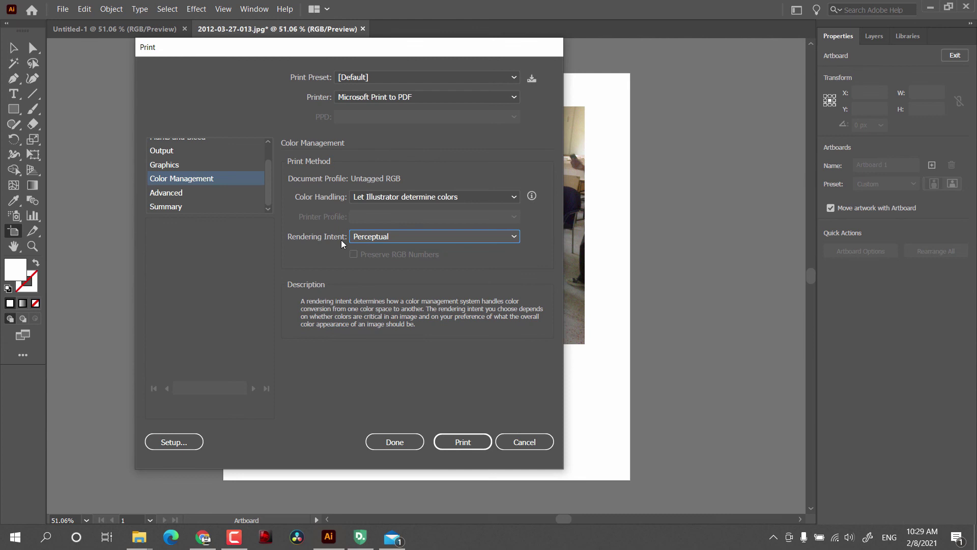
{"action": "left_click", "coordinate": [203, 537]}
{"action": "scroll", "coordinate": [326, 300], "scroll_direction": "down", "scroll_amount": 3}
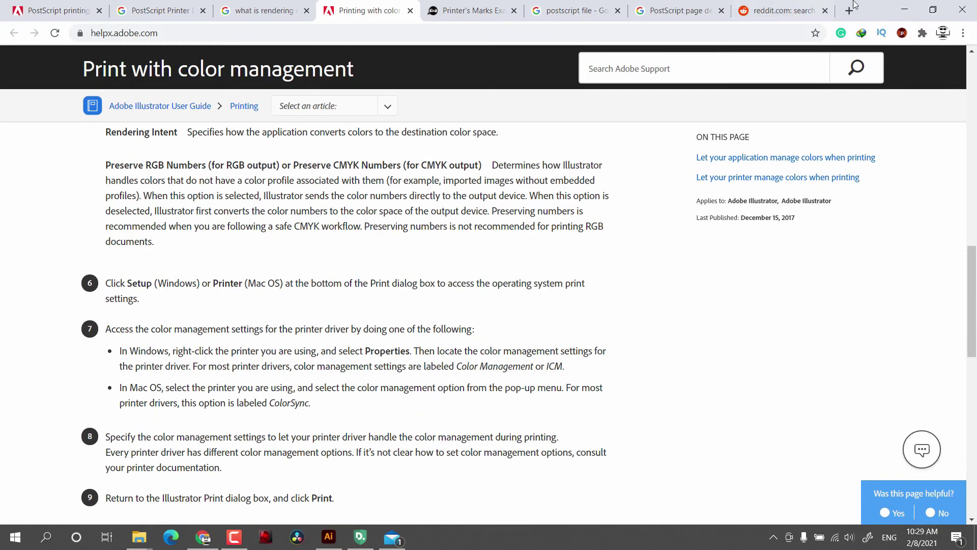
{"action": "left_click", "coordinate": [905, 9]}
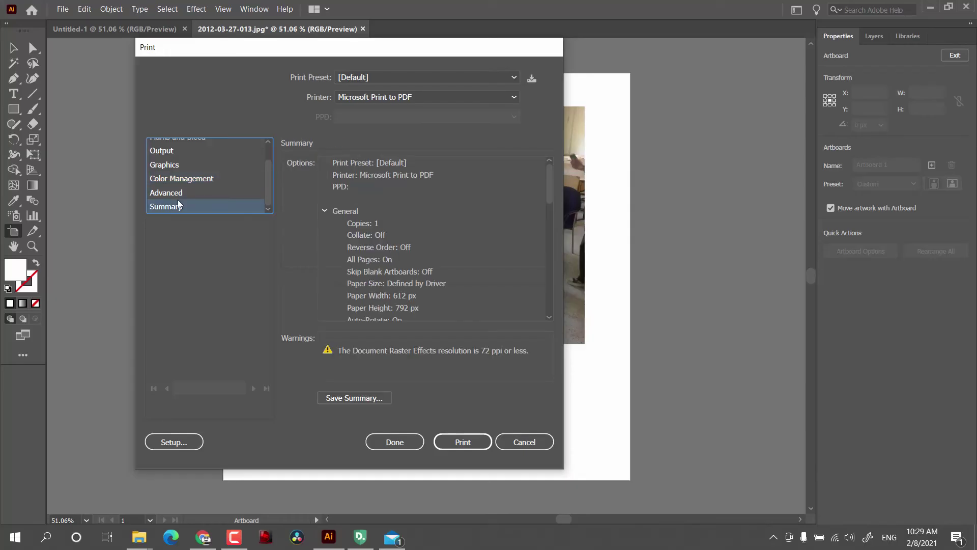
In Advanced print settings, toggle Print as Bitmap on and back off.
{"action": "left_click", "coordinate": [178, 193]}
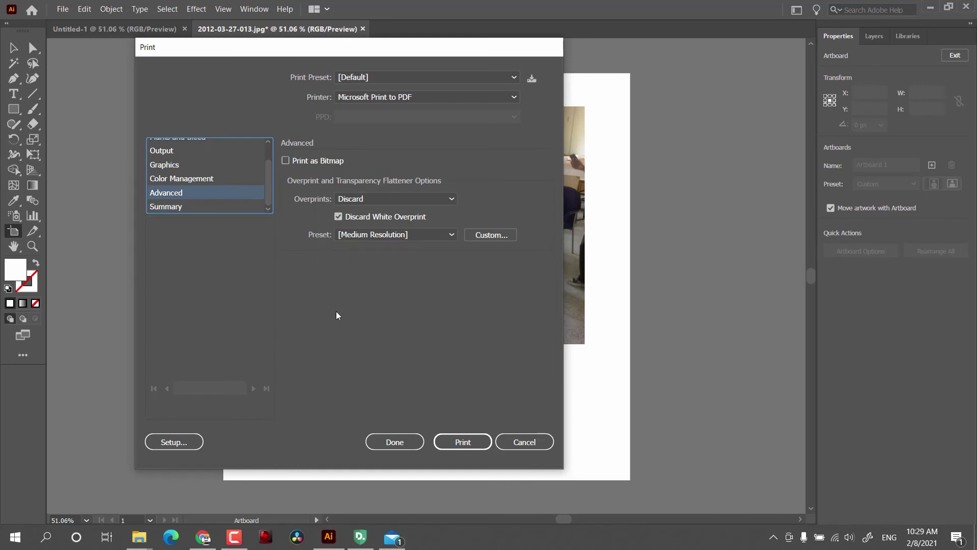
{"action": "left_click", "coordinate": [301, 164]}
{"action": "left_click", "coordinate": [300, 164]}
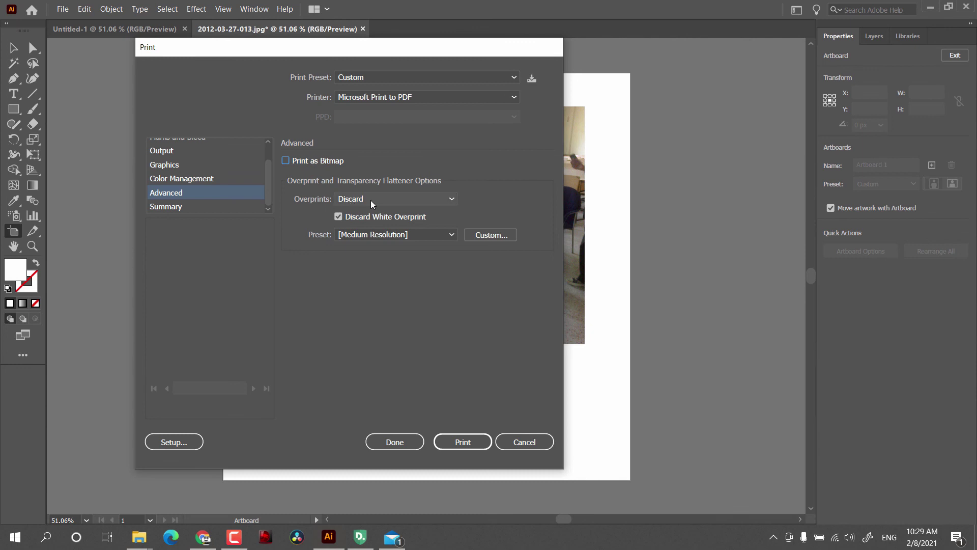
Keep Medium Resolution as the flattener preset and check the Custom flattener options.
{"action": "left_click", "coordinate": [392, 234]}
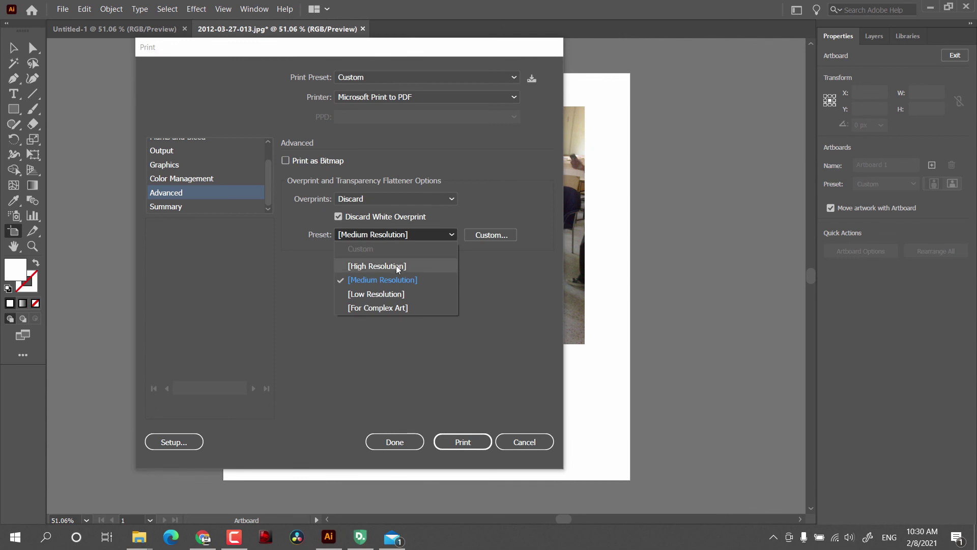
{"action": "left_click", "coordinate": [402, 234]}
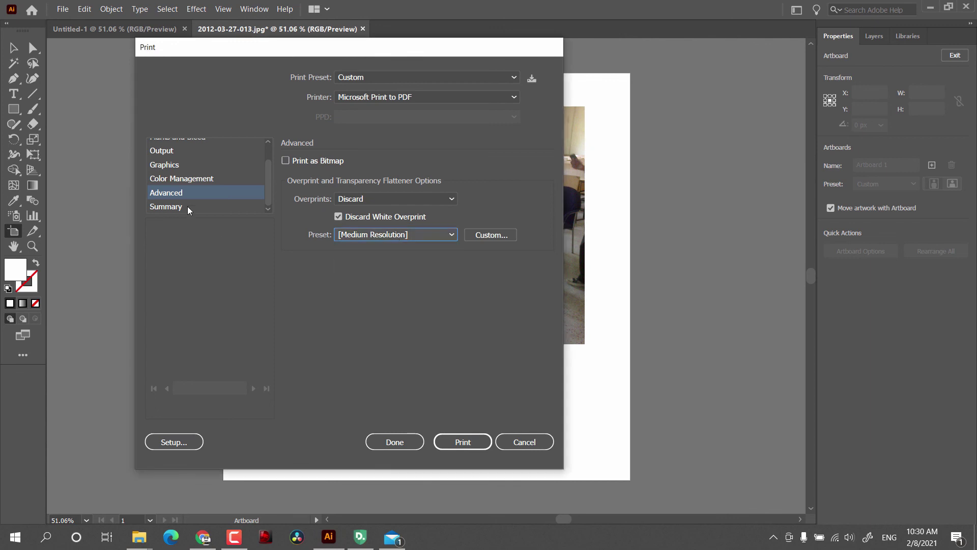
{"action": "left_click", "coordinate": [486, 235]}
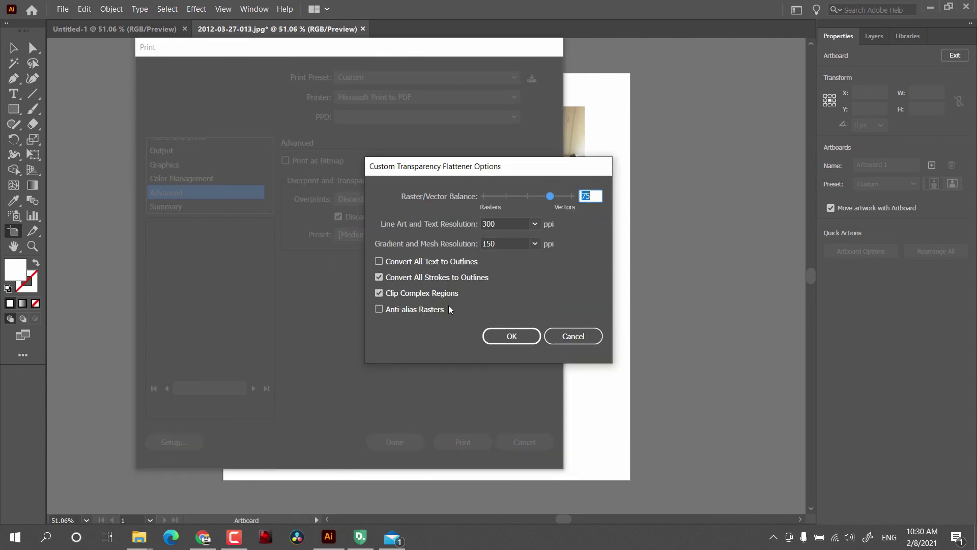
{"action": "key", "text": "Escape"}
View the Summary and cancel the Print dialog without printing.
{"action": "scroll", "coordinate": [527, 224], "scroll_direction": "down", "scroll_amount": 15}
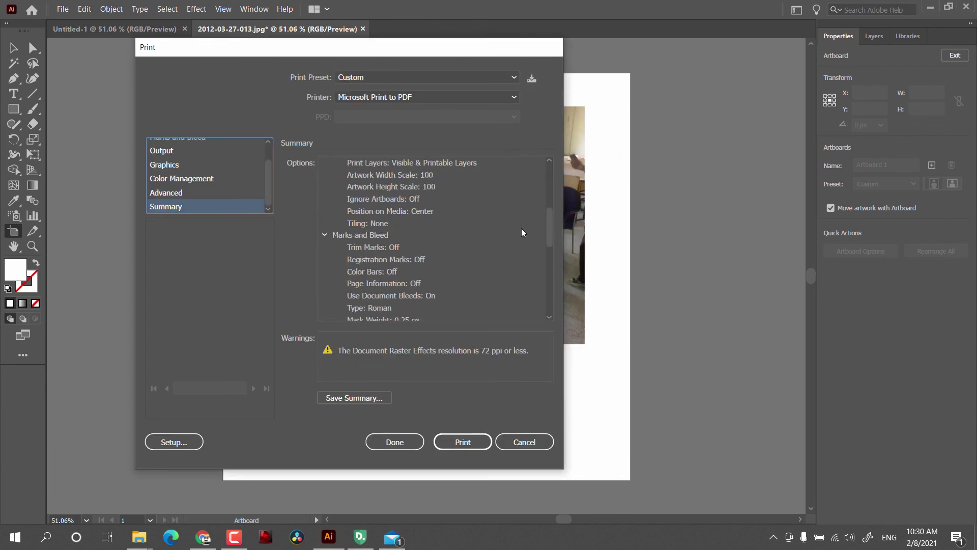
{"action": "left_click", "coordinate": [464, 438]}
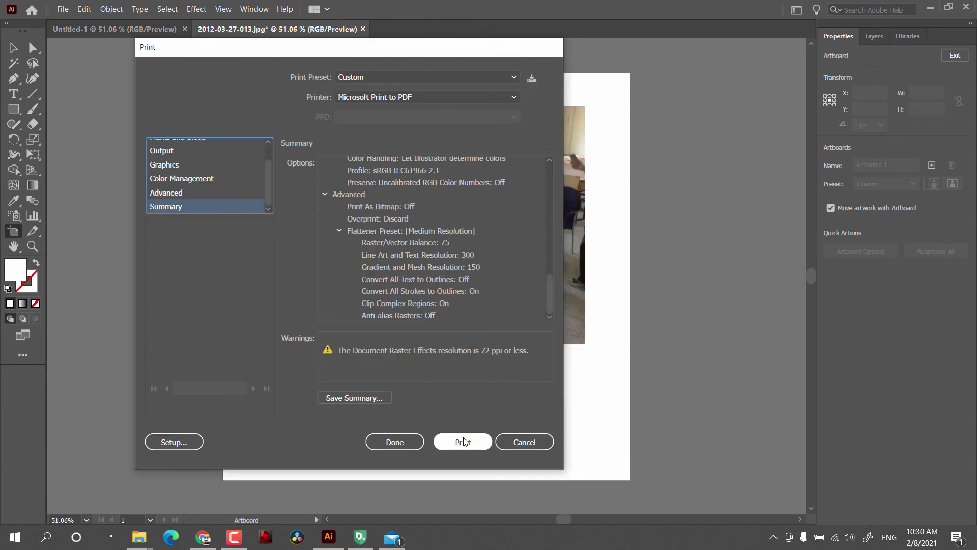
{"action": "left_click", "coordinate": [545, 449]}
{"action": "left_click", "coordinate": [63, 9]}
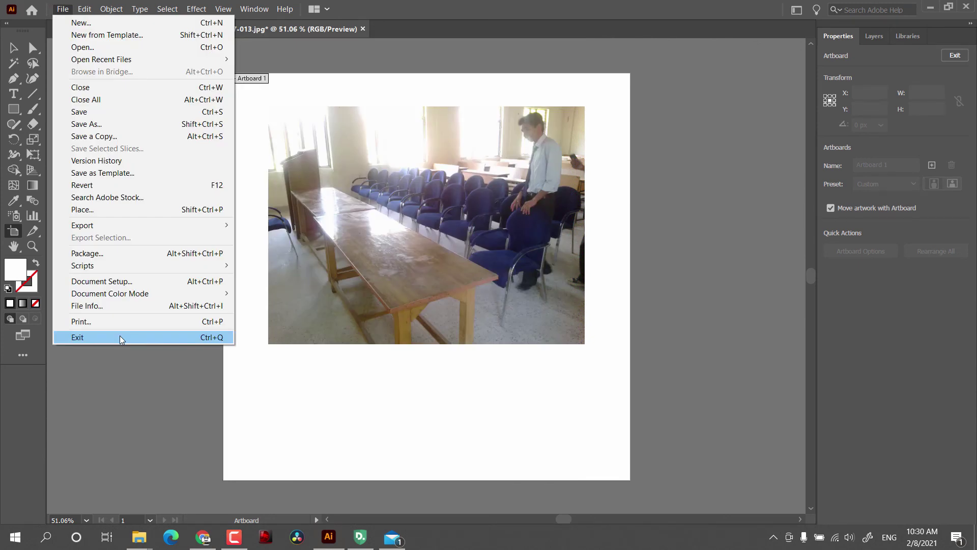
{"action": "left_click", "coordinate": [126, 384]}
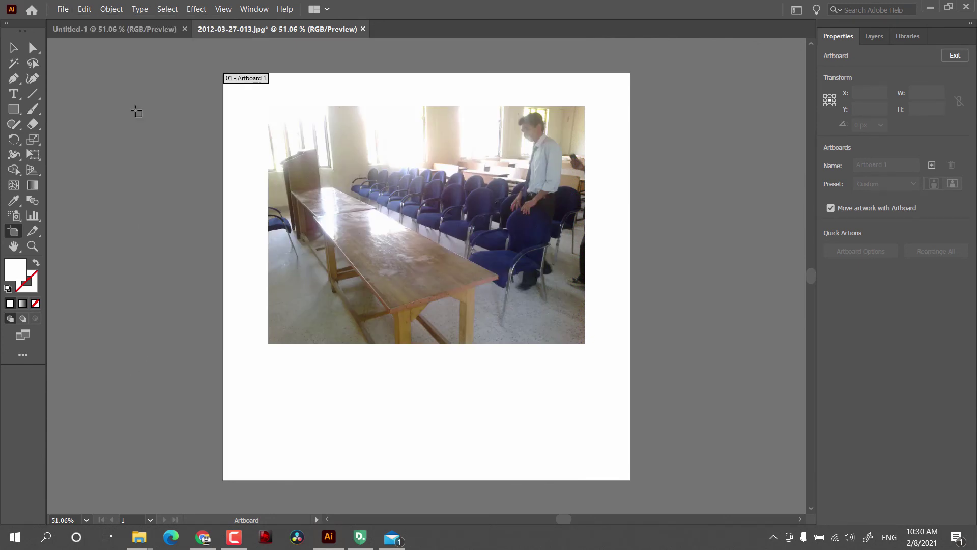